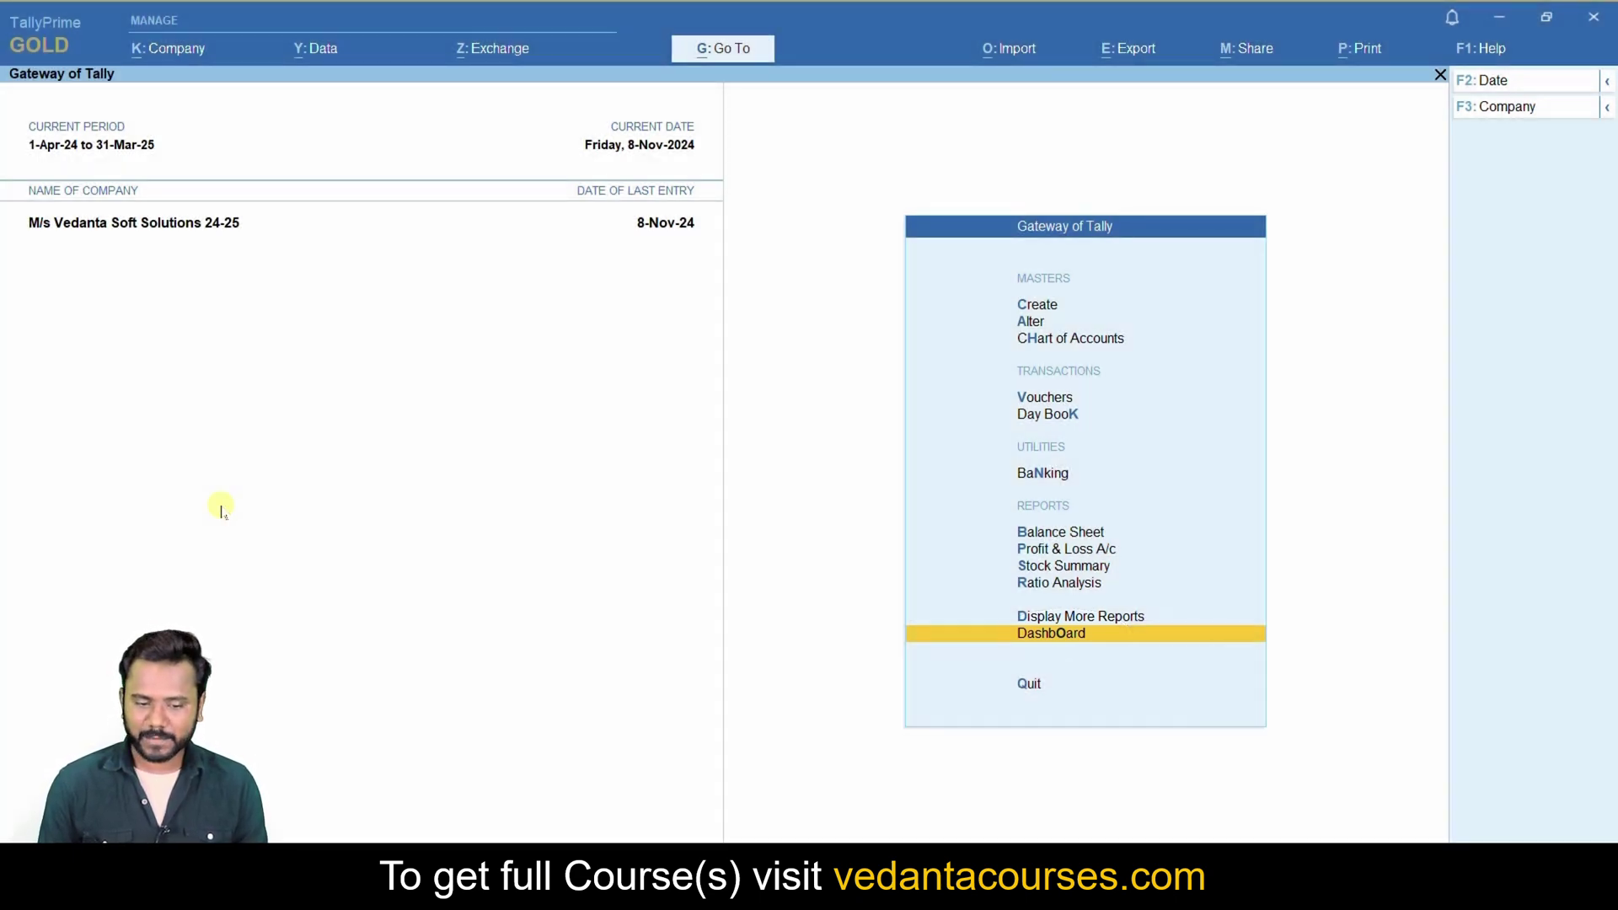
Open the Dashboard from Gateway of Tally for the loaded 2024-25 company.
key("Return")
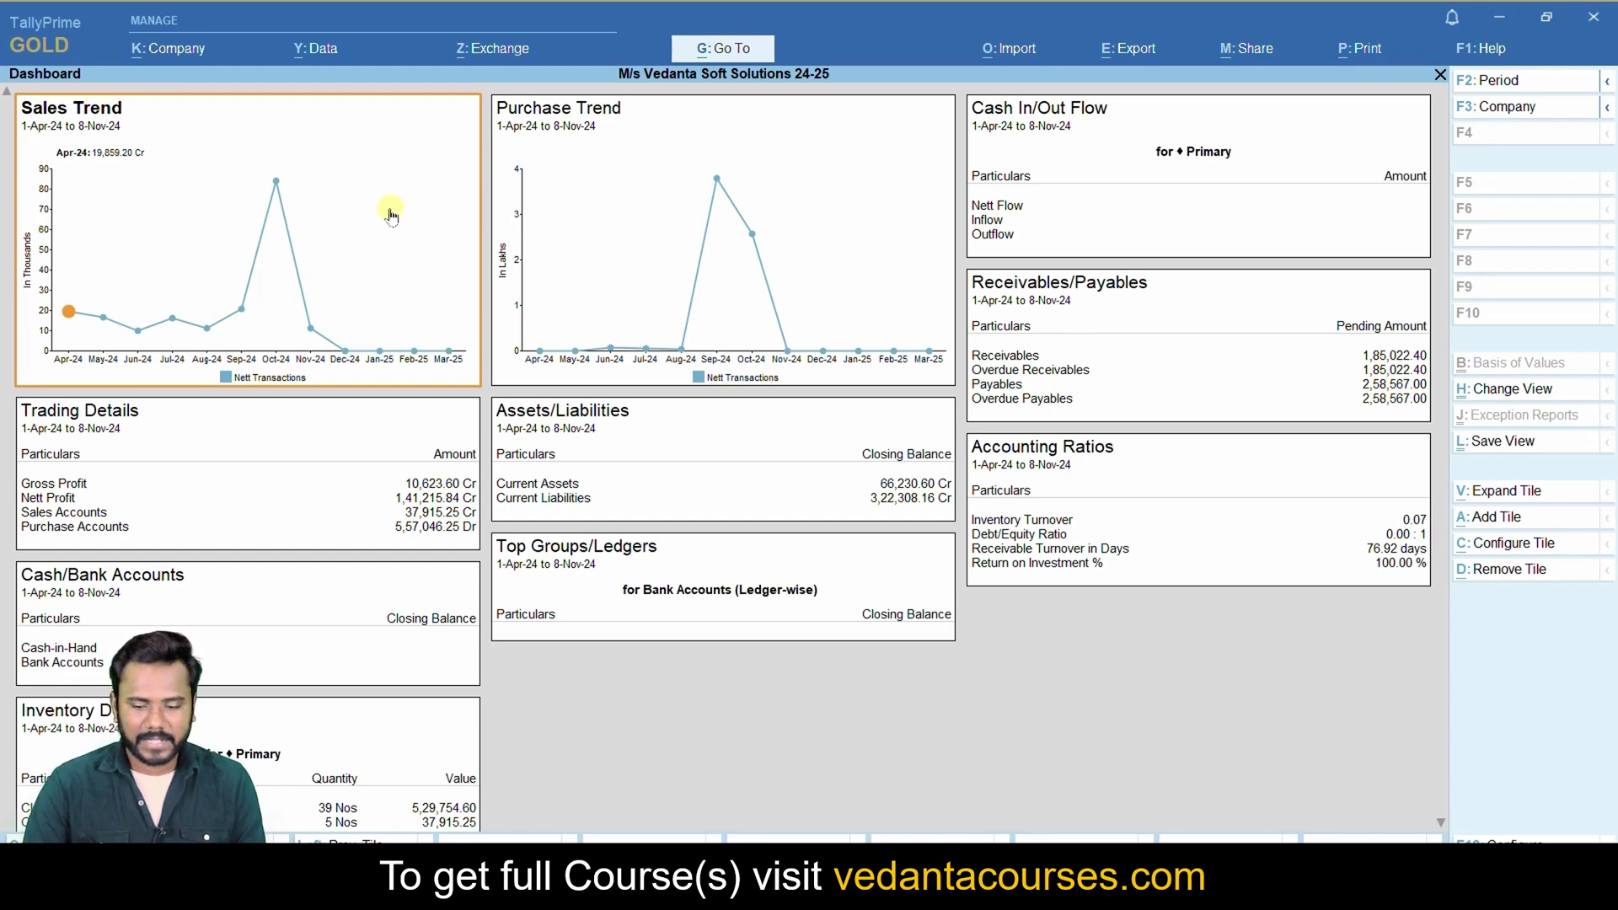
Remove the Sales Trend, Purchase Trend, Cash In/Out Flow, Trading Details and Assets/Liabilities tiles.
left_click(1505, 572)
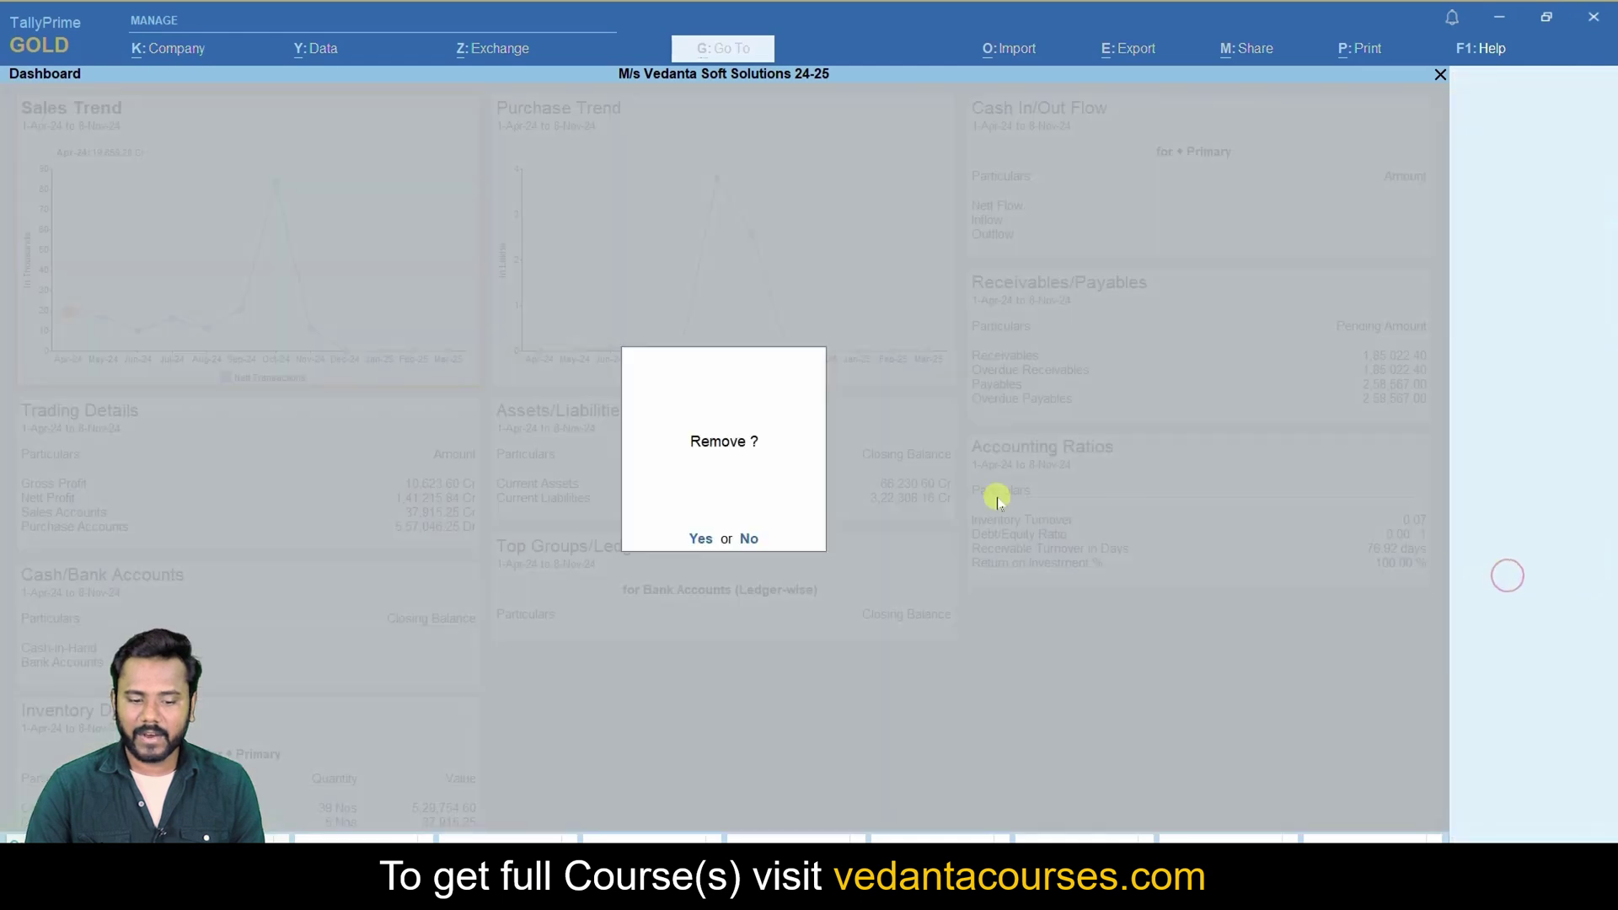
key("y")
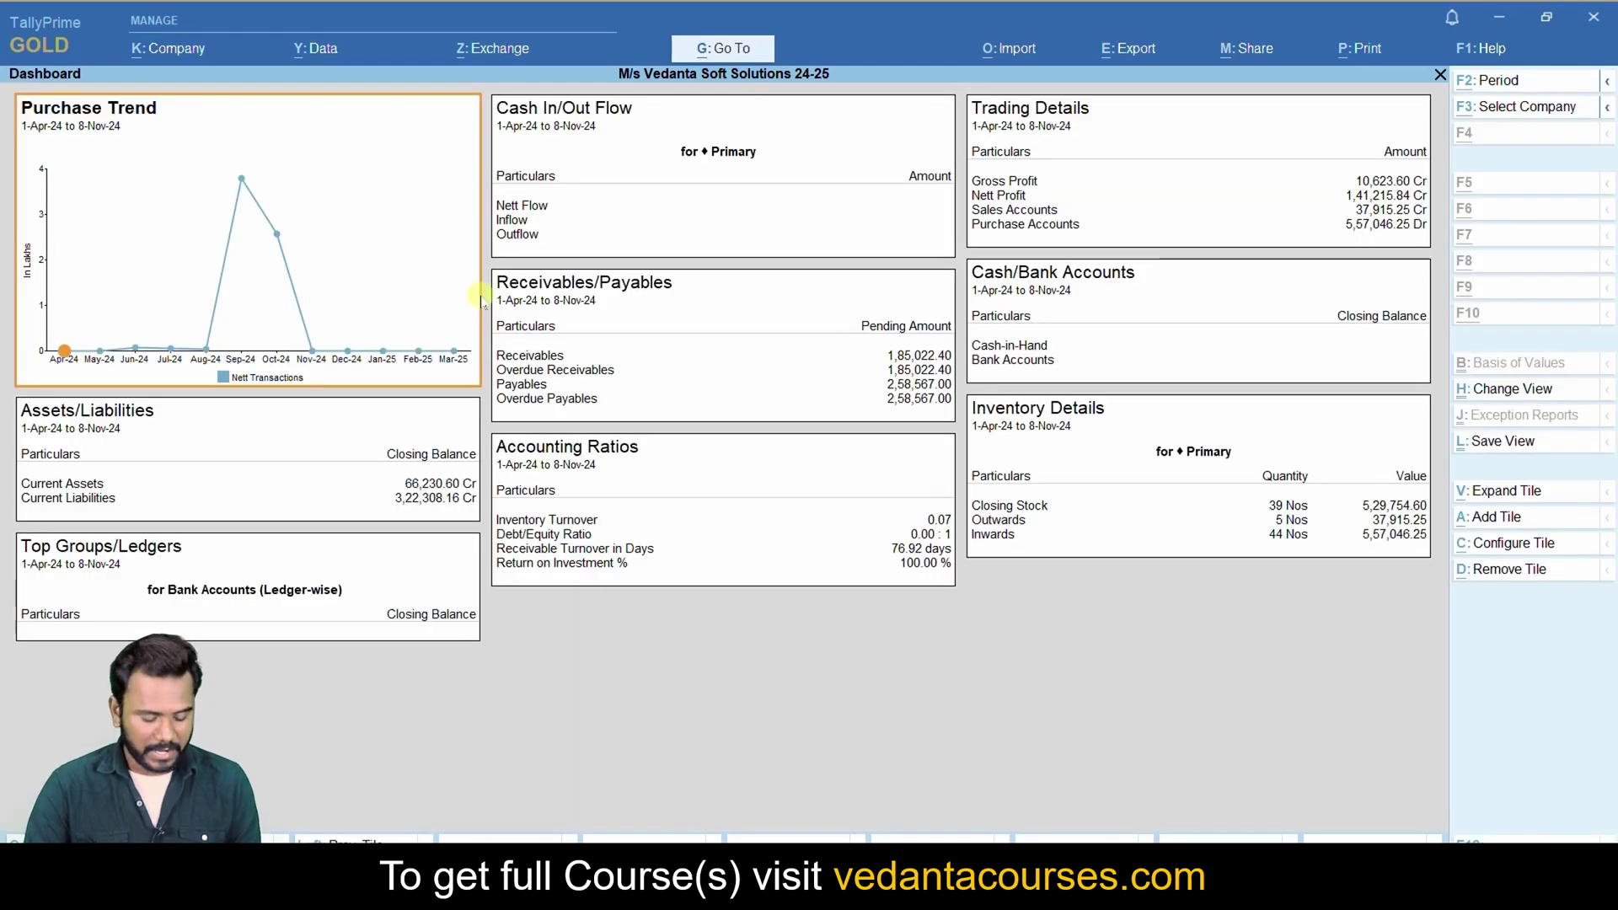
key("alt+d")
key("y")
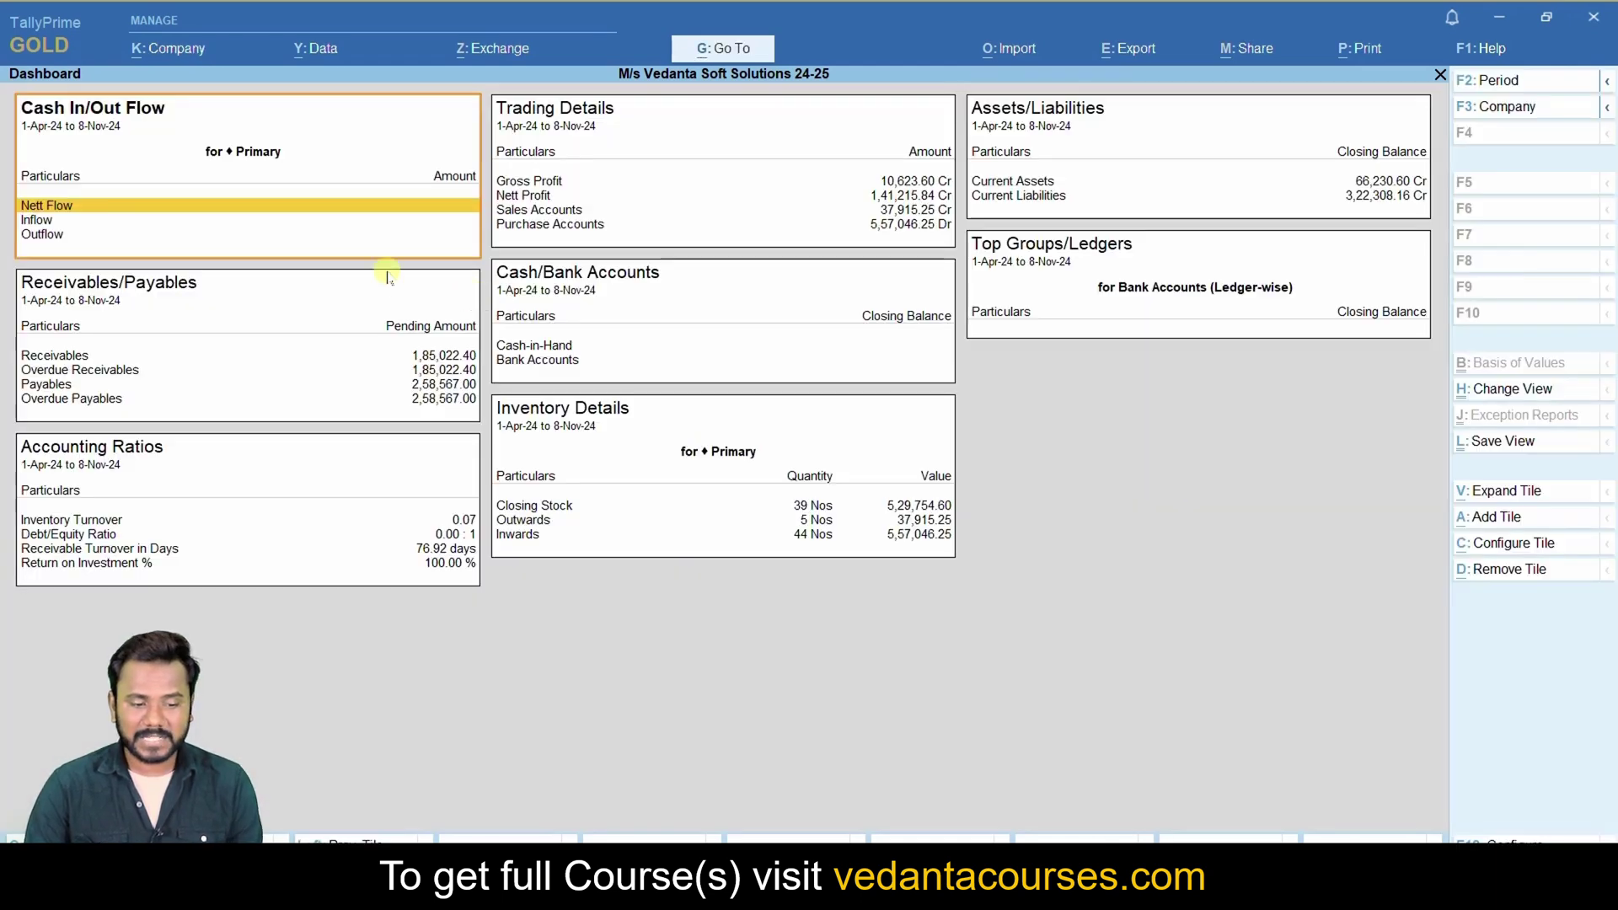
key("alt+d")
key("y")
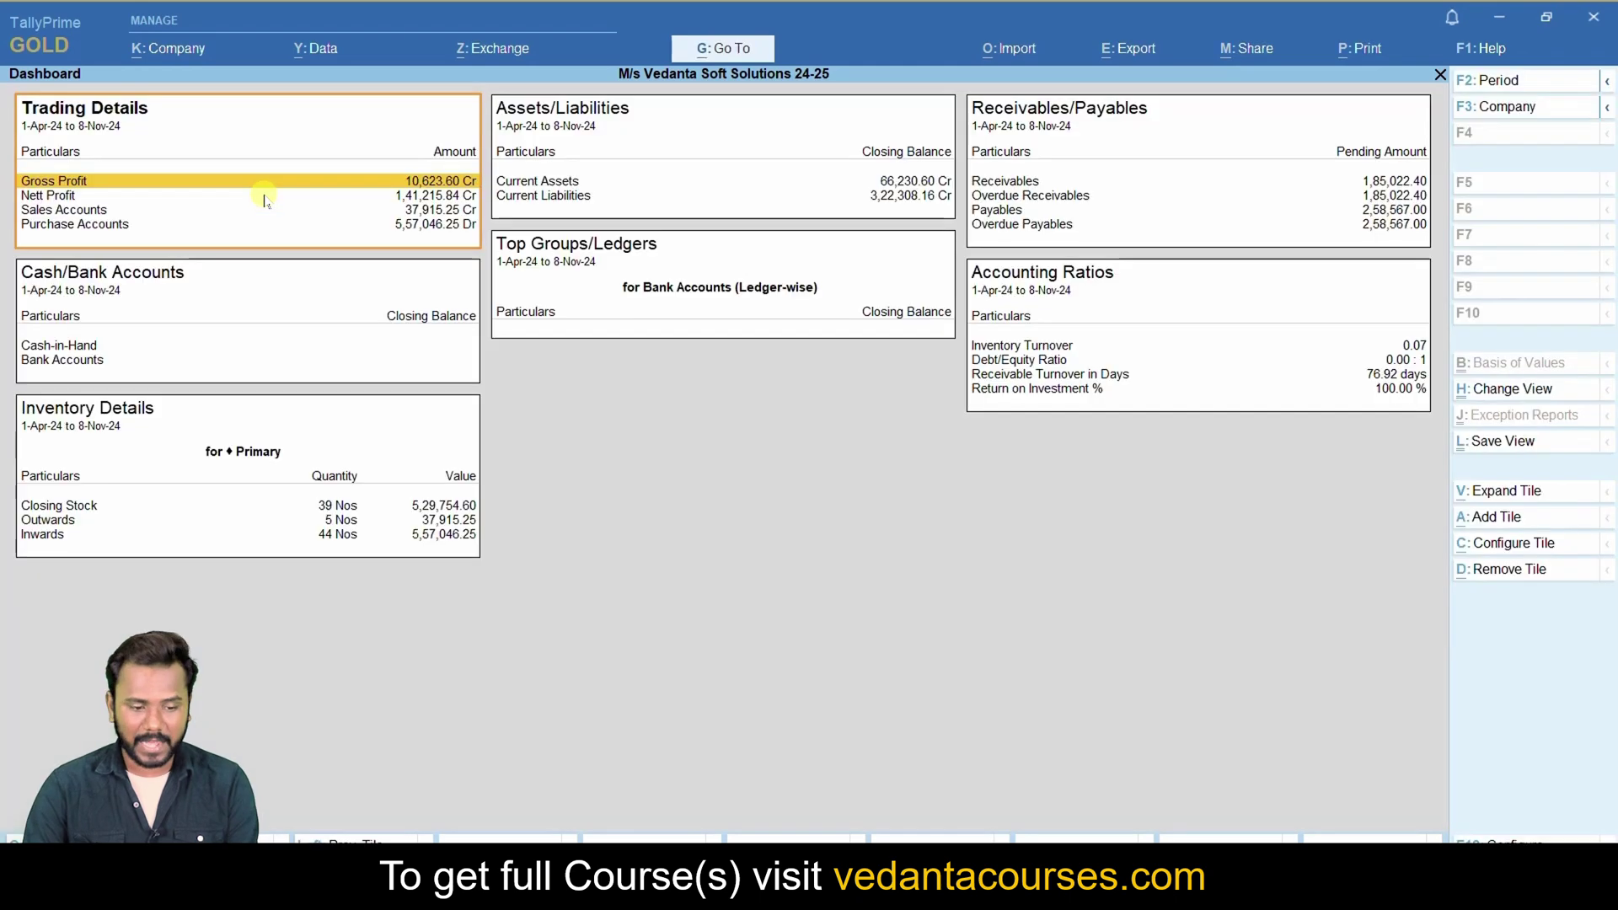
key("alt+d")
key("y")
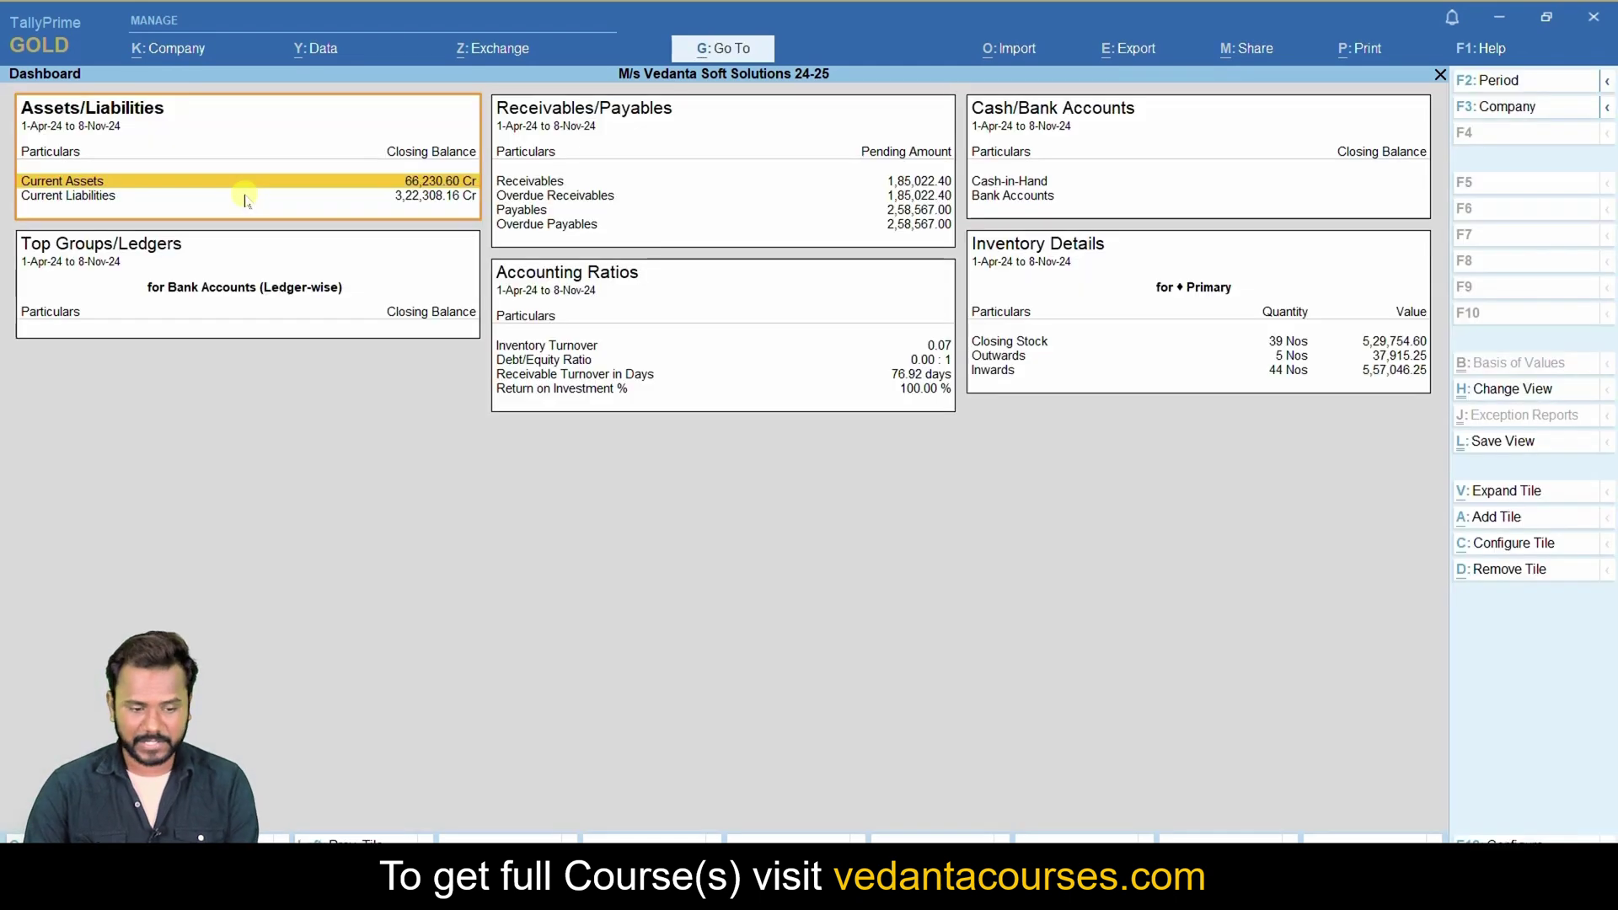
key("alt+d")
key("y")
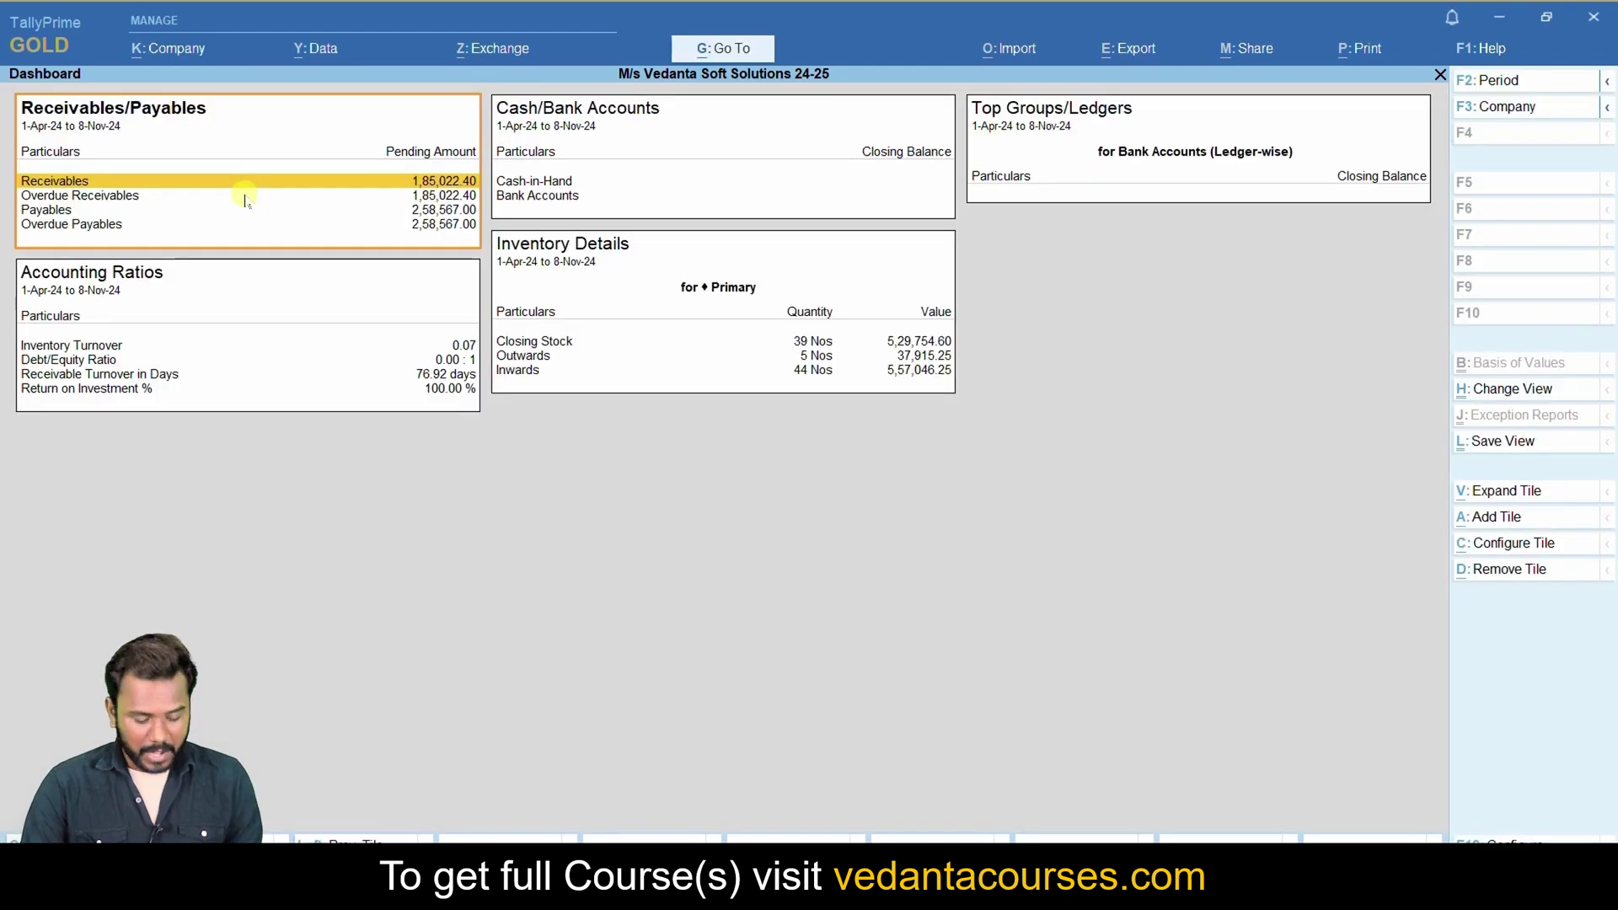
Remove the Cash/Bank Accounts, Top Groups/Ledgers, Accounting Ratios, Inventory Details and Receivables/Payables tiles.
left_click(594, 174)
key("alt+d")
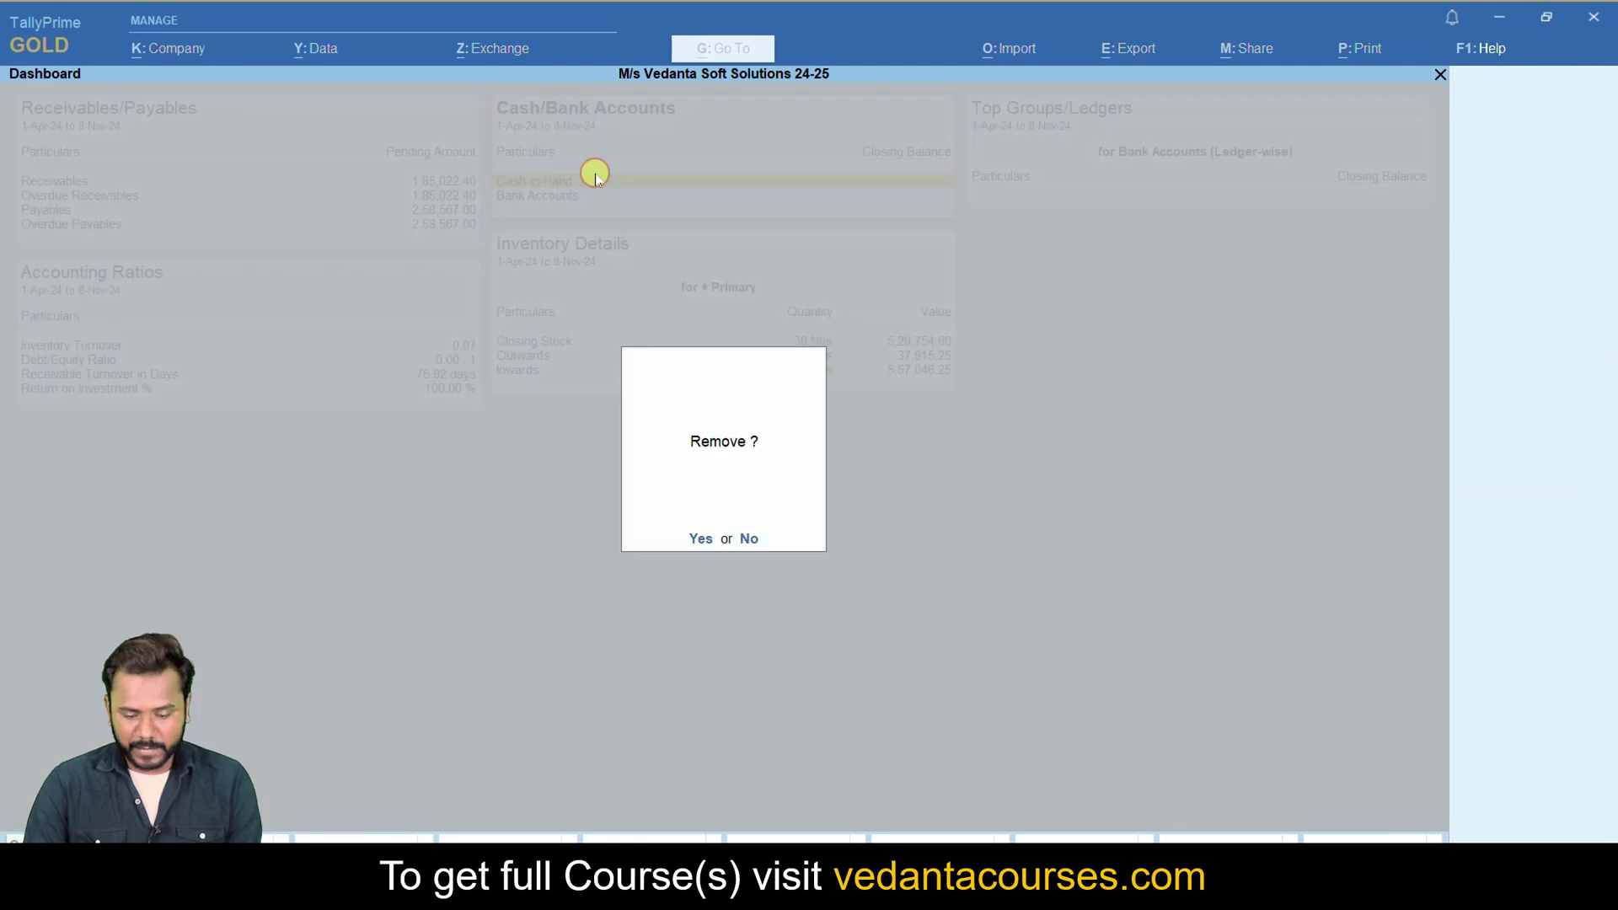
key("y")
key("alt+d")
key("y")
key("alt+d")
key("y")
key("alt+d")
key("y")
key("alt+d")
key("y")
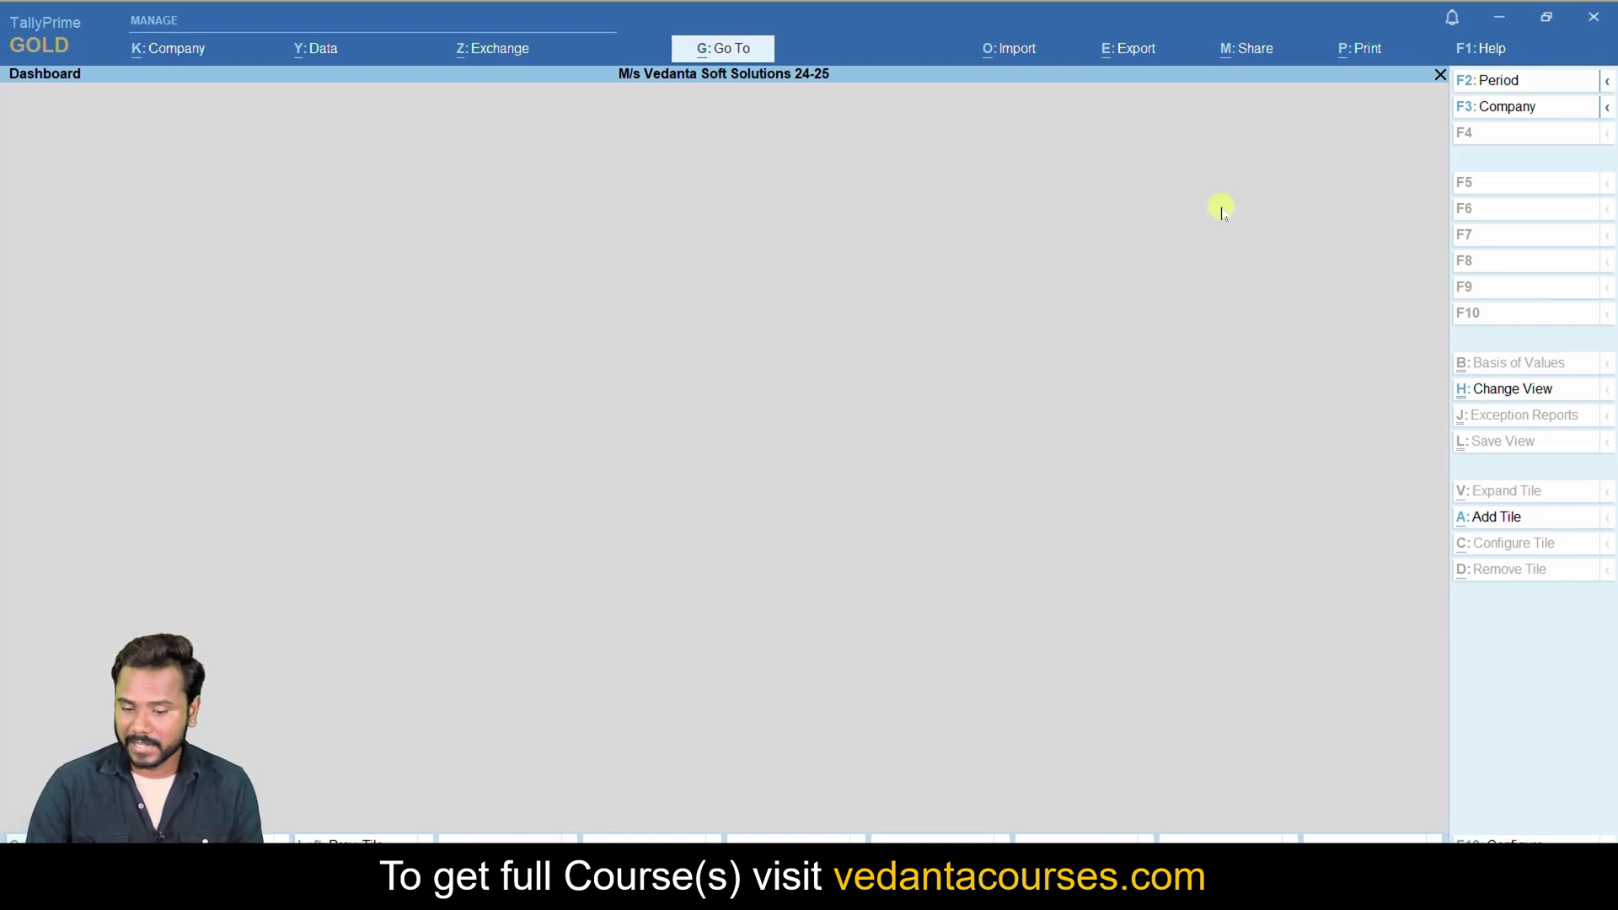
left_click(1508, 522)
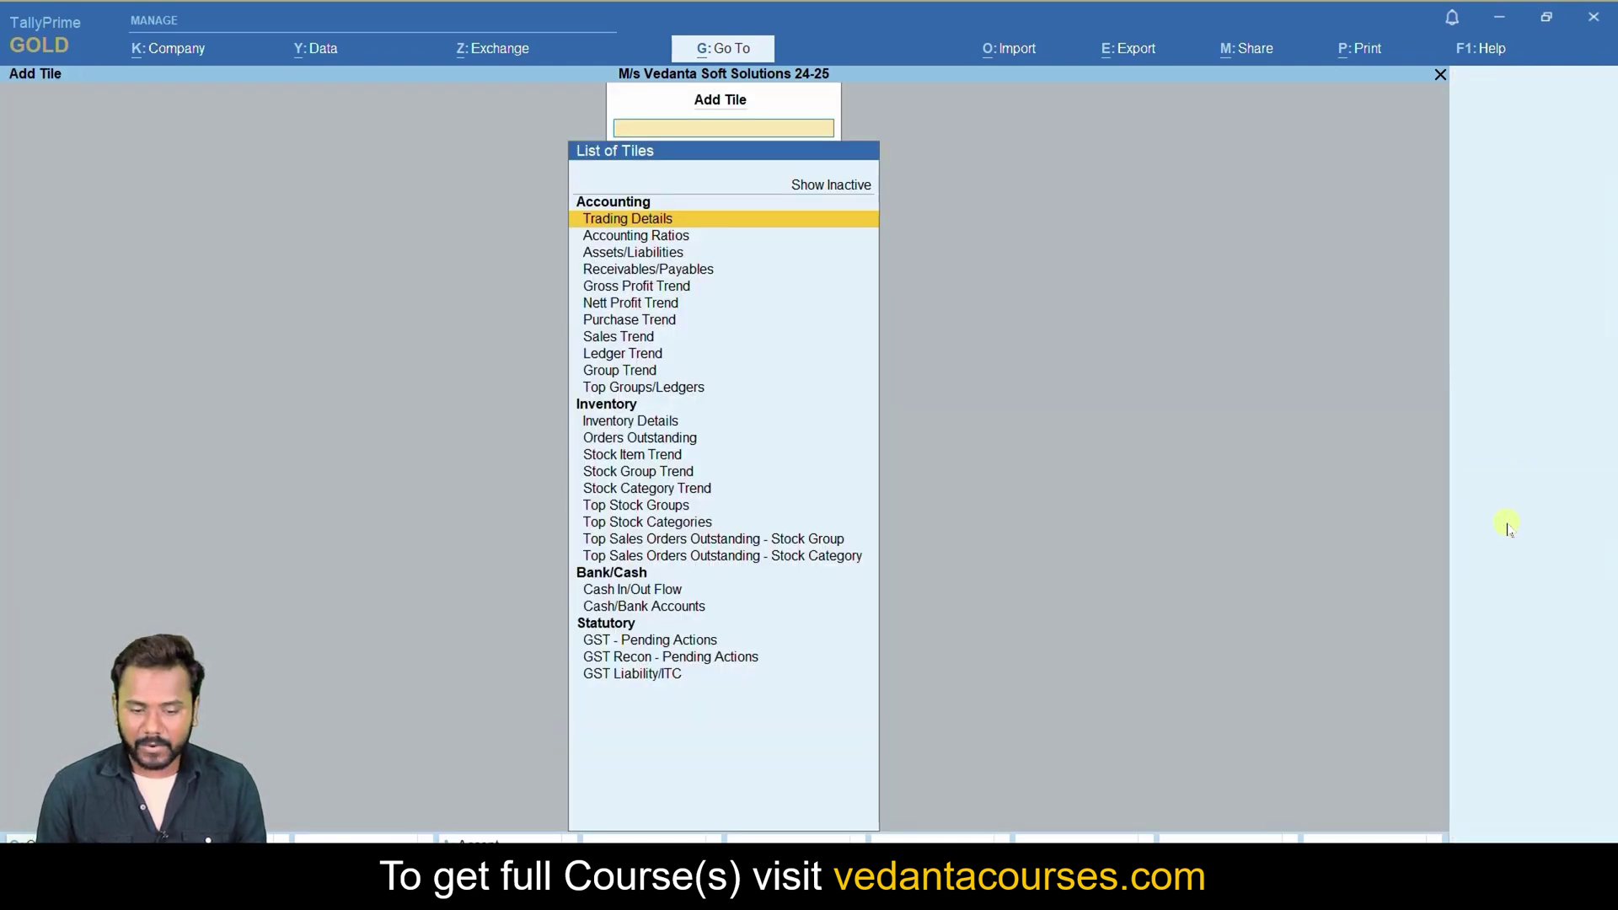
Add the Receivables/Payables tile by searching 'pa' in the tile list, including inactive tiles.
key("Up")
key("Return")
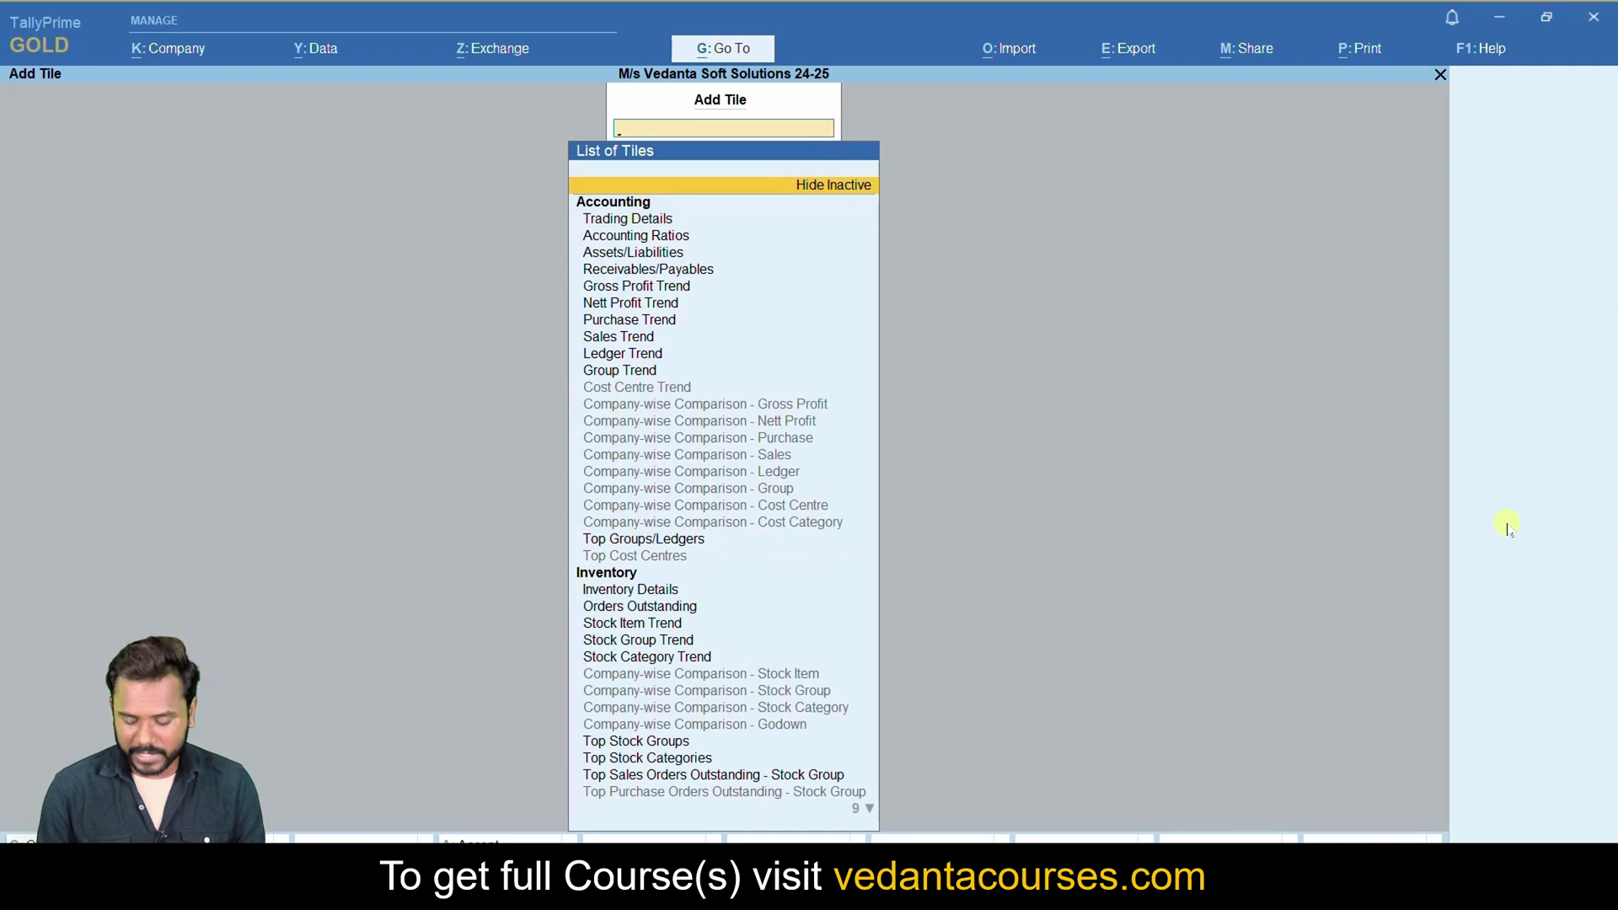
key("Down")
key("Down")
key("Down")
key("Down")
key("Down")
key("Down")
key("Down")
key("Down")
key("Down")
key("Down")
key("Down")
key("Down")
key("Down")
key("Down")
key("Down")
key("Down")
key("Down")
key("Down")
key("Down")
key("Down")
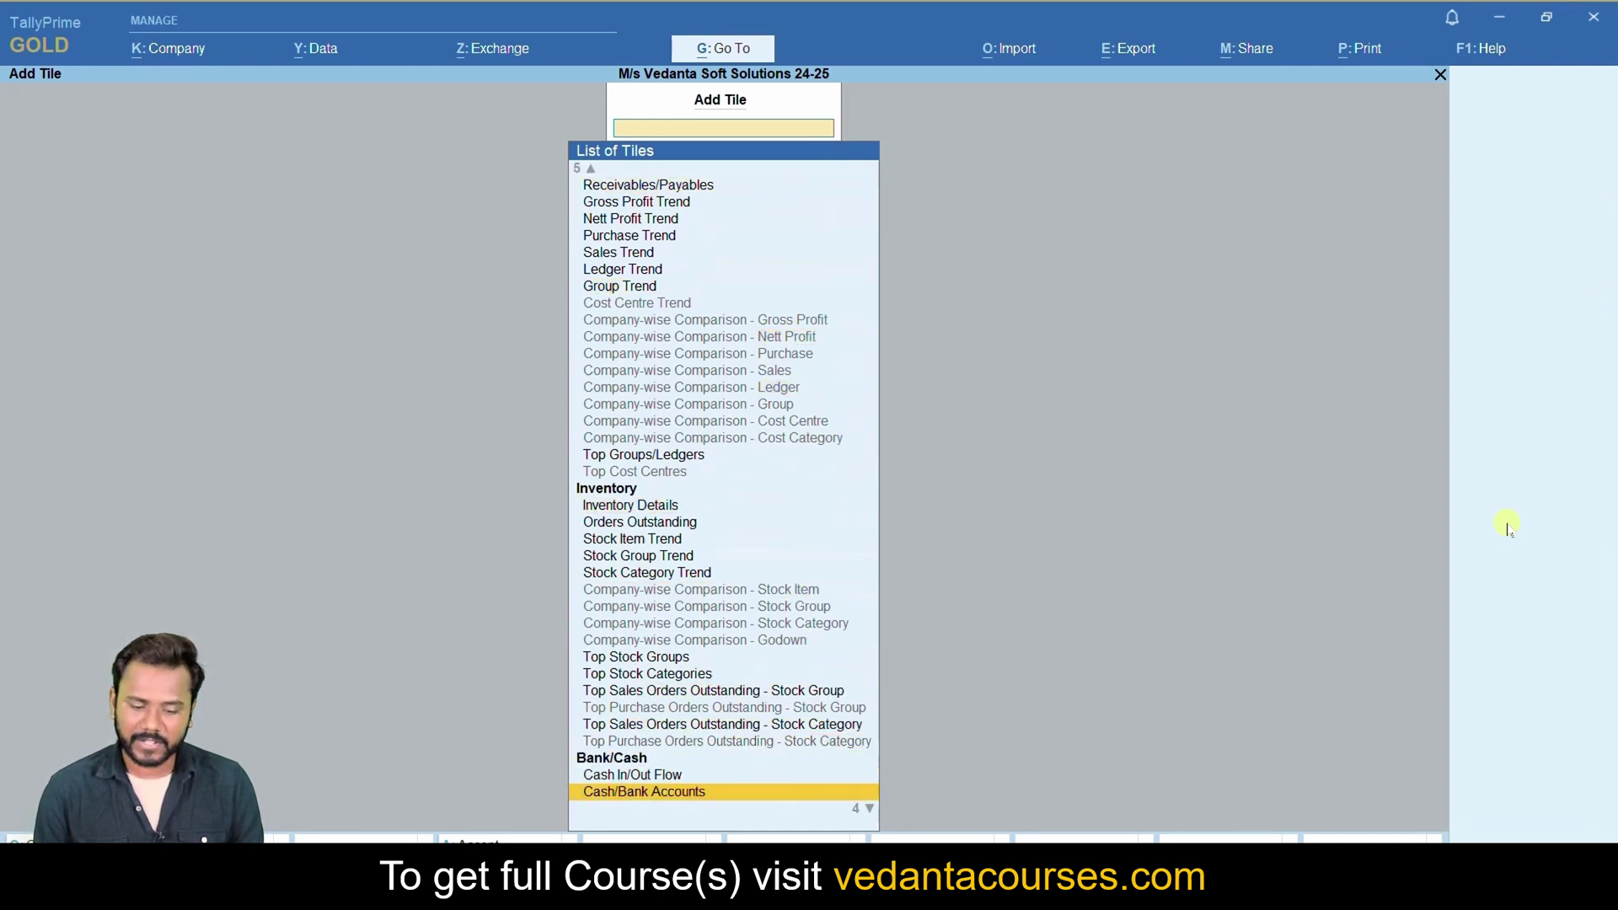
key("Down")
key("Down")
key("Down")
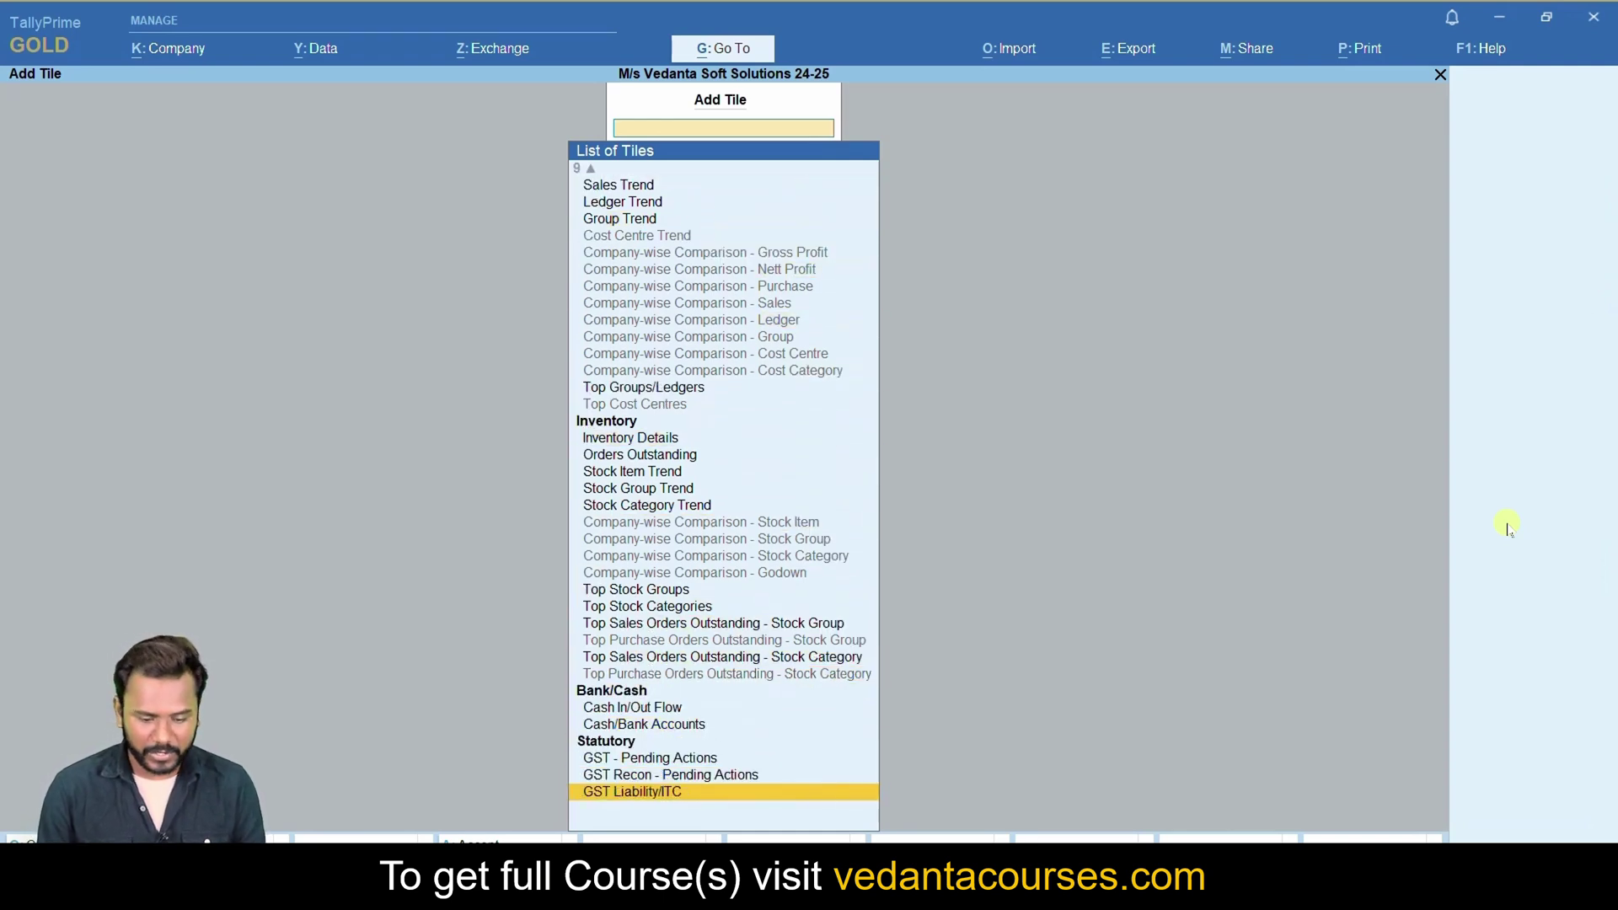
type("bl")
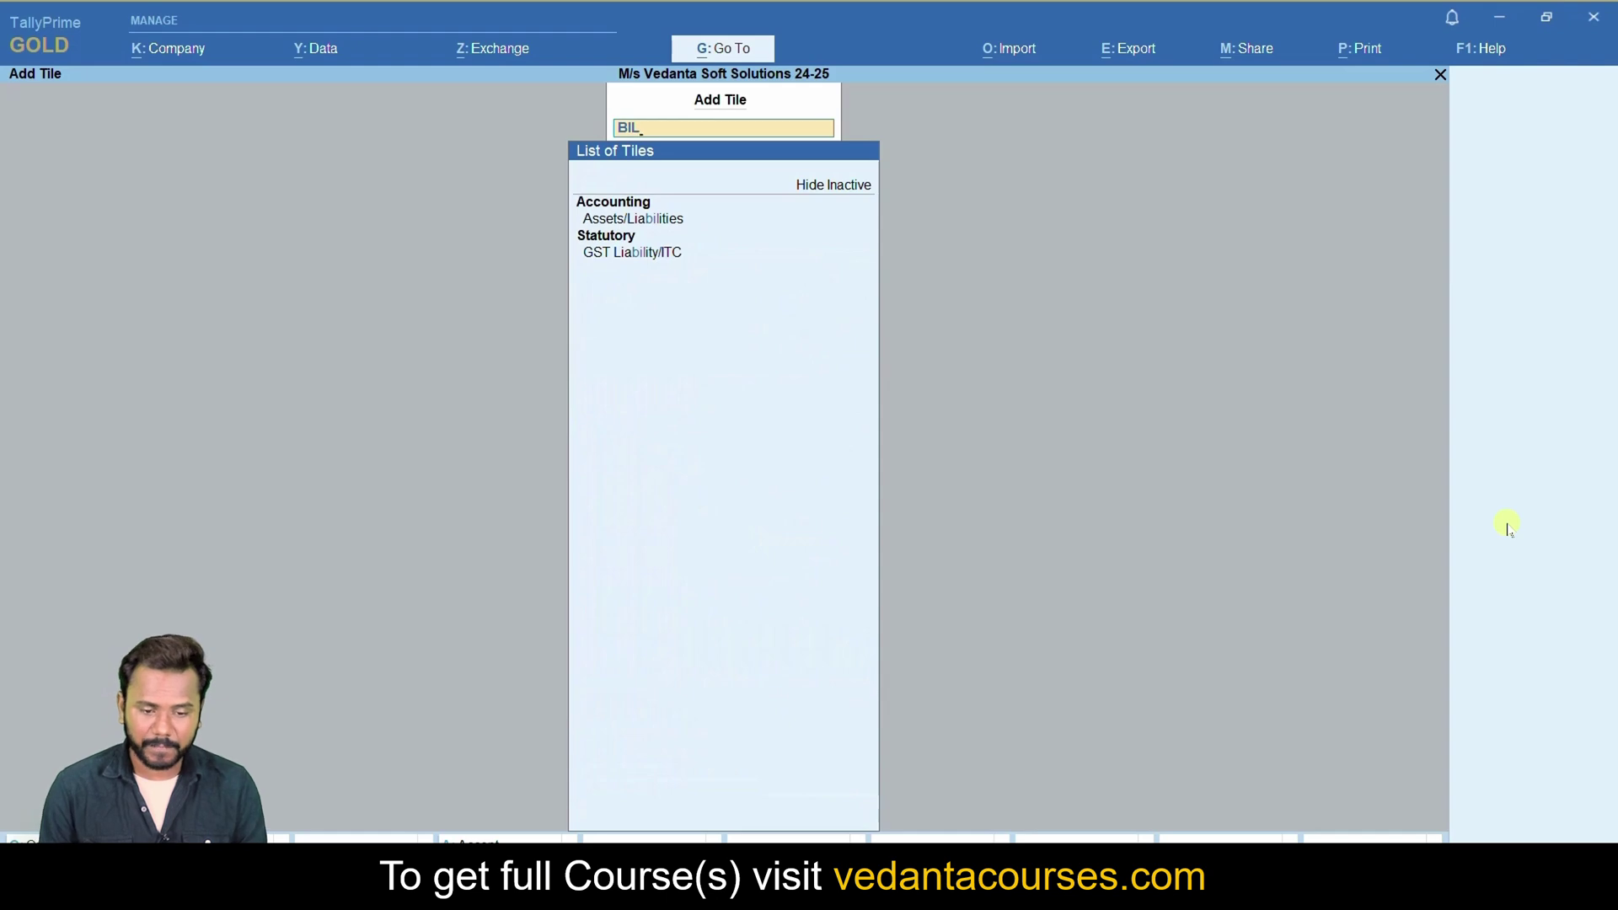
key("BackSpace")
key("BackSpace")
key("BackSpace")
type("pa")
key("Down")
key("Up")
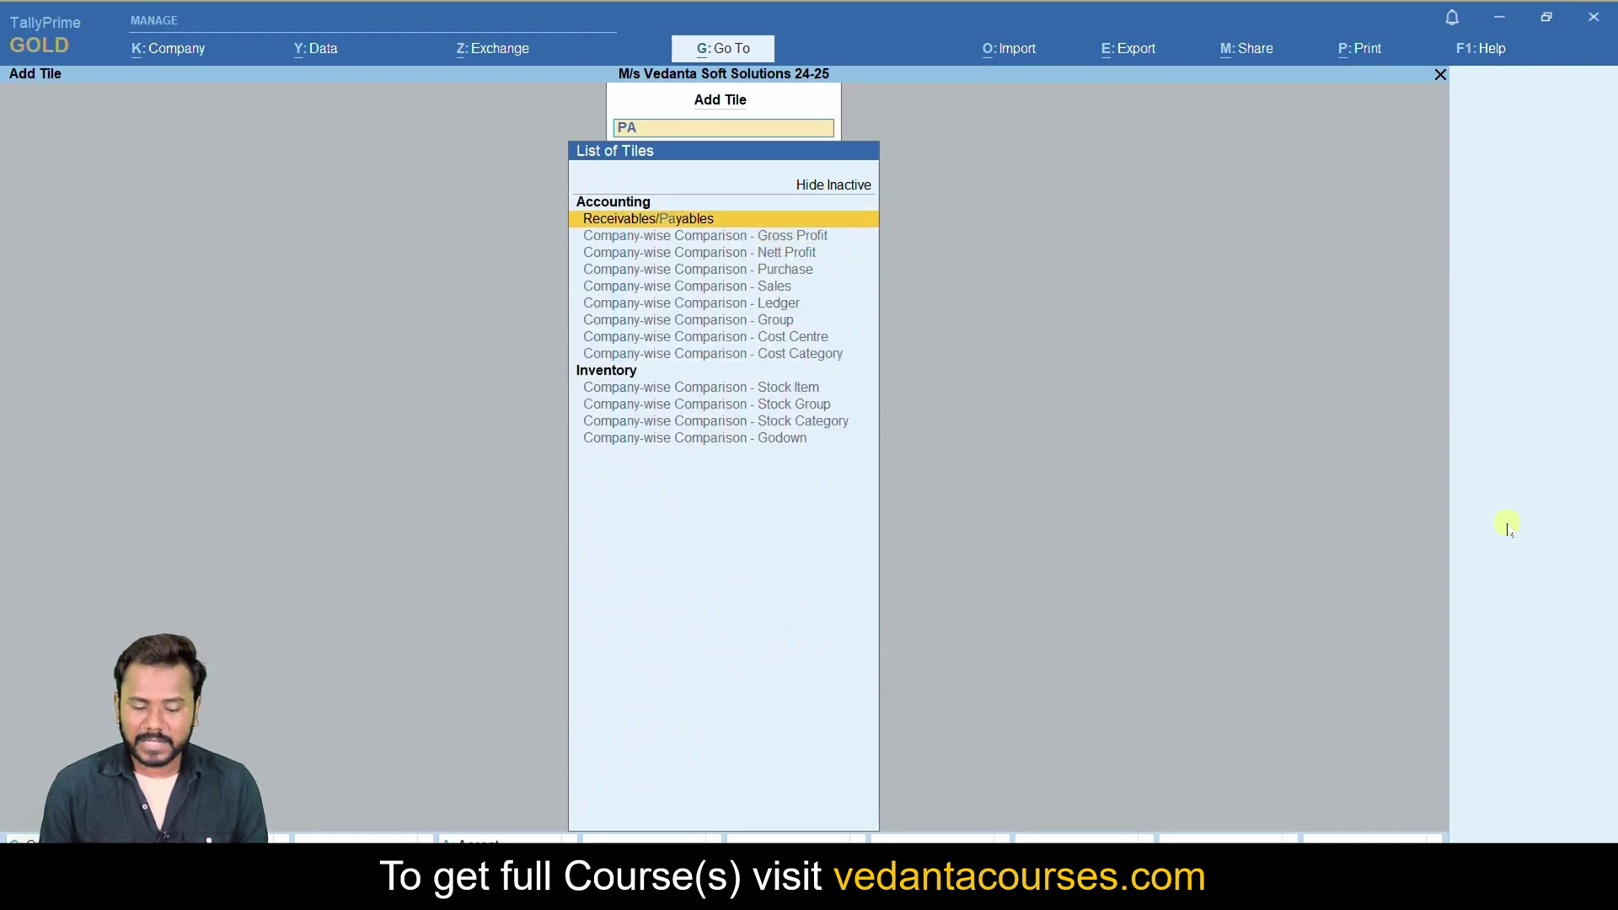
key("Return")
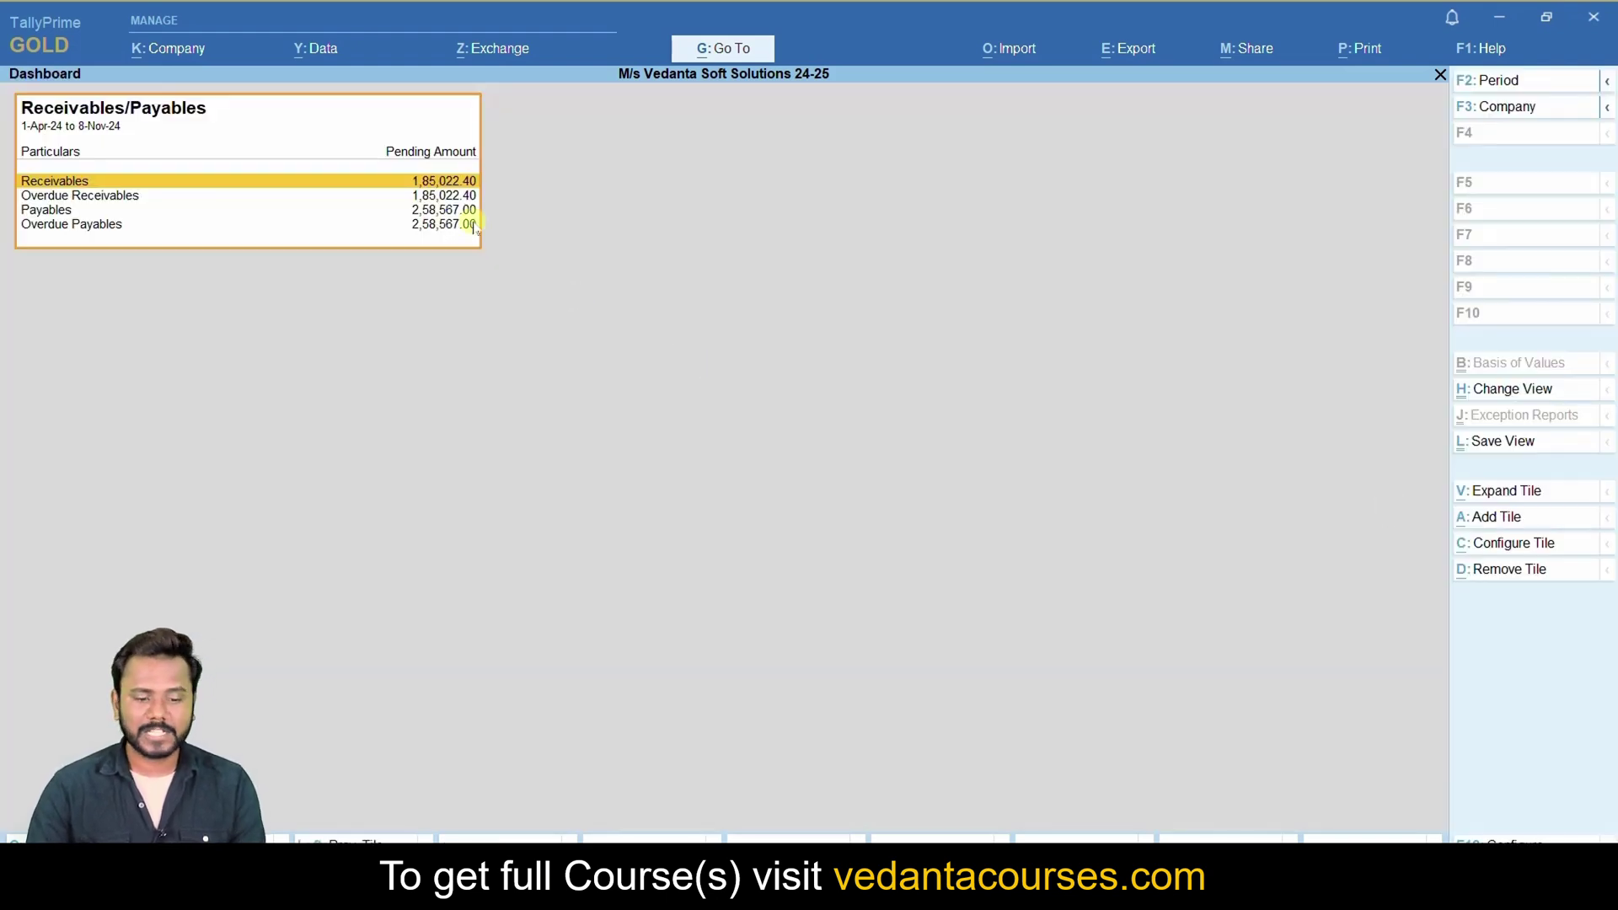
View the Receivables/Payables tile expanded and its bills receivable details, then return to the Dashboard.
key("Down")
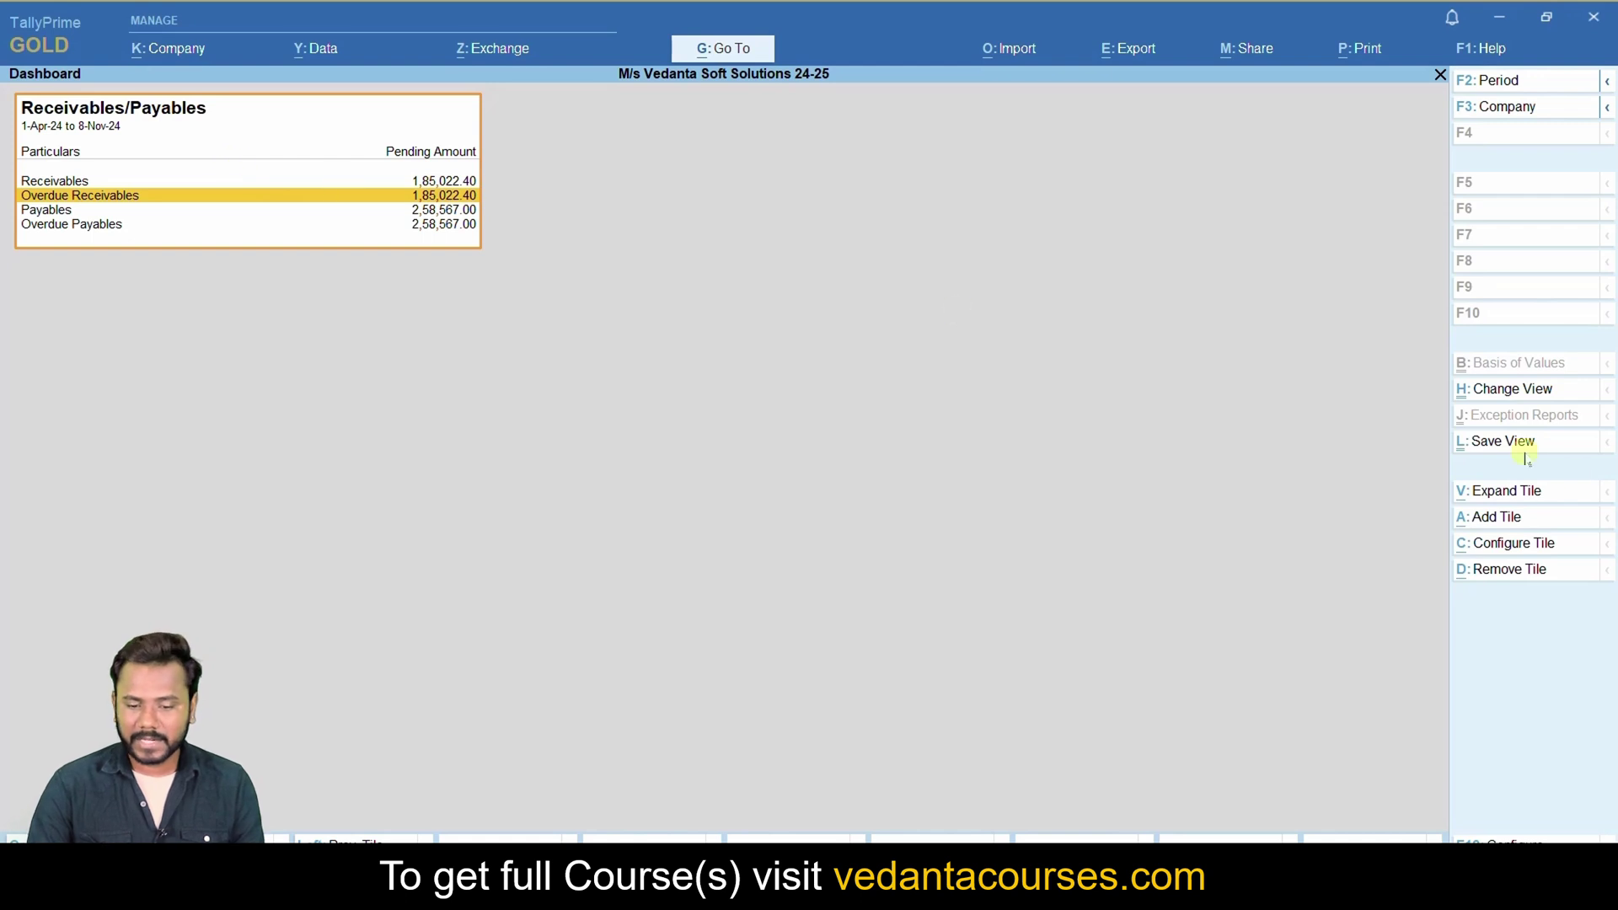
left_click(1507, 492)
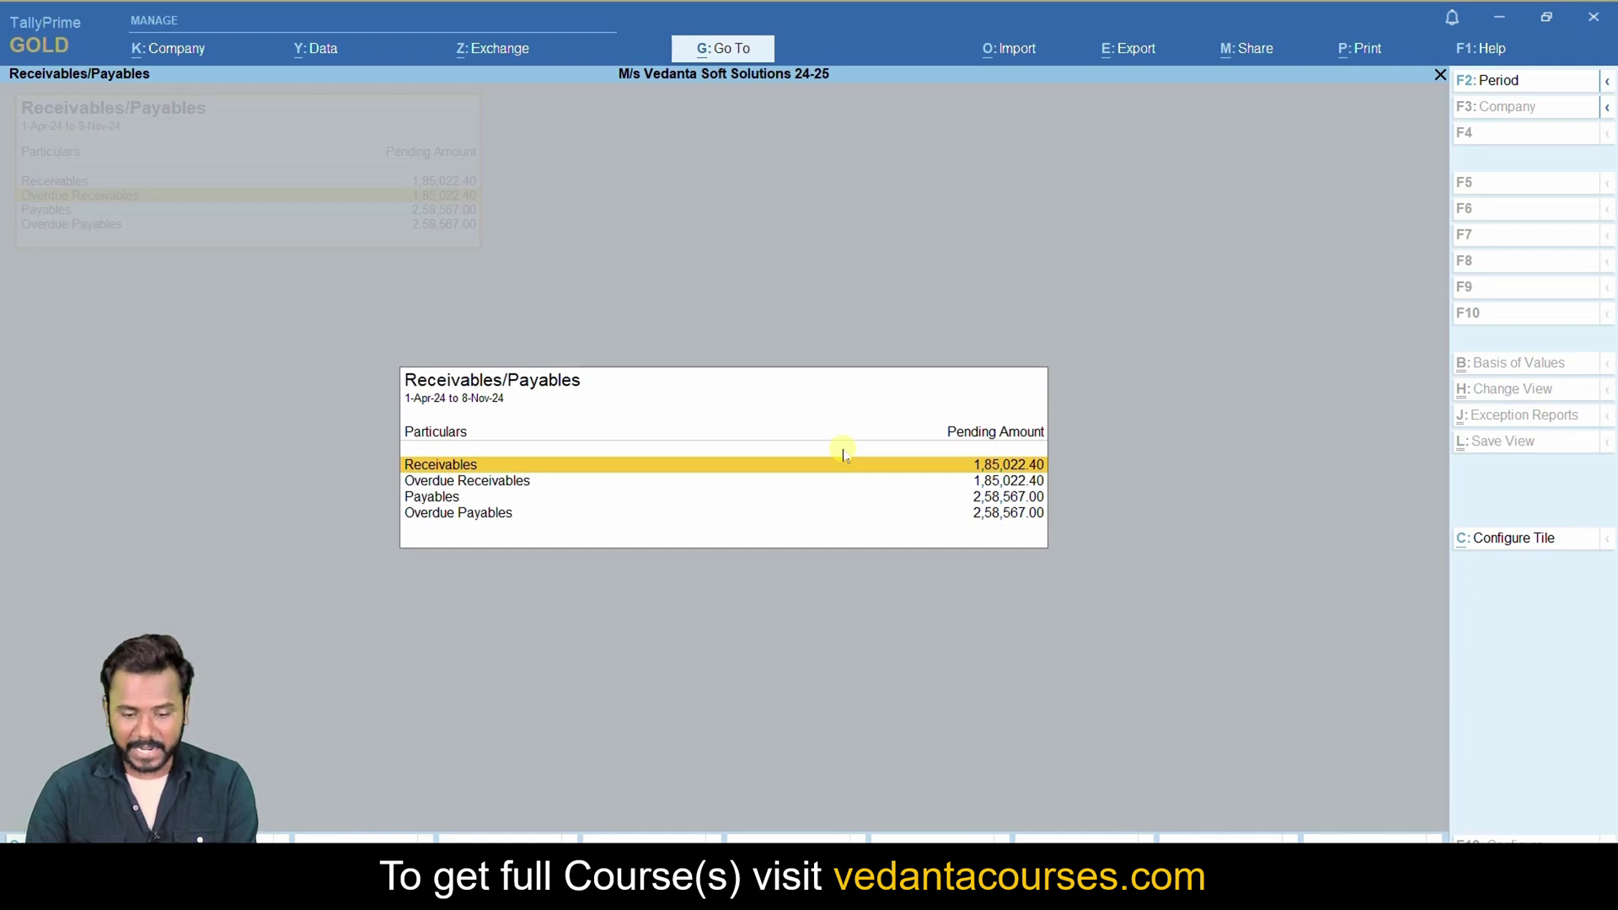
key("Return")
key("Escape")
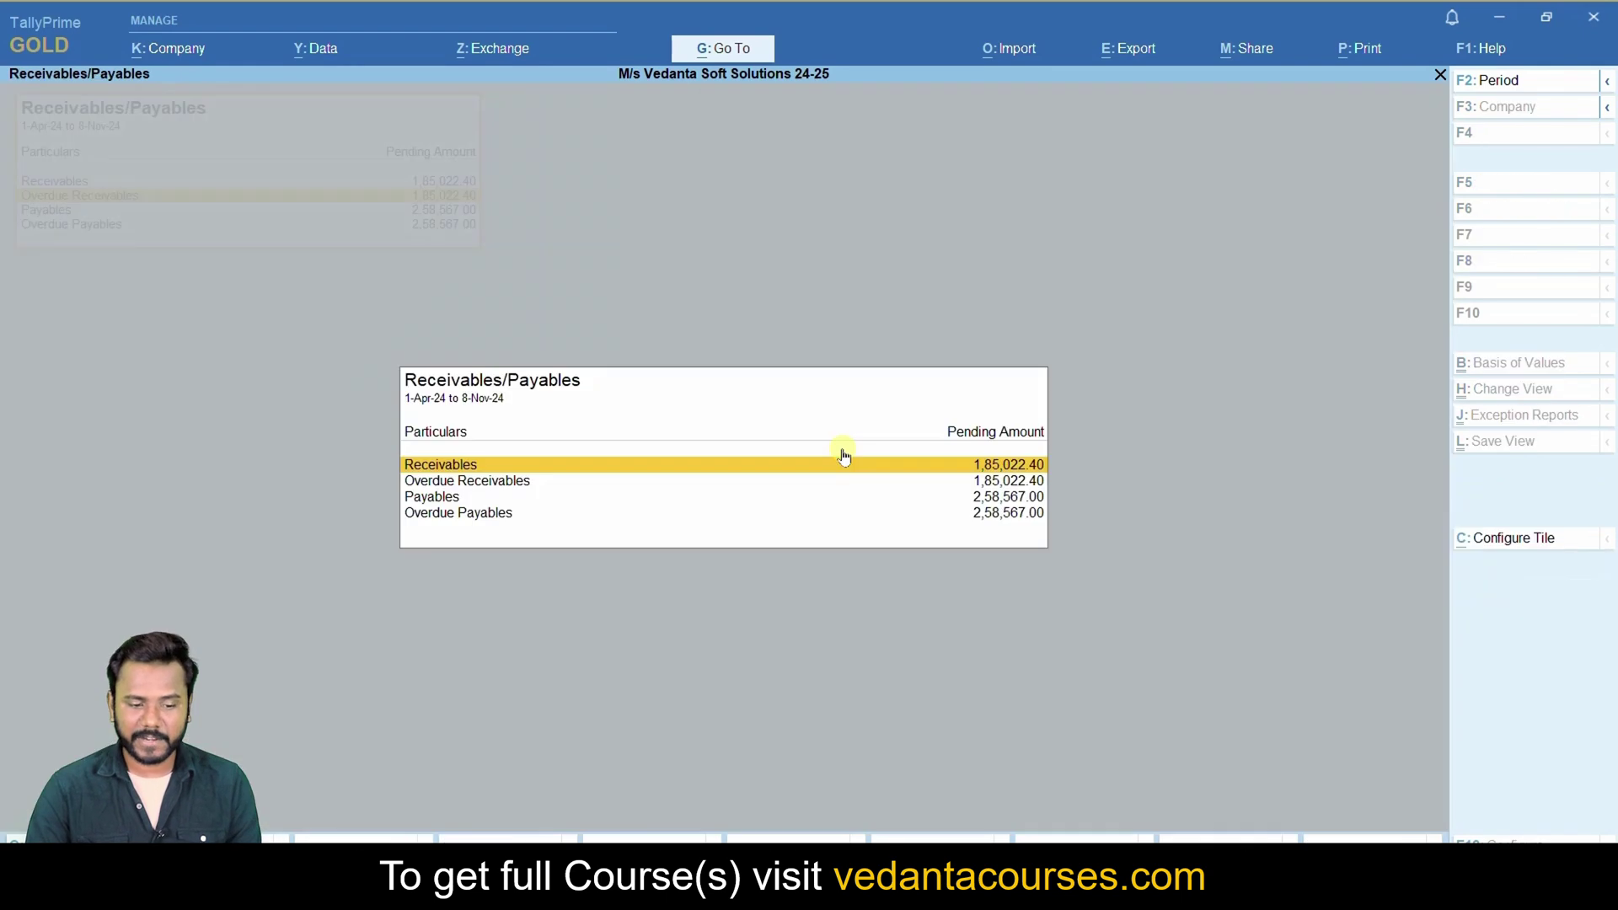
key("Escape")
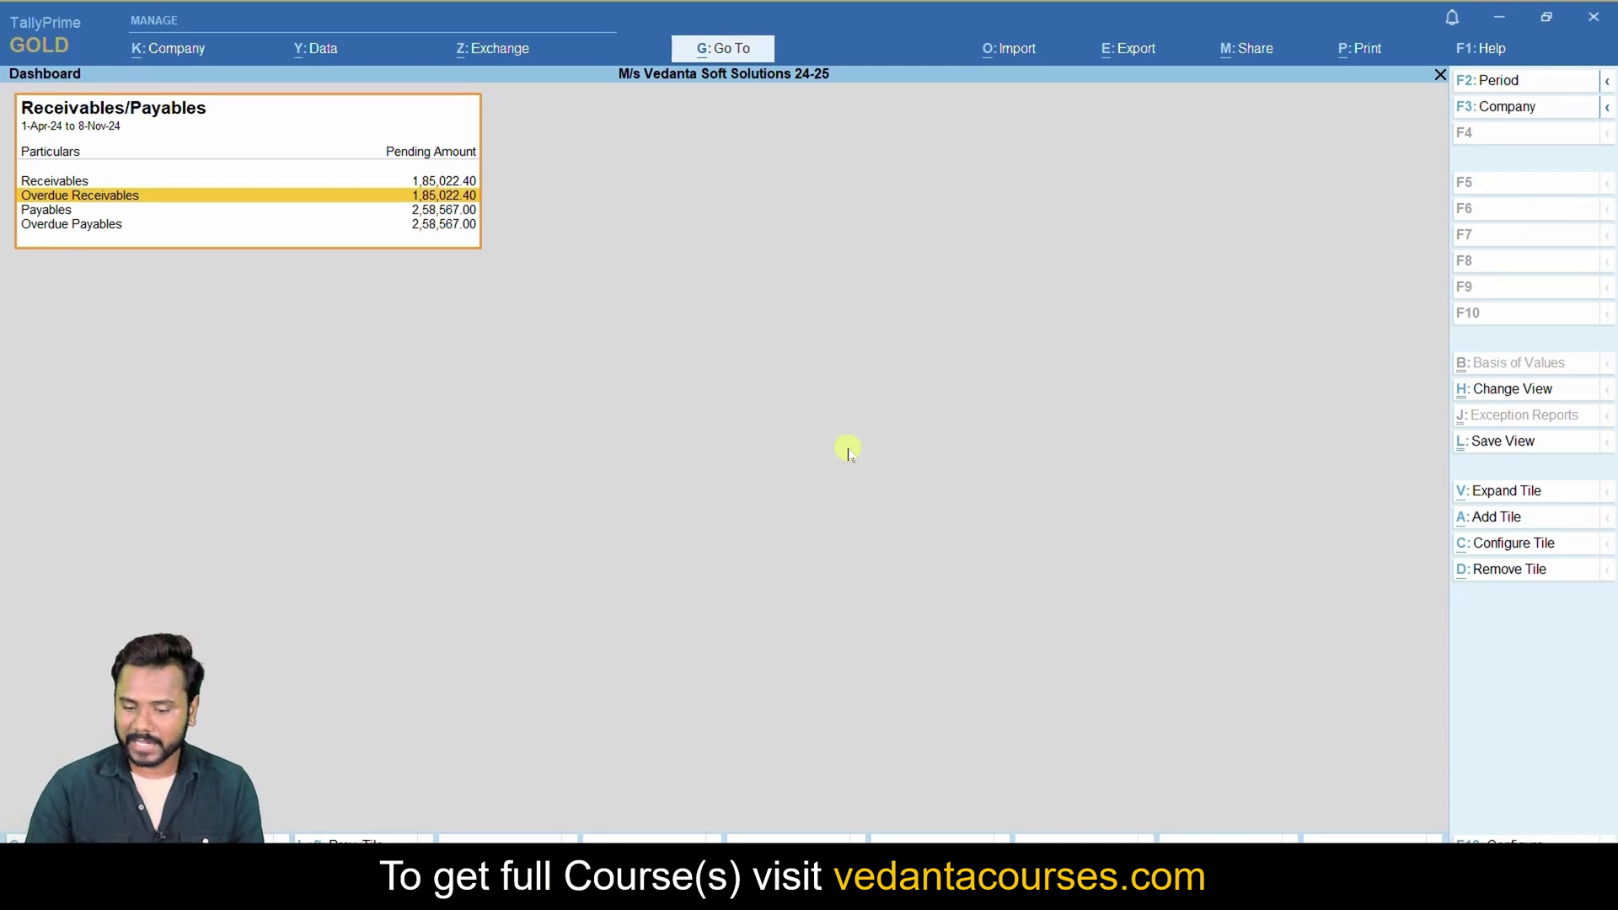
Set the Receivables/Payables tile's display type to Data & Graph, keeping Bar as graph type.
left_click(1504, 546)
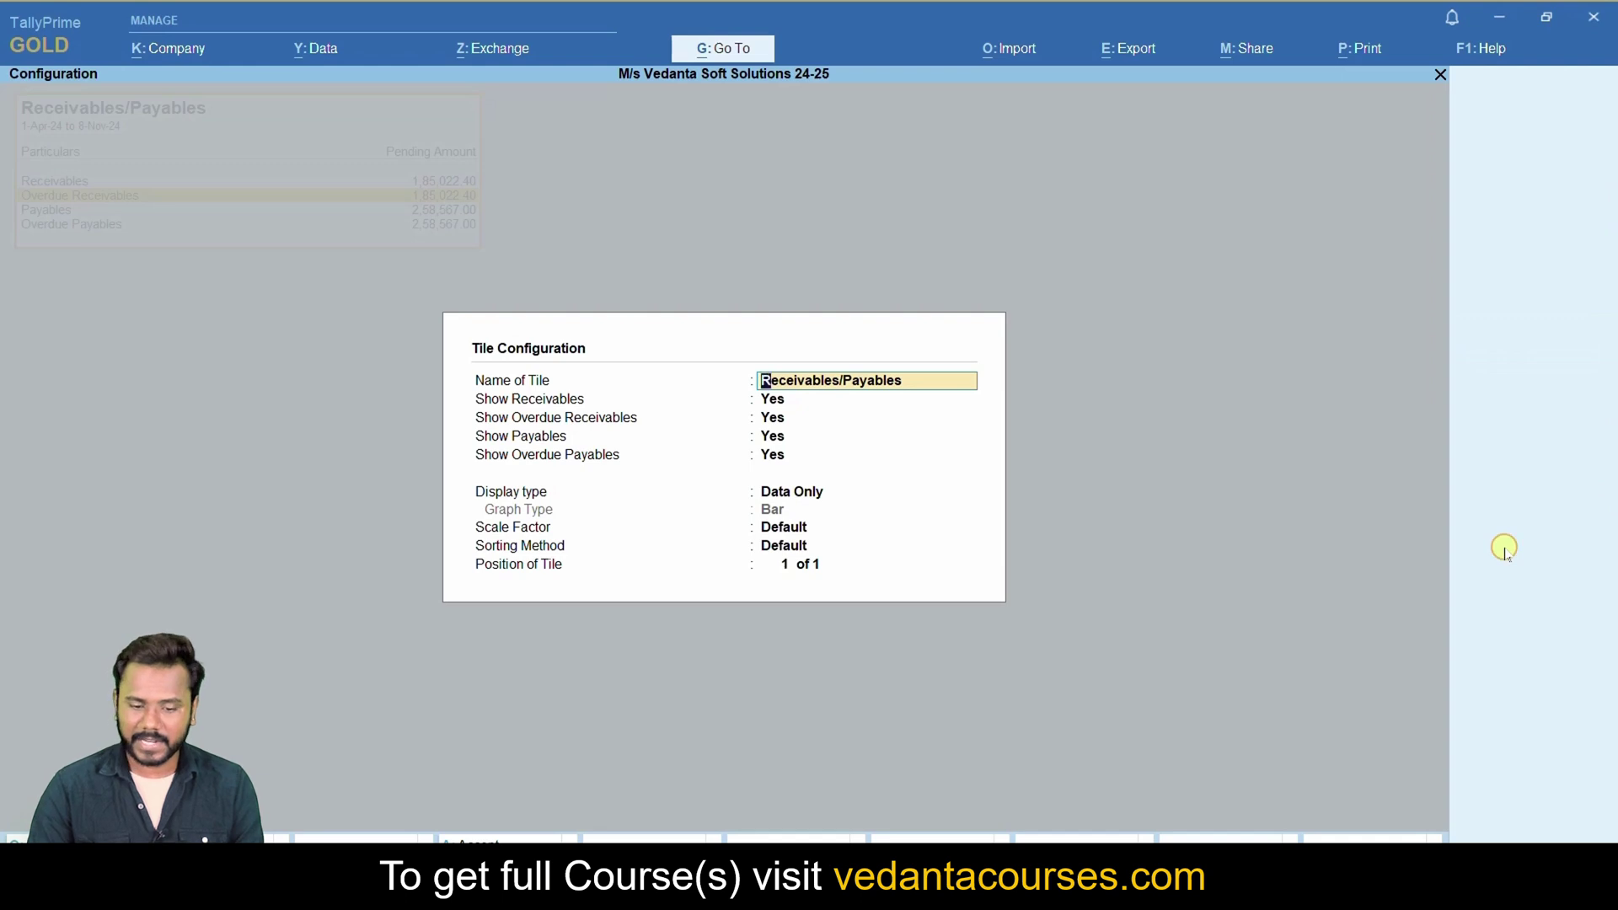
key("Return")
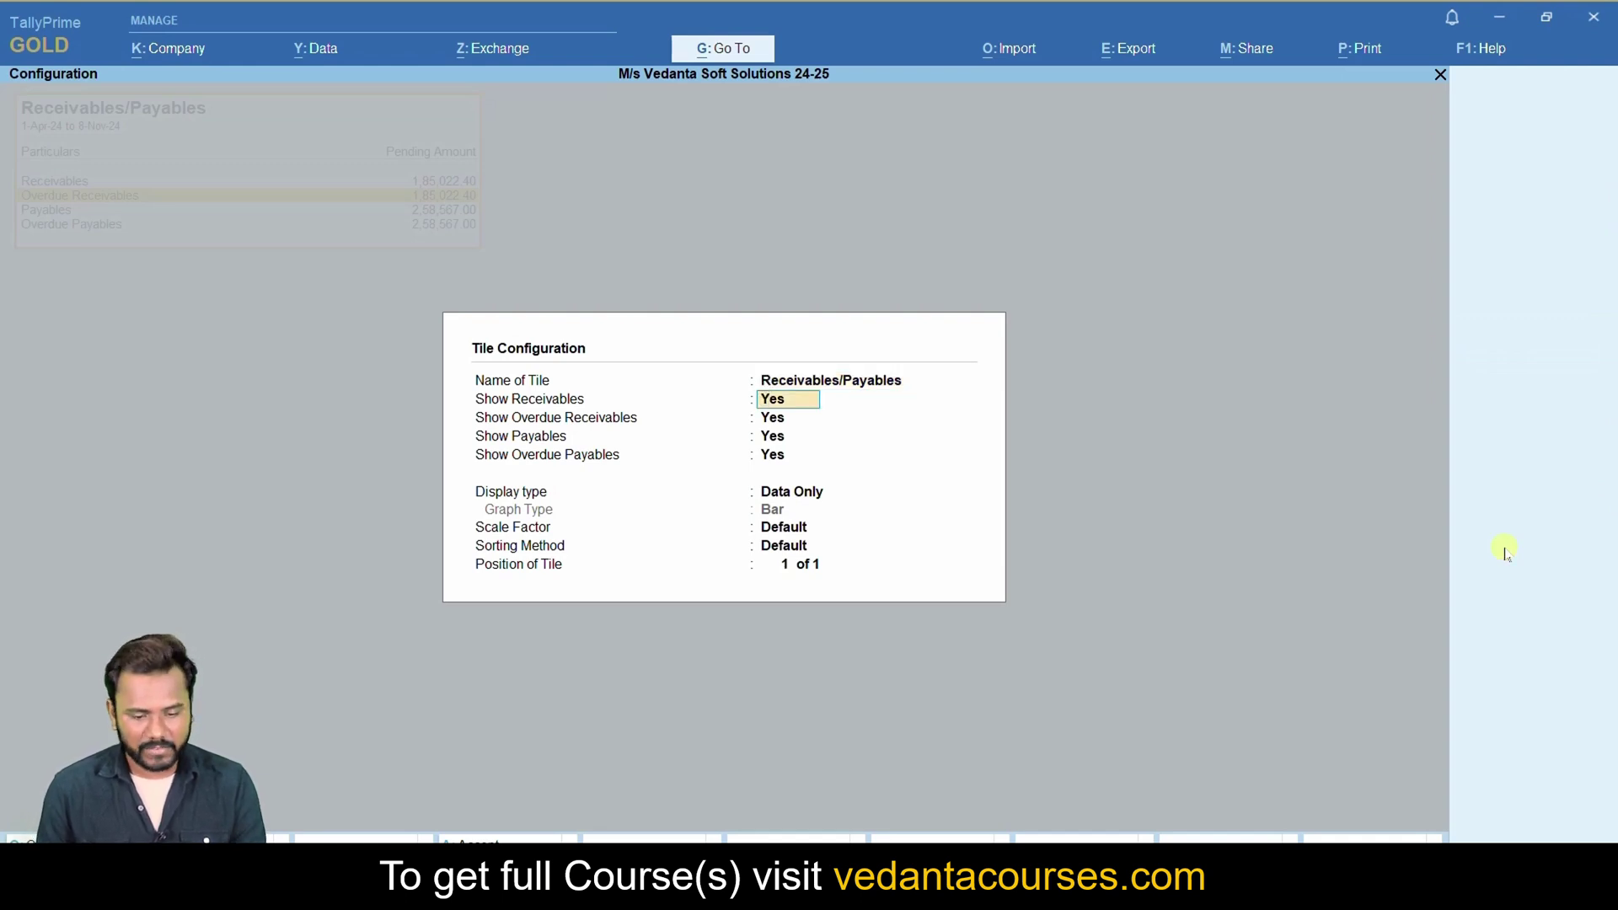
key("Return")
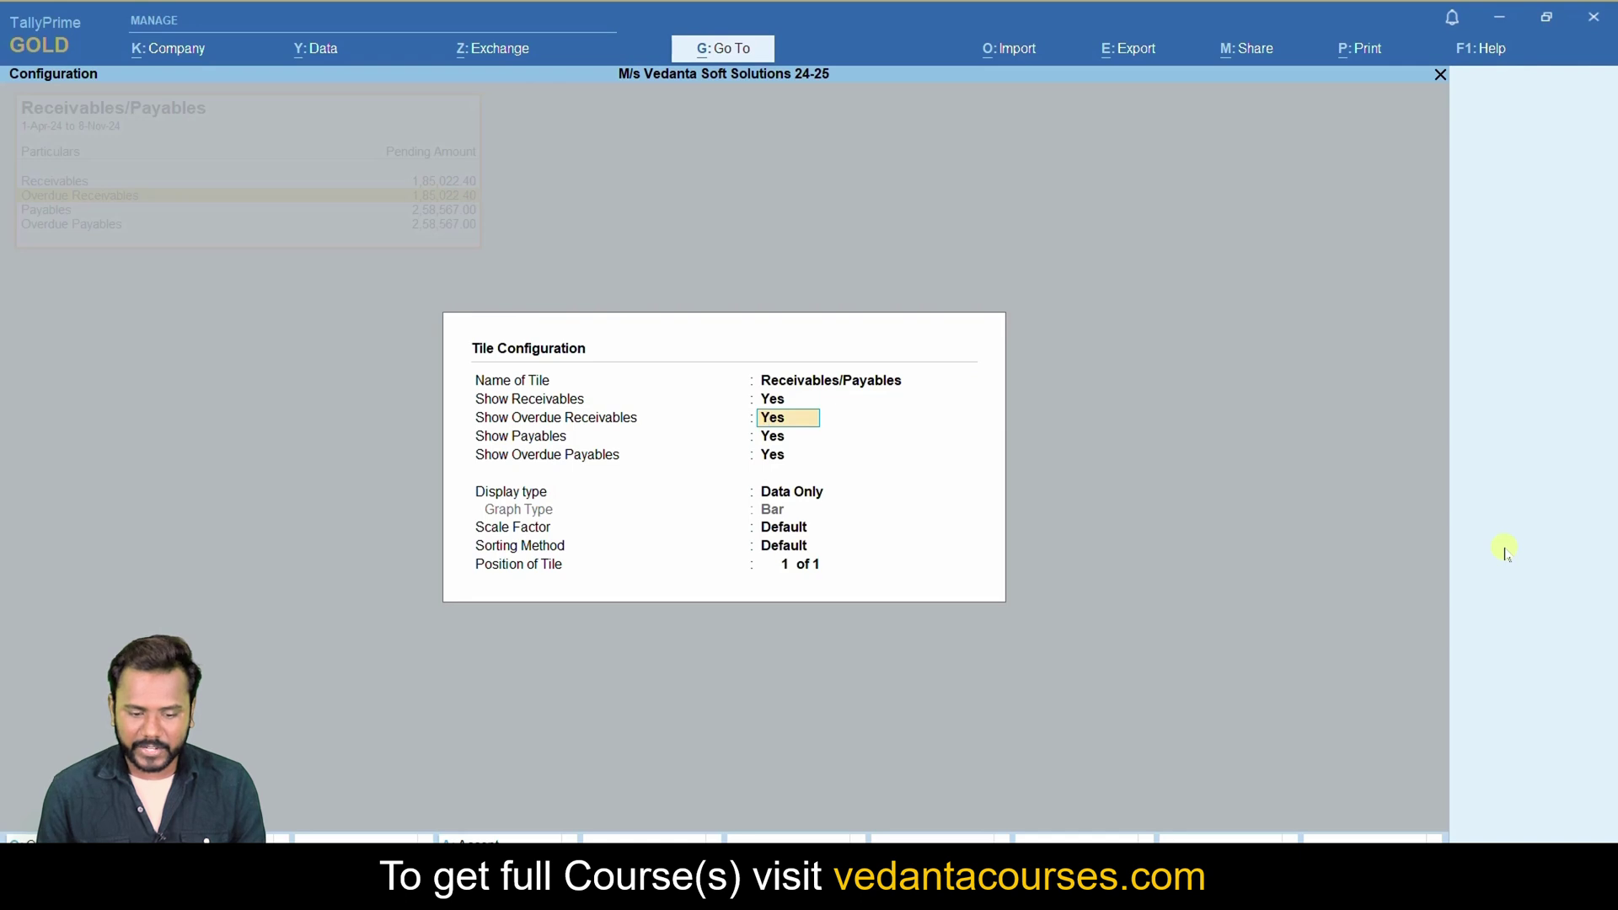
key("Return")
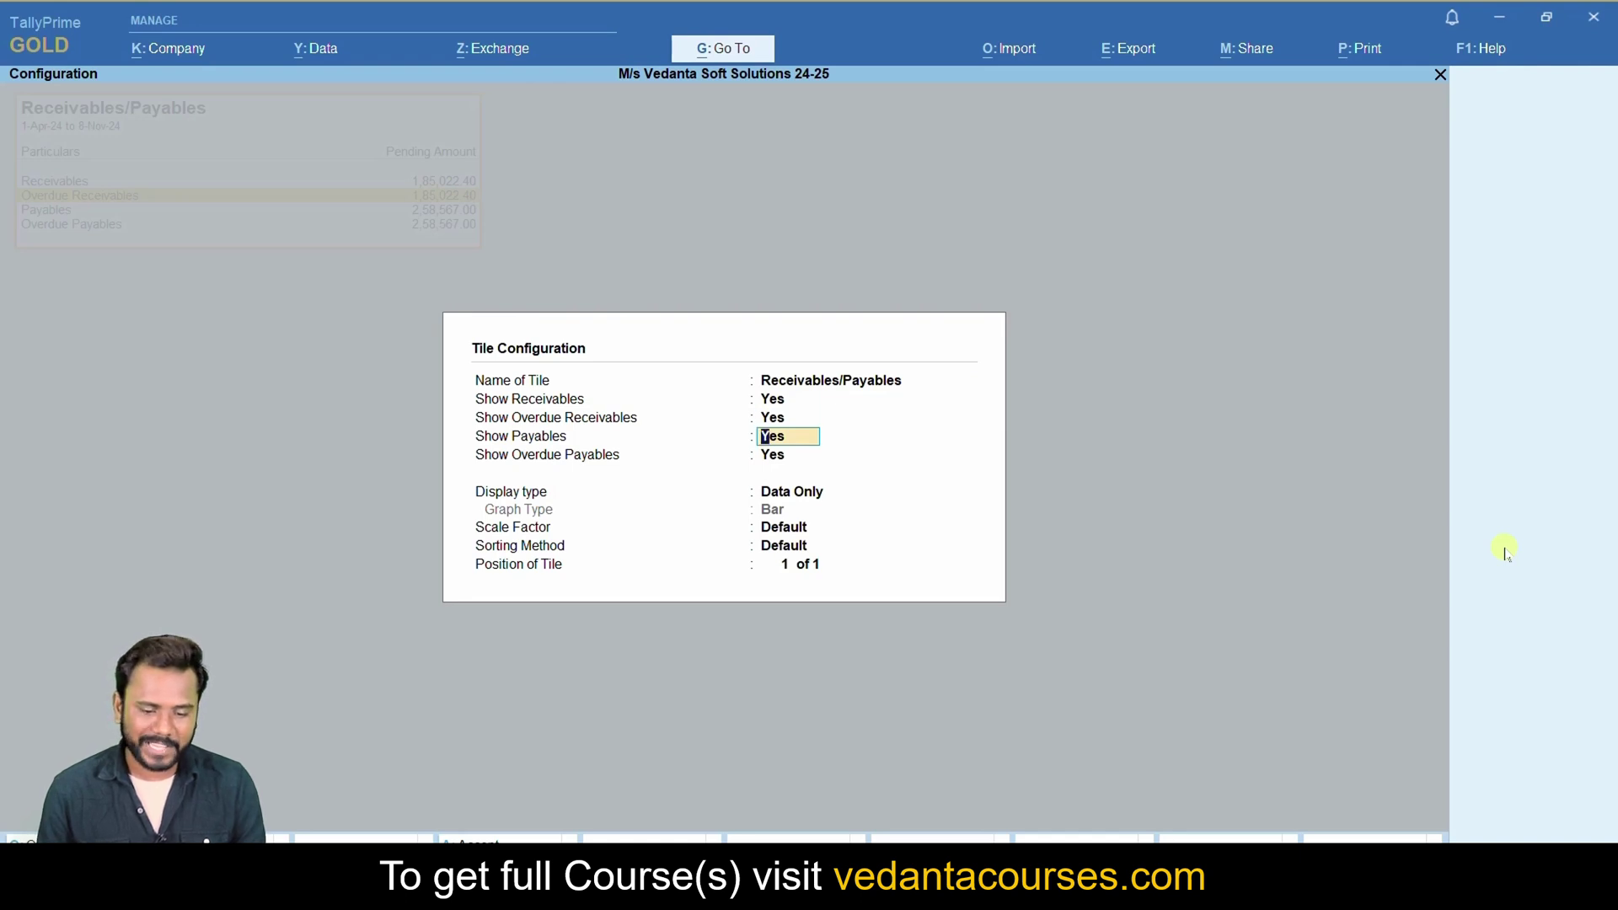
key("Return")
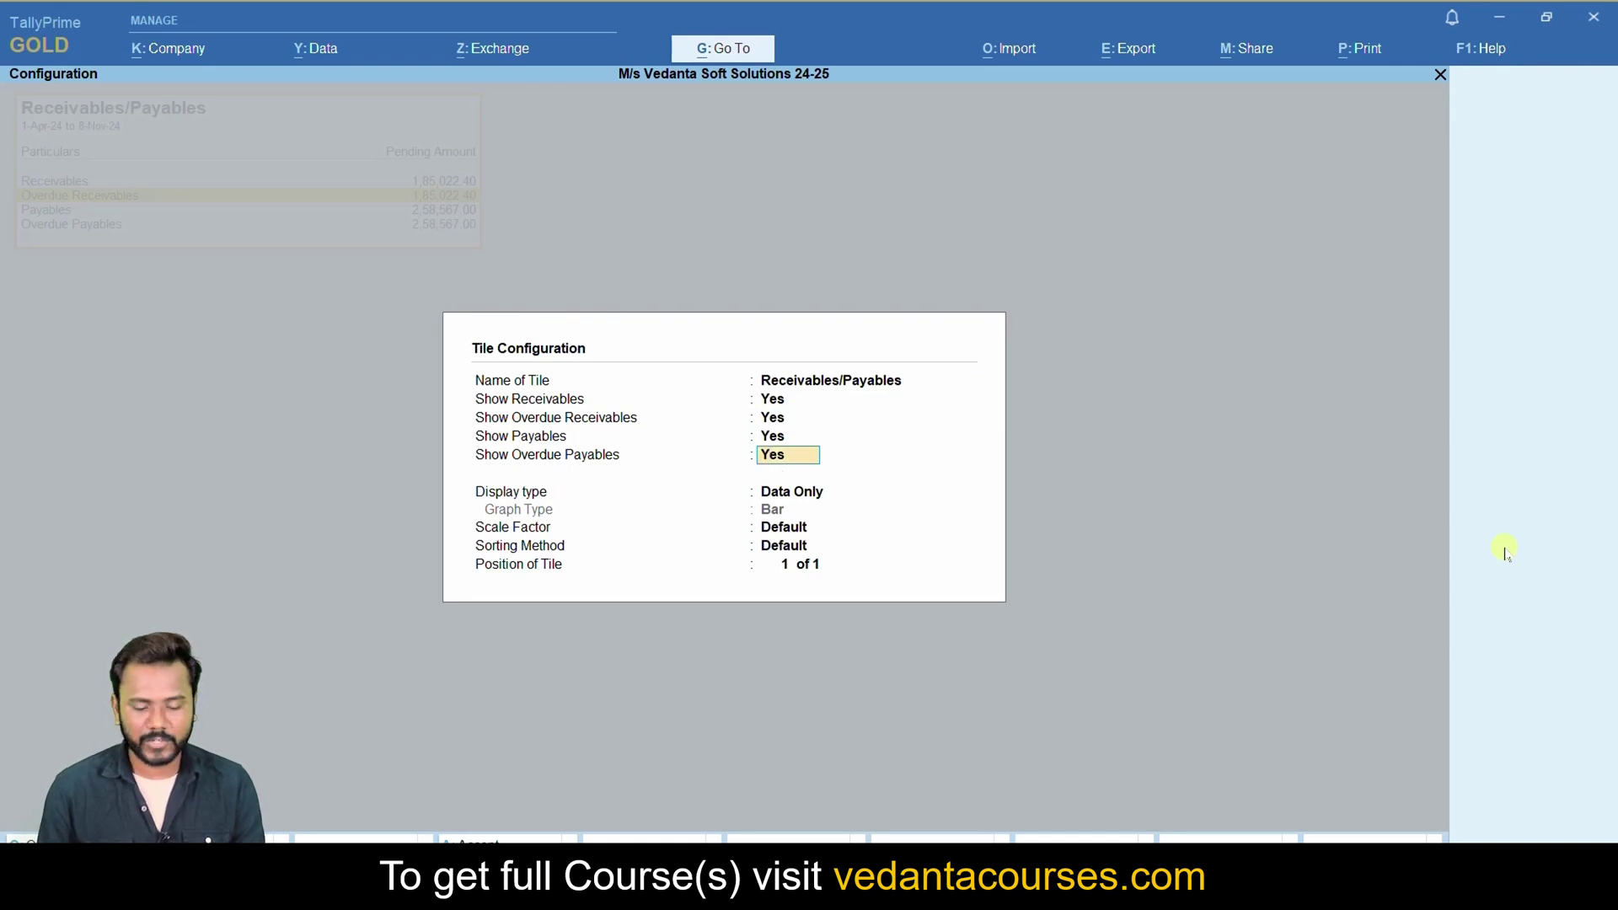
key("Return")
key("Down")
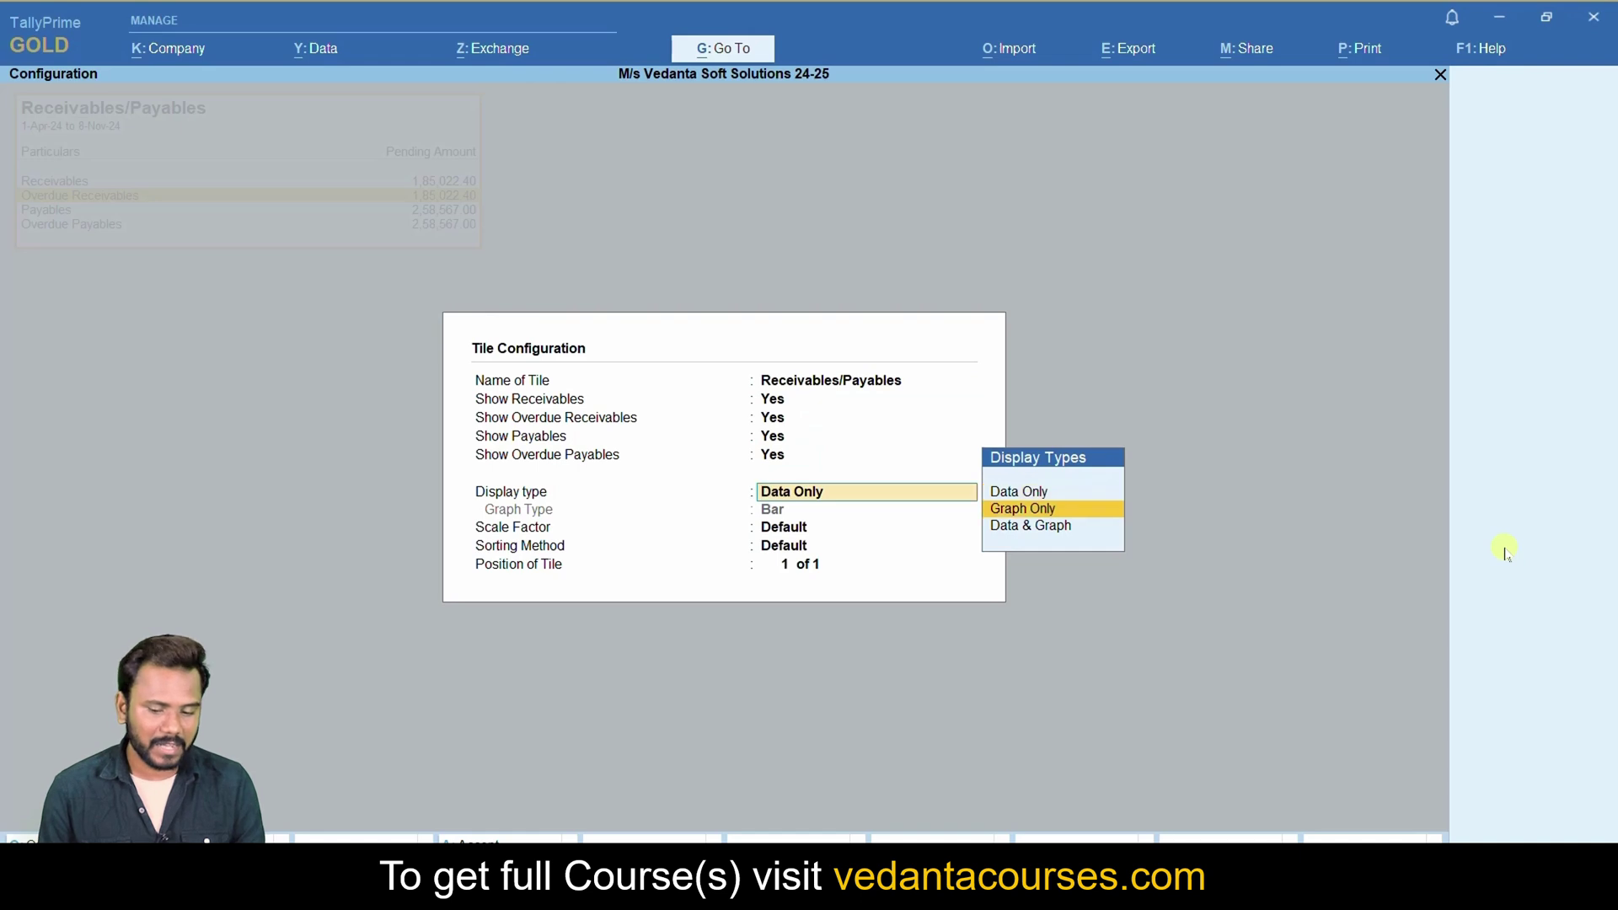
key("Down")
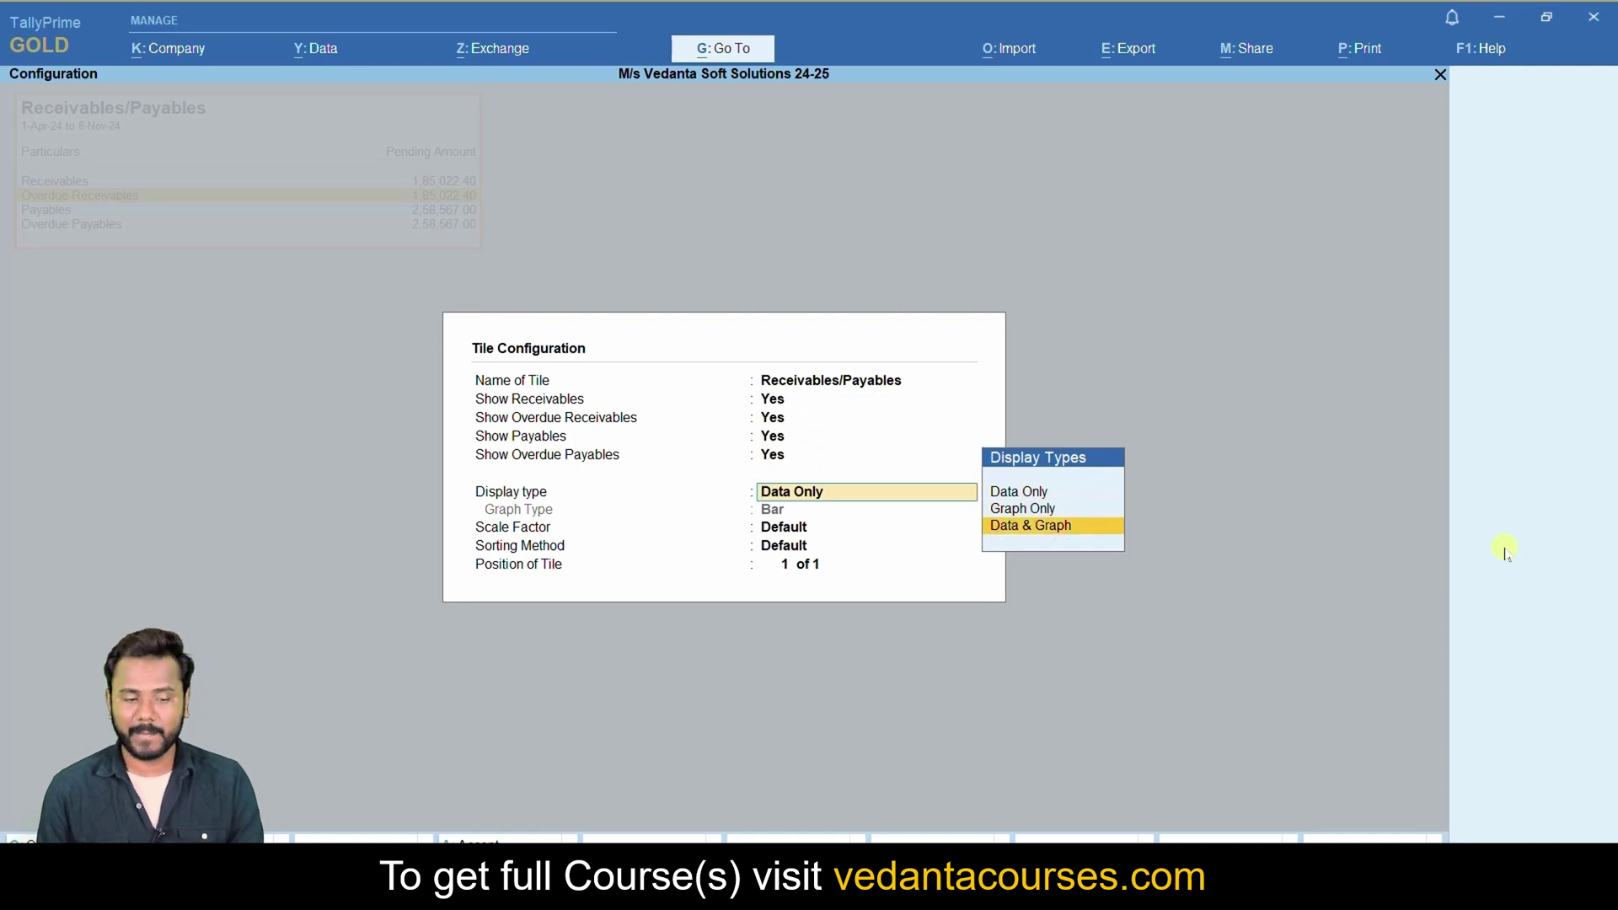
key("Return")
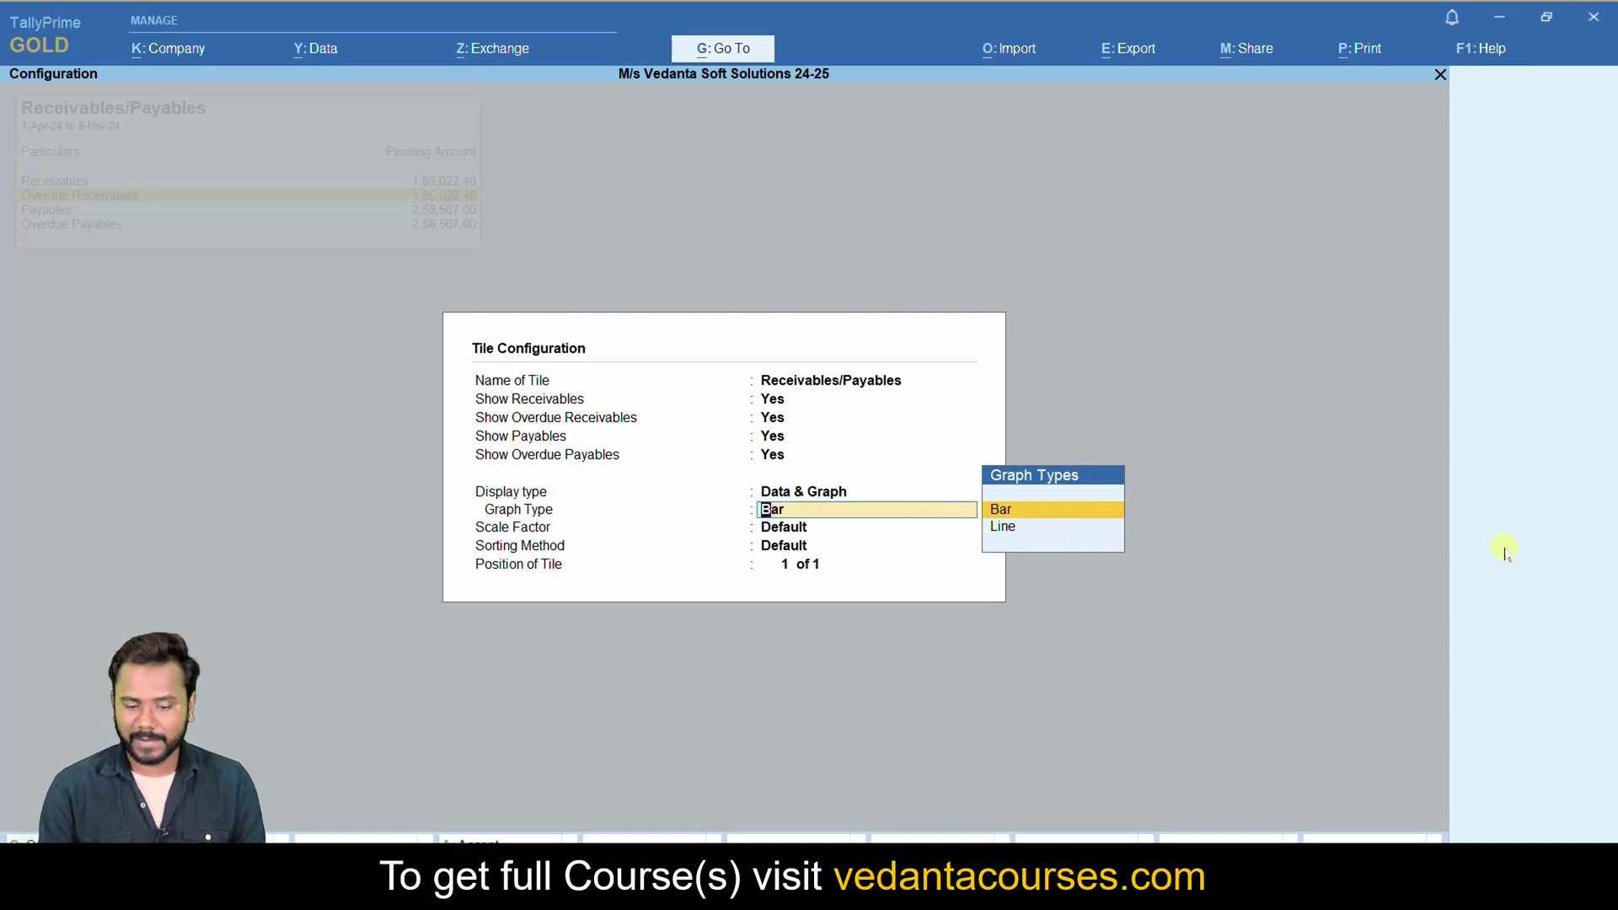
key("Return")
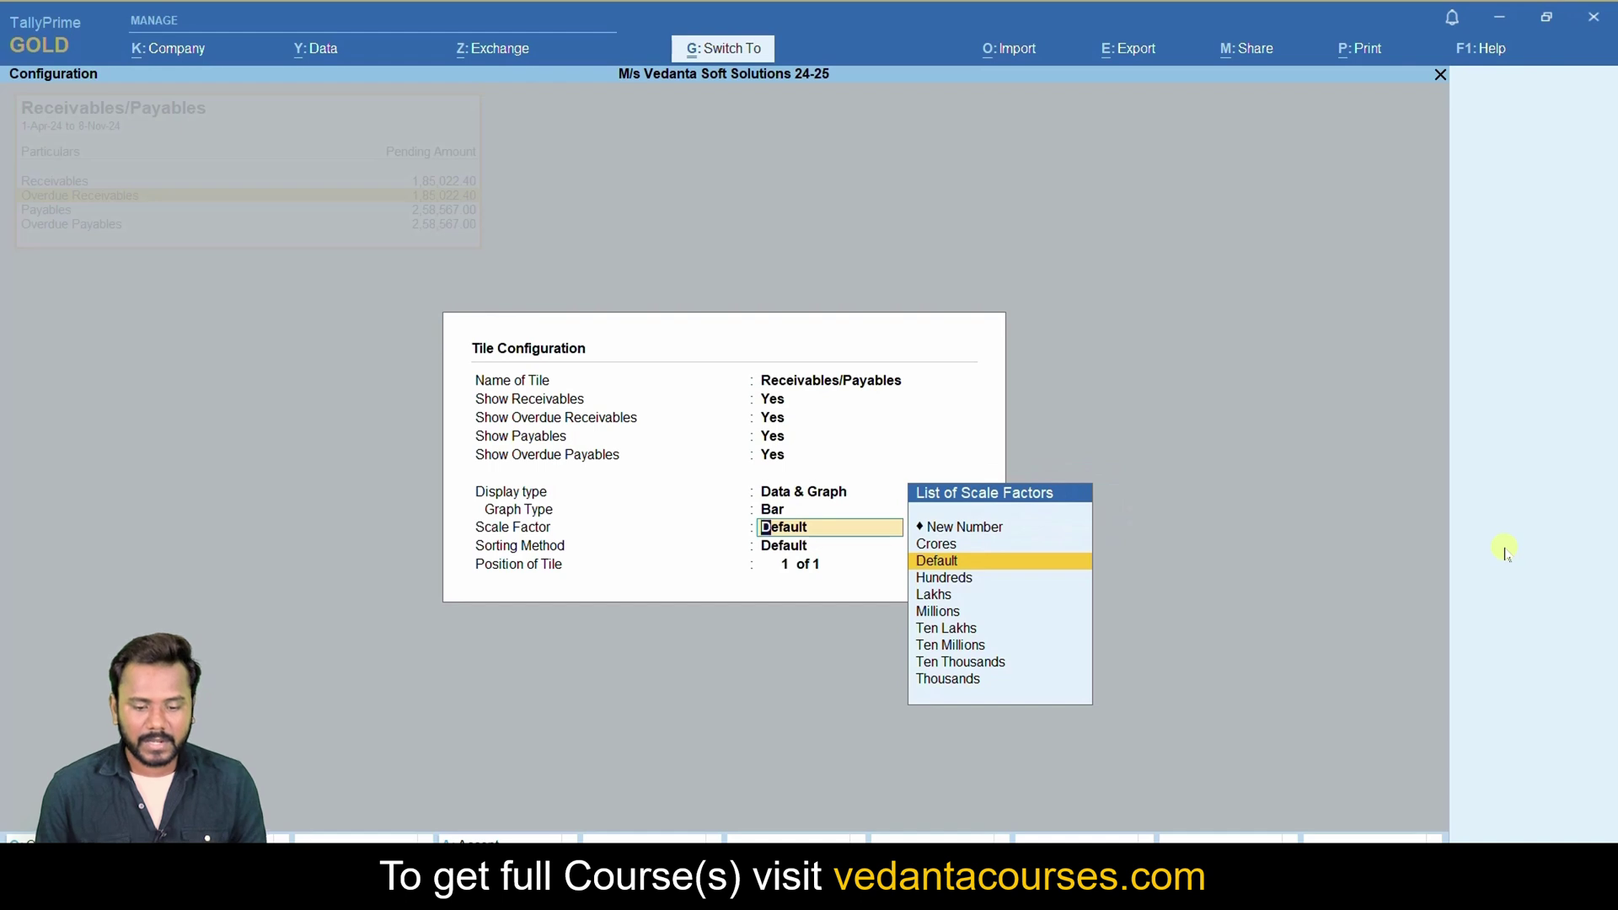
key("ctrl+a")
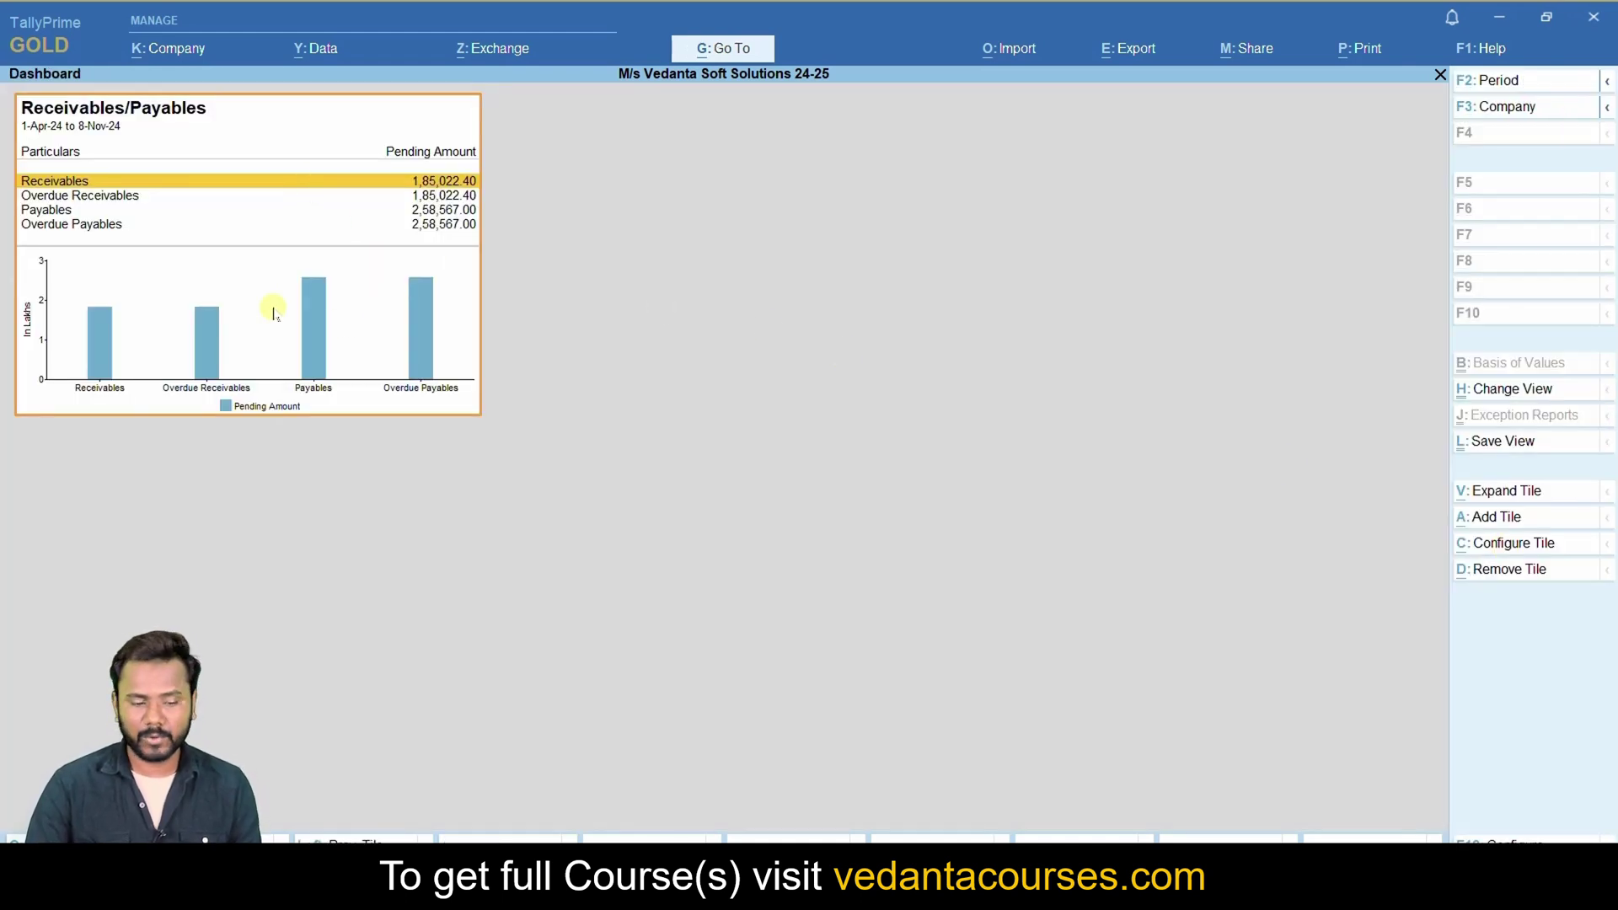
Change the Receivables/Payables tile's graph type from Bar to Line and save it.
left_click(1523, 546)
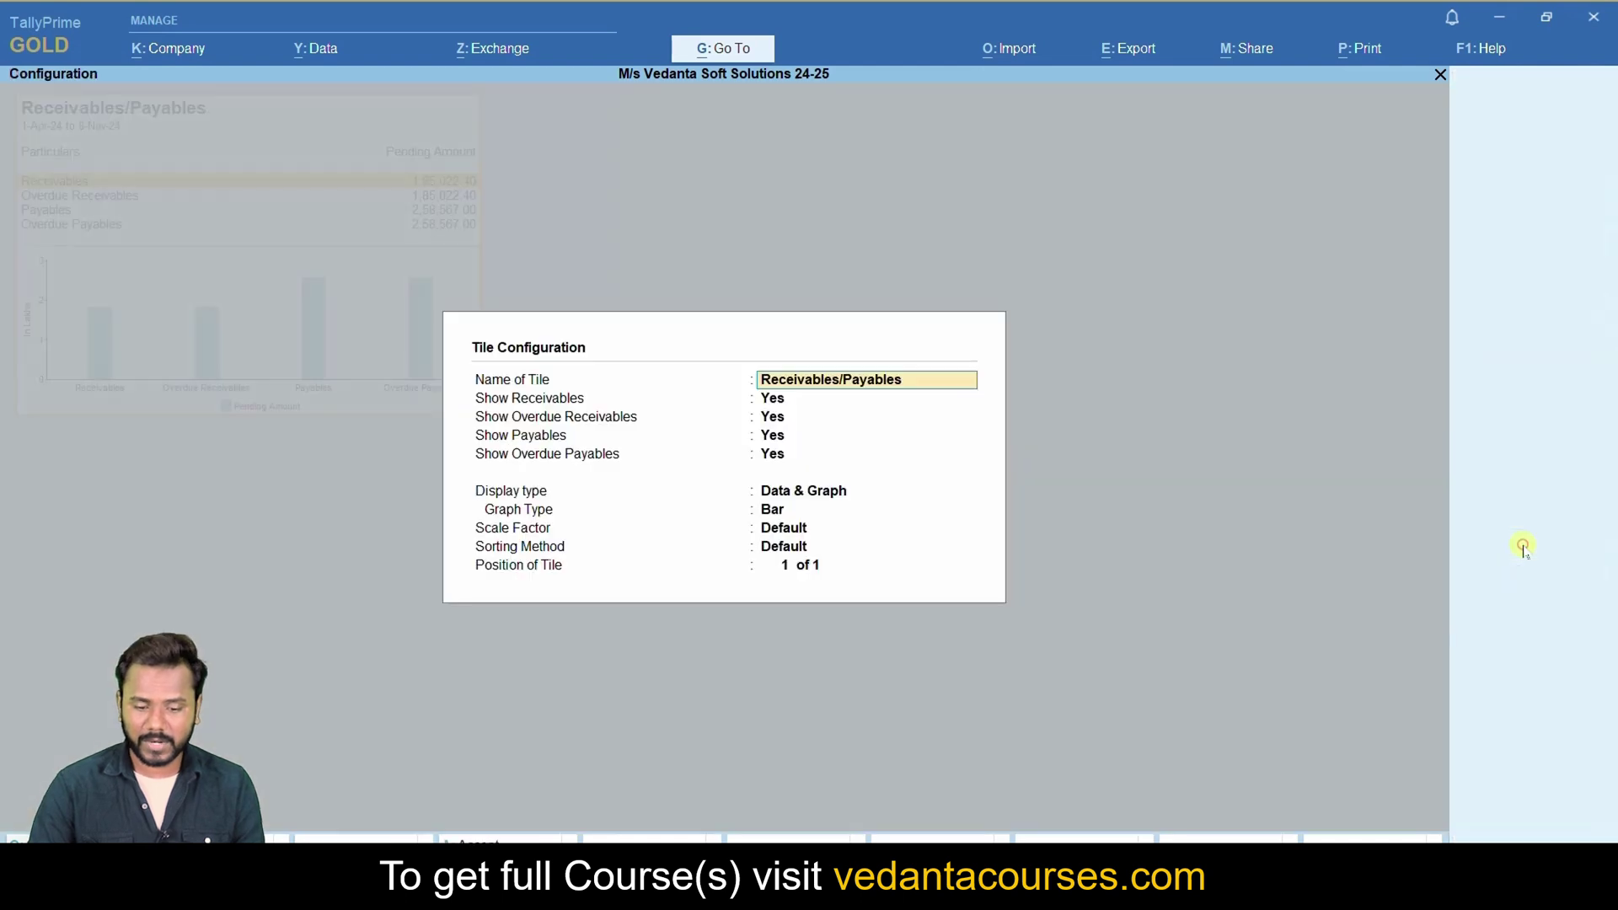
key("Return")
key("Return")
key("Return")
key("Return")
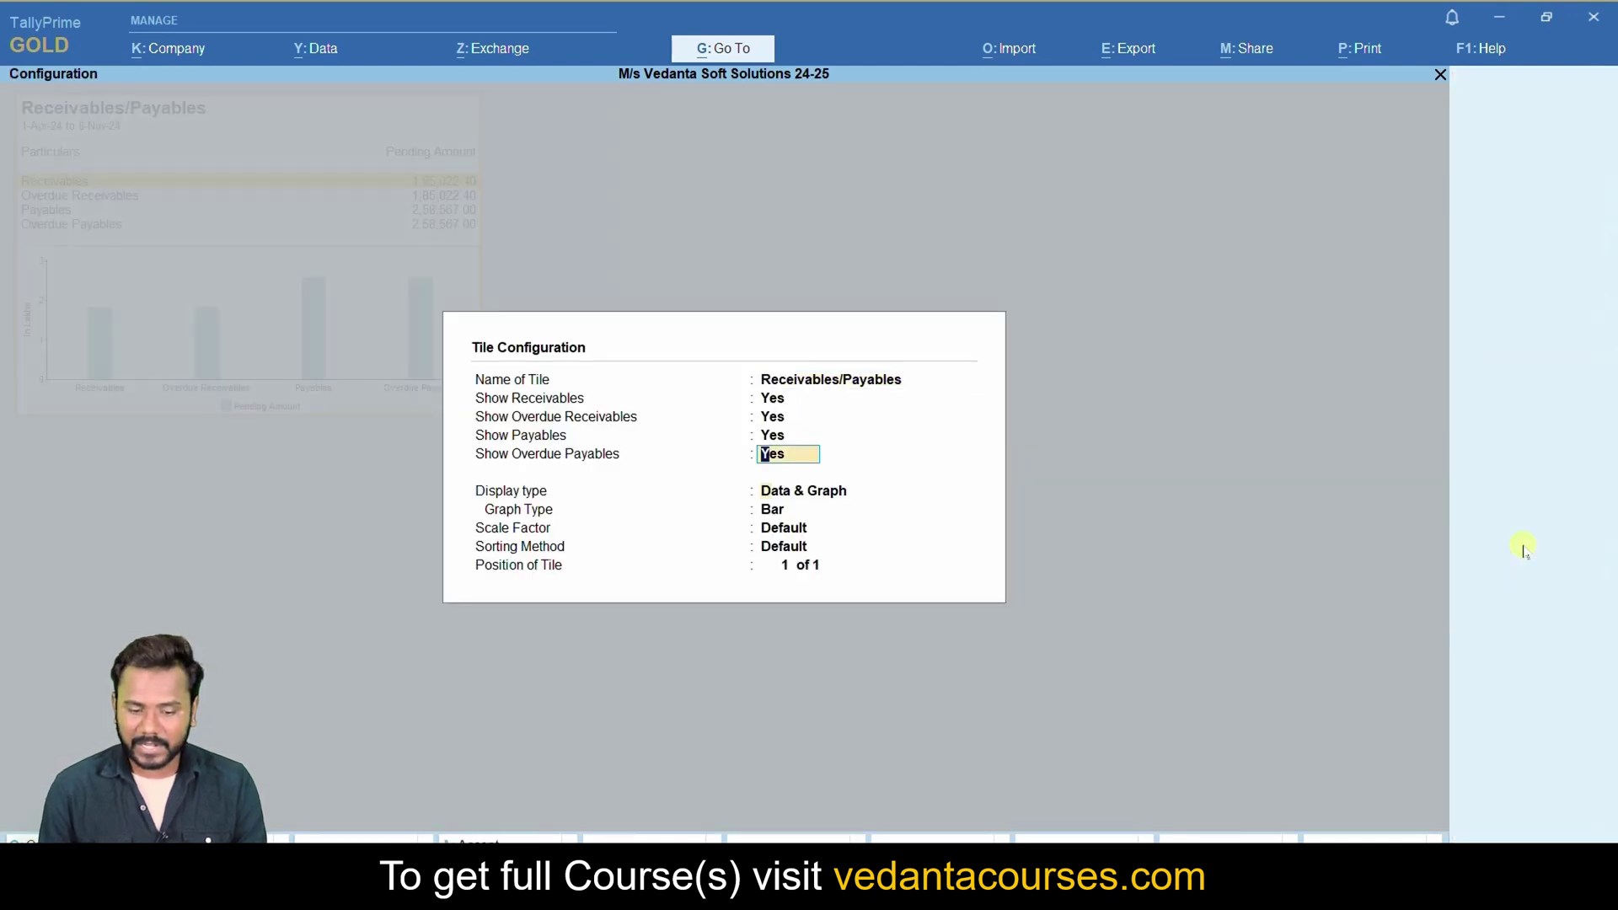
key("Return")
key("Return")
key("Down")
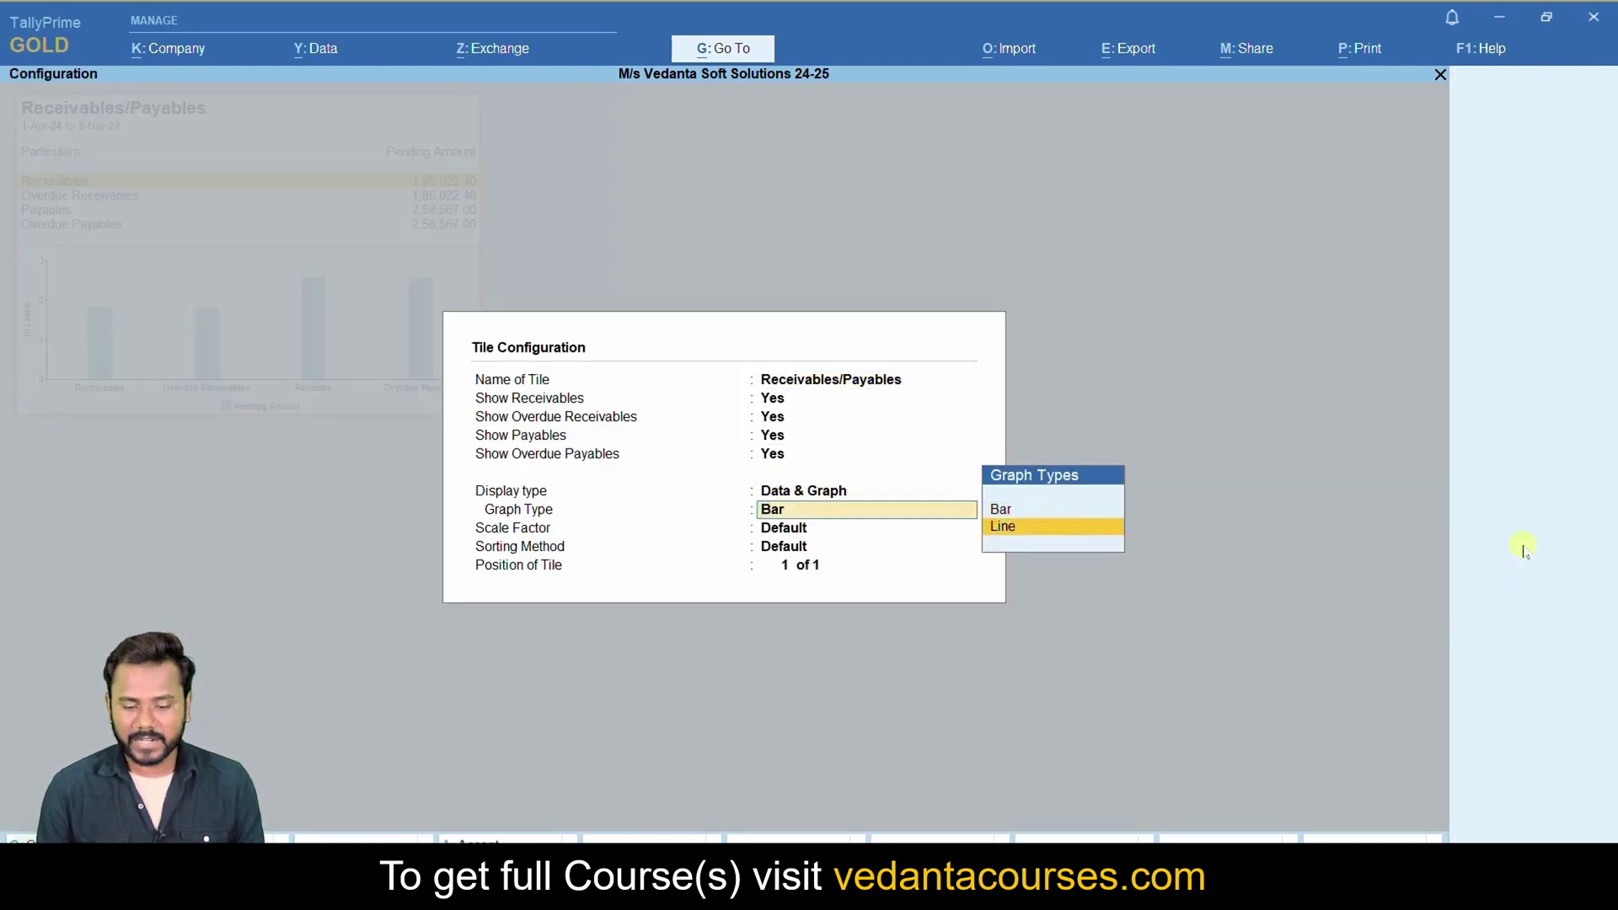
key("Return")
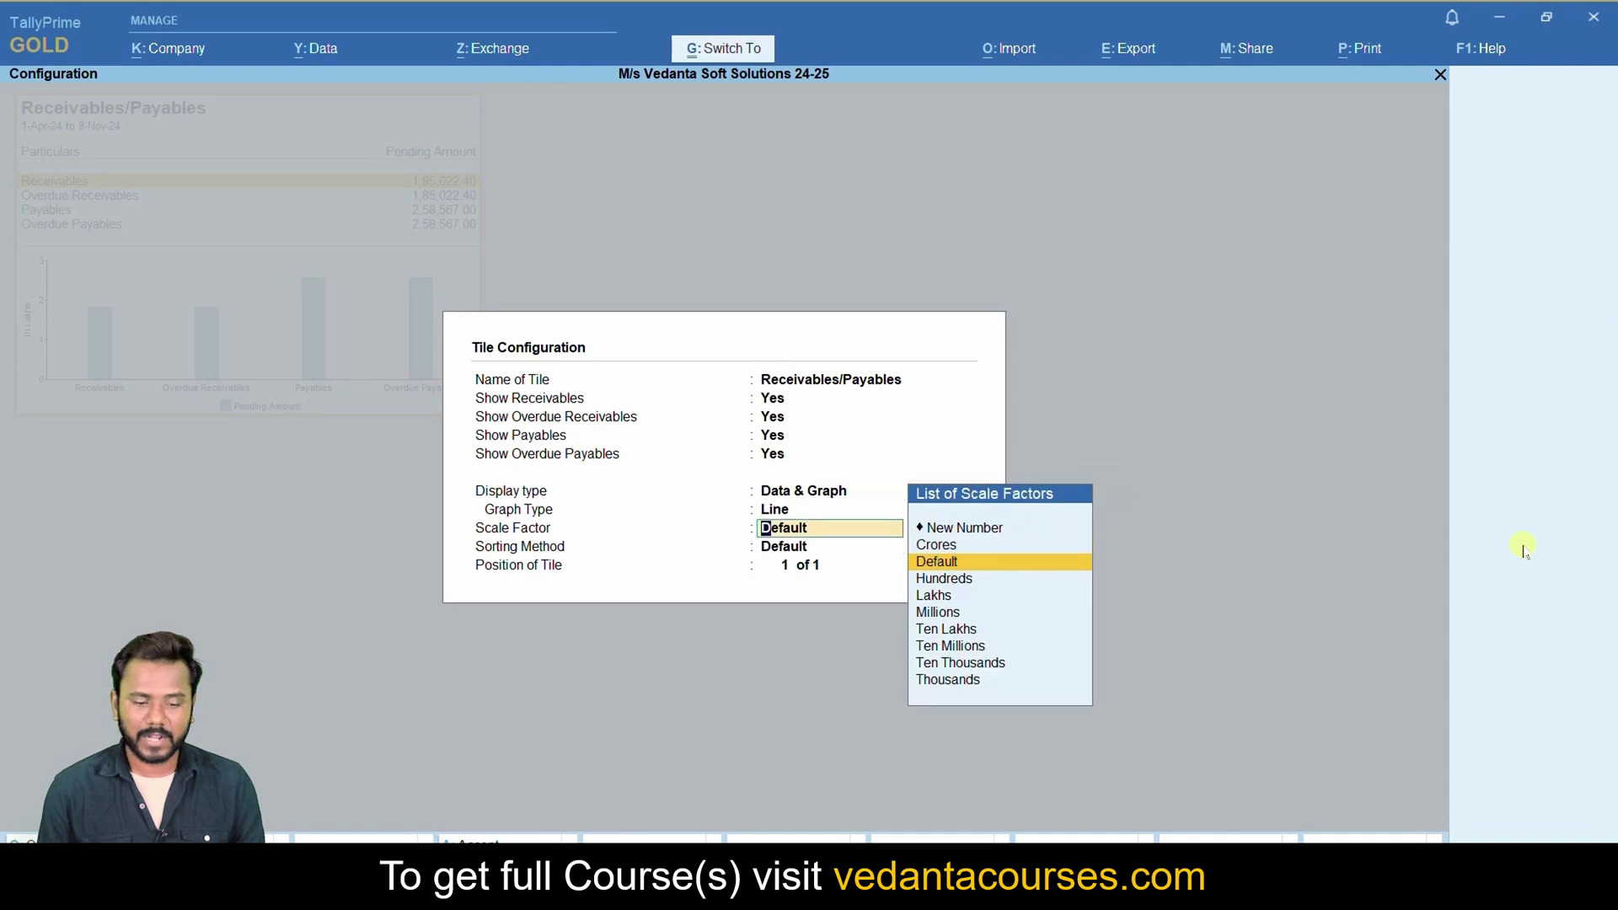
key("ctrl+a")
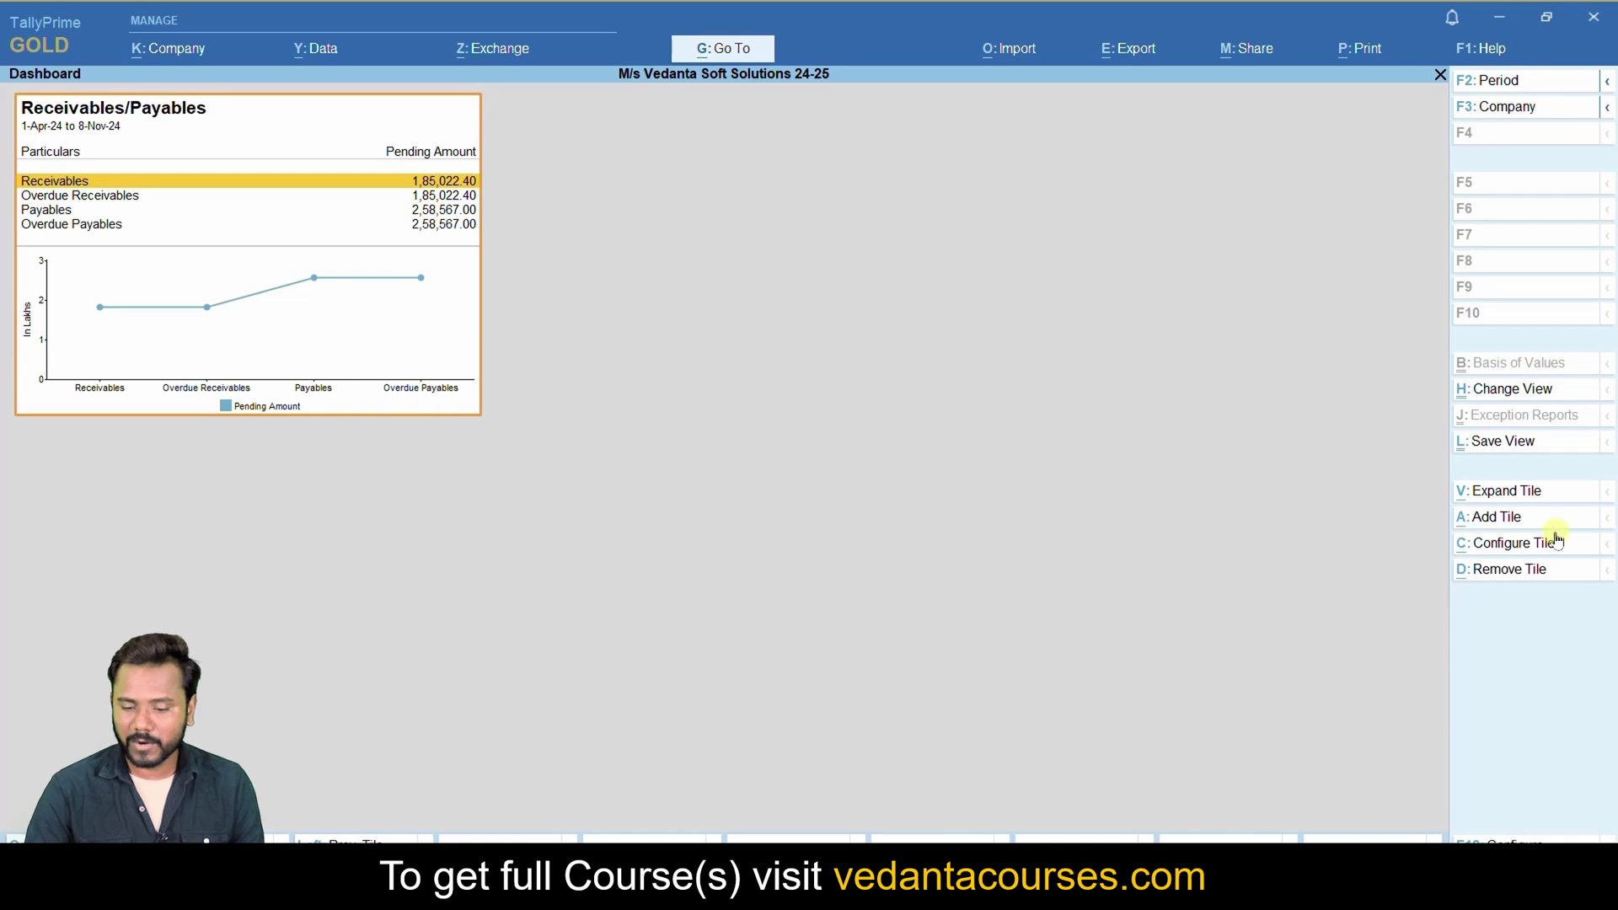
left_click(1497, 517)
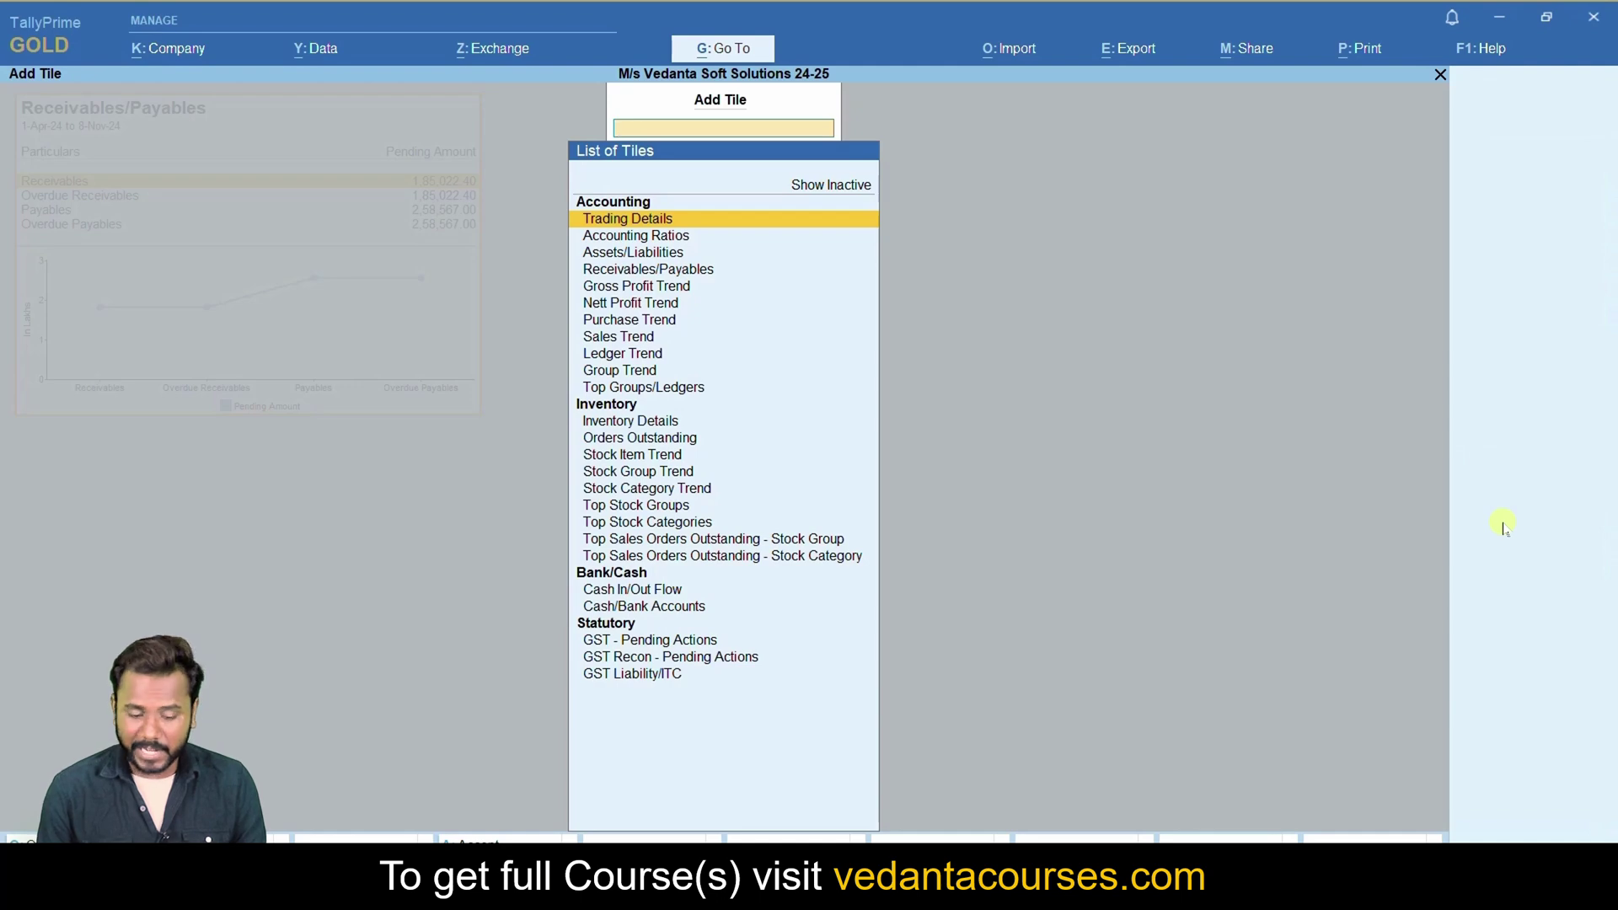
Add the Inventory Details tile by searching 'IN' and view it expanded.
key("Down")
key("Down")
key("Down")
key("Down")
key("Down")
key("Down")
key("Down")
key("Down")
key("Down")
key("Down")
type("IN")
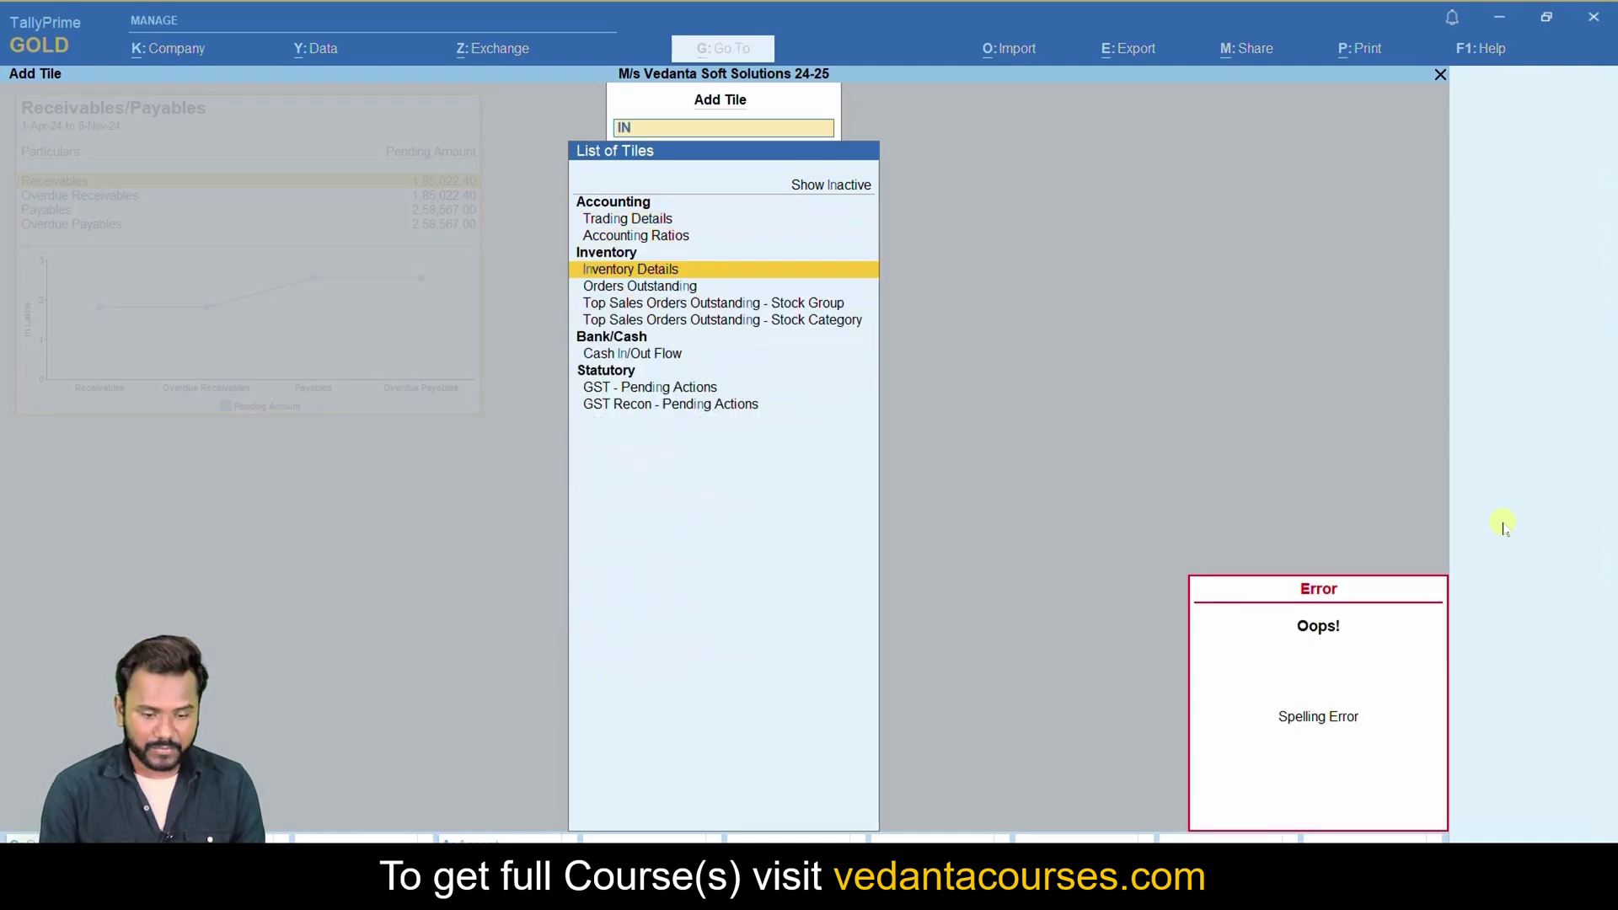
key("Return")
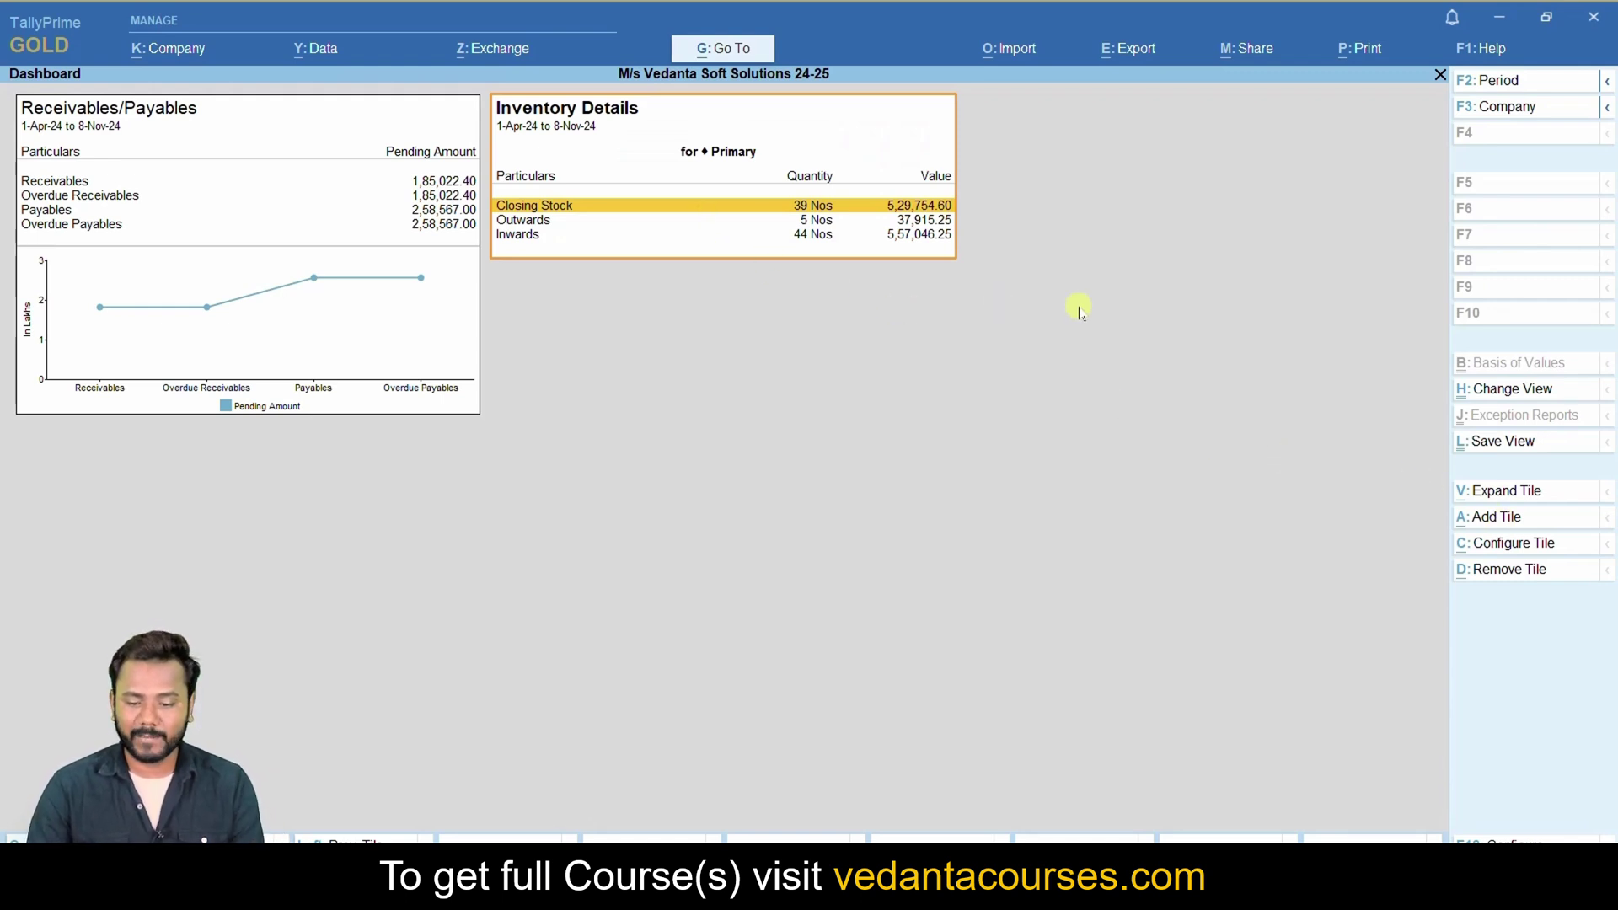
left_click(1509, 492)
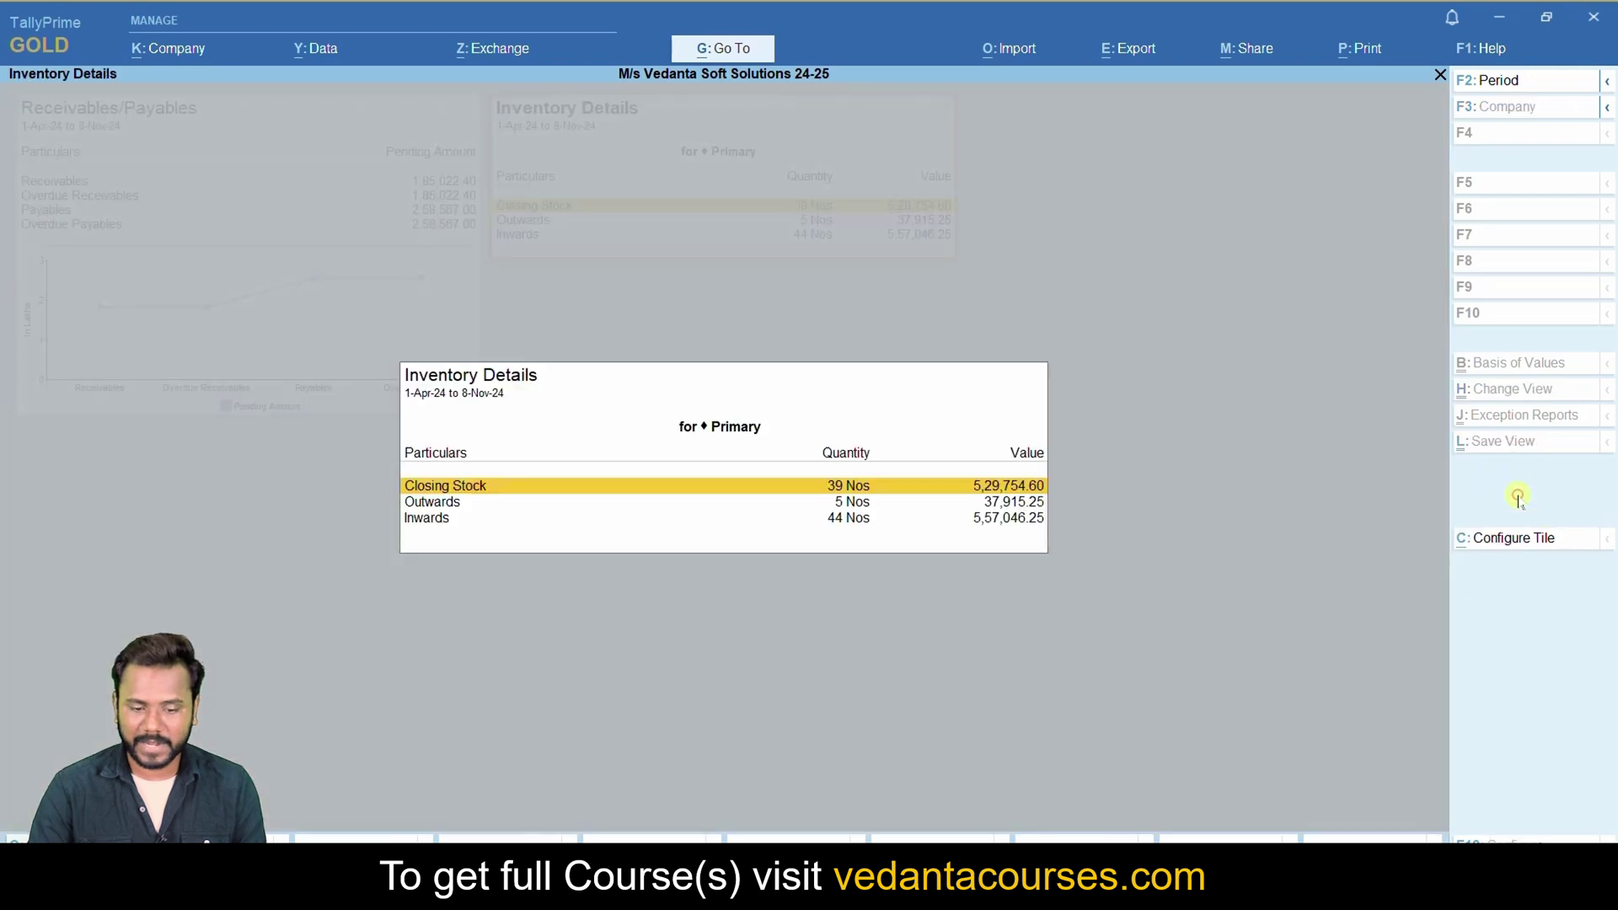
key("Escape")
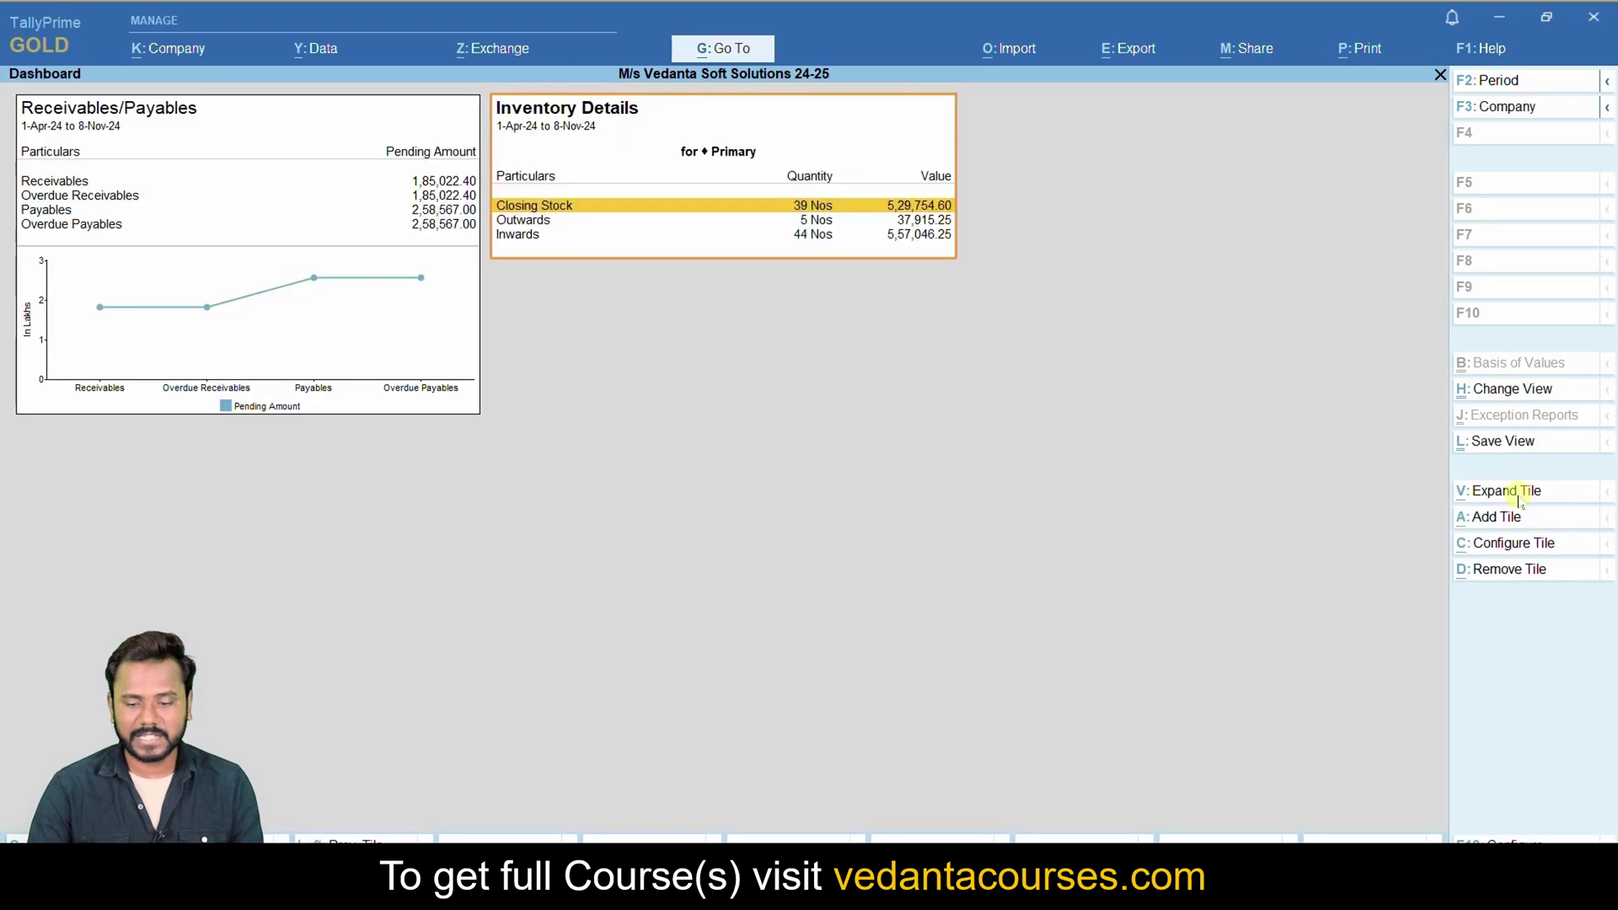
Review the Inventory Details tile settings and close them without changes.
left_click(1516, 546)
key("Return")
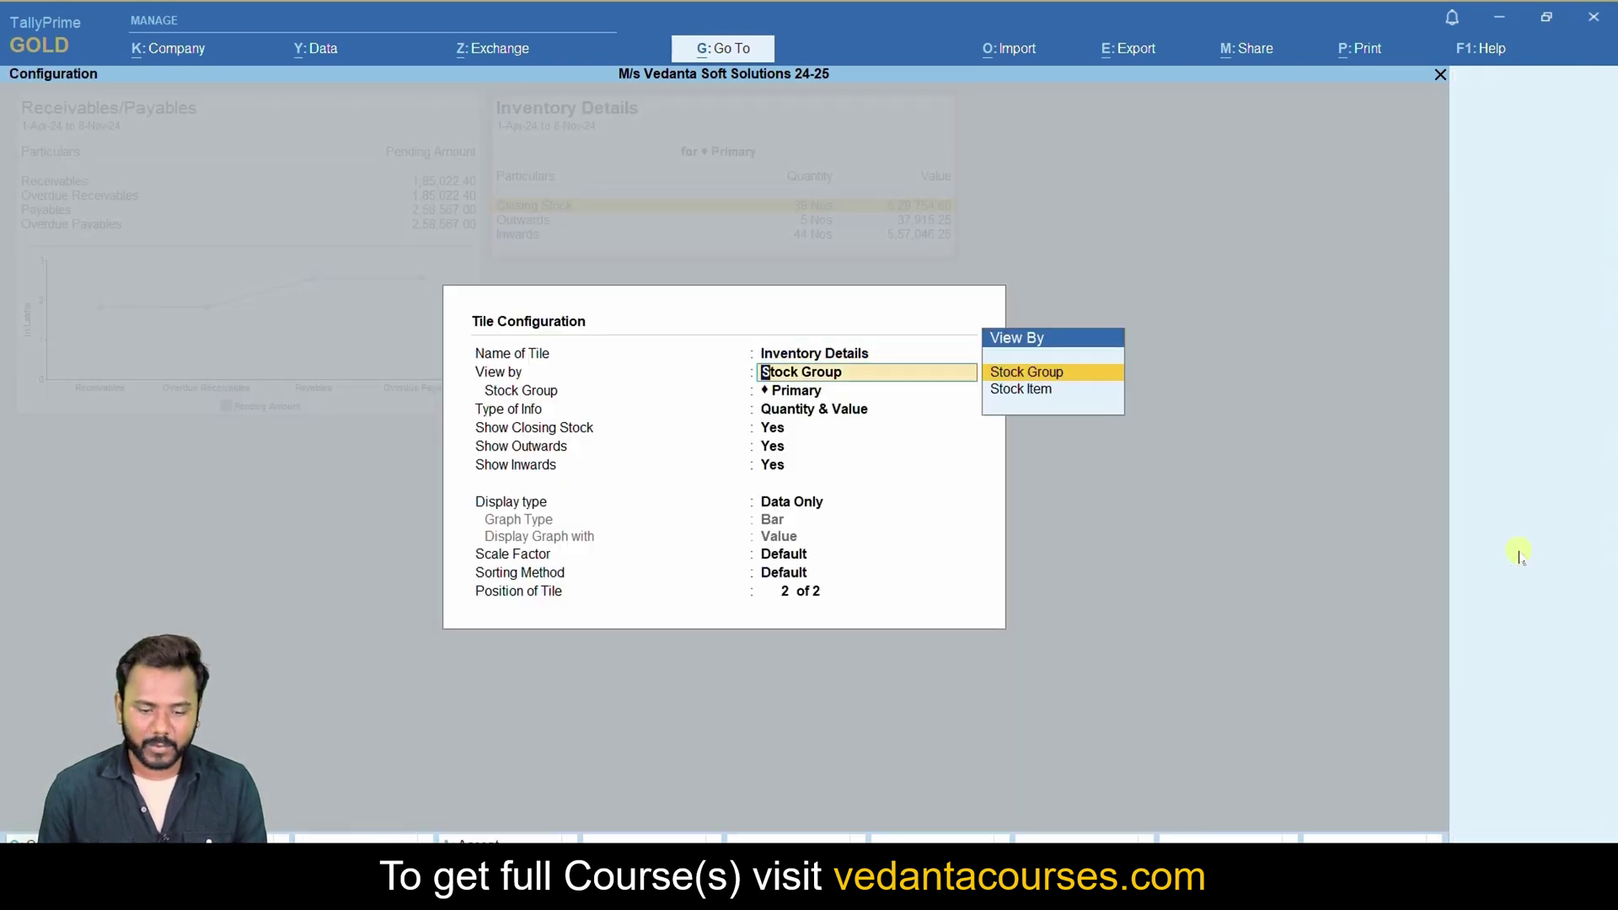
key("Return")
key("Return")
key("Up")
key("Up")
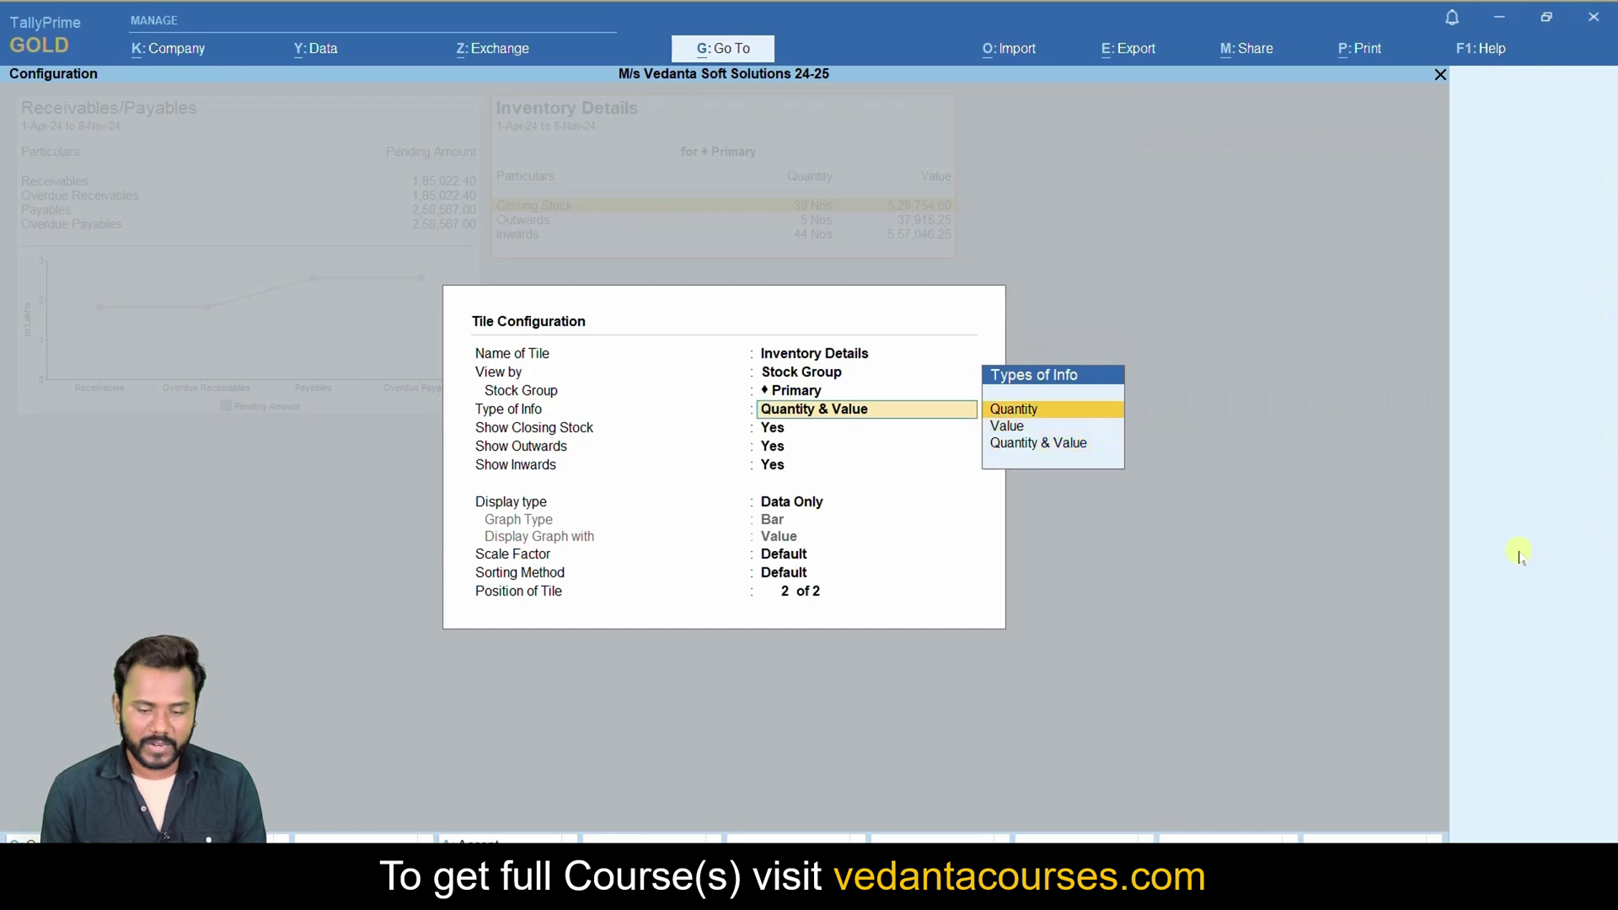
key("Down")
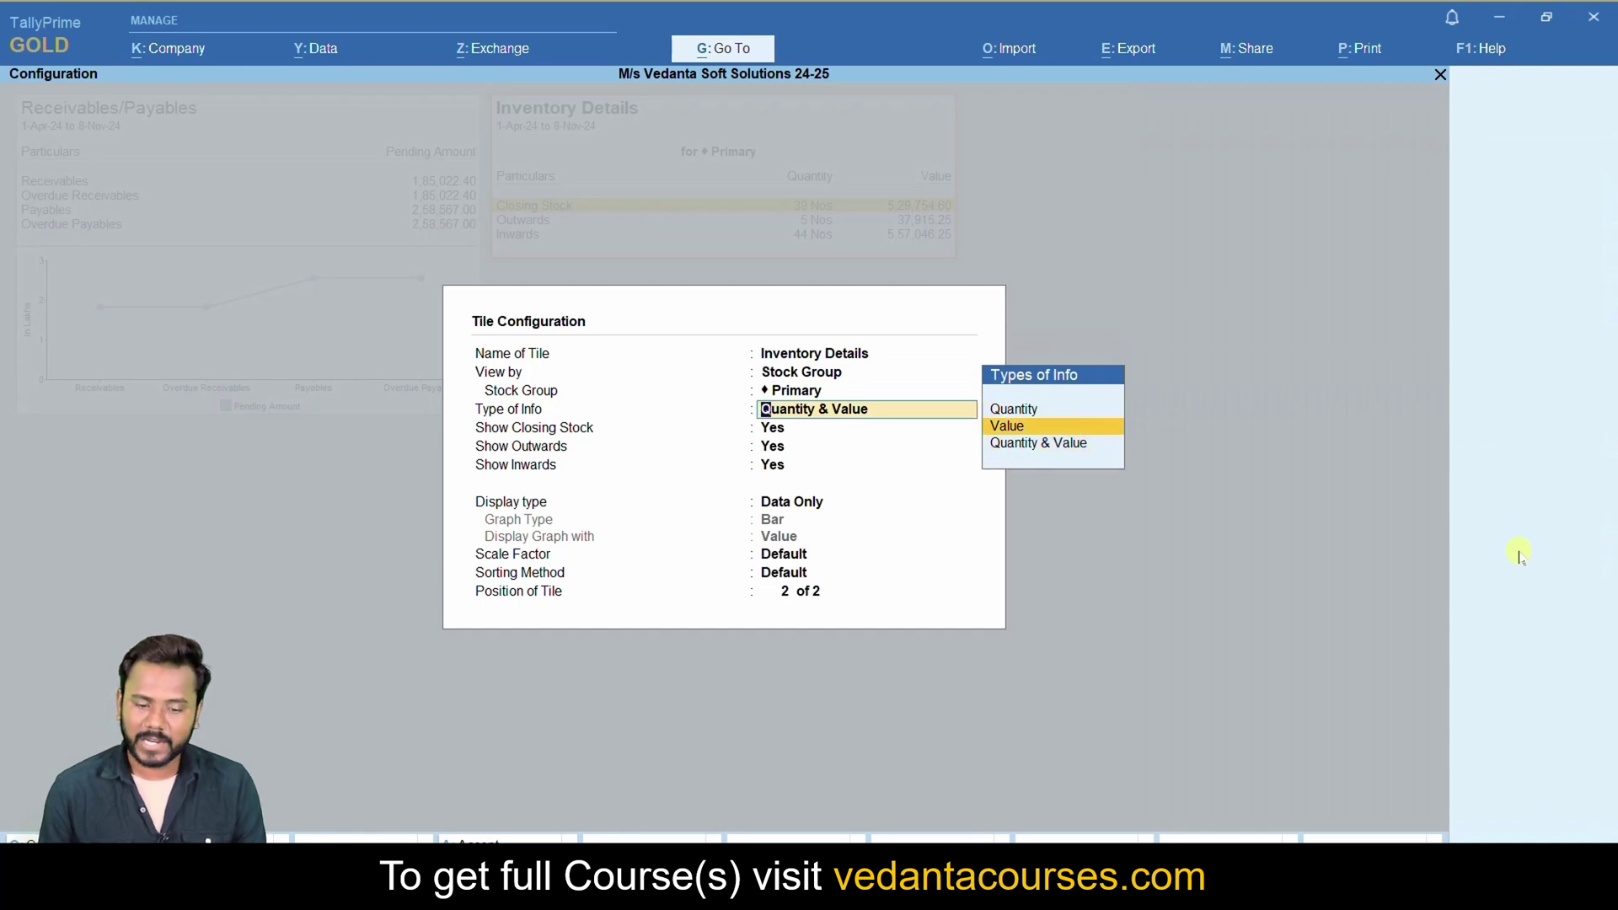
key("BackSpace")
key("Escape")
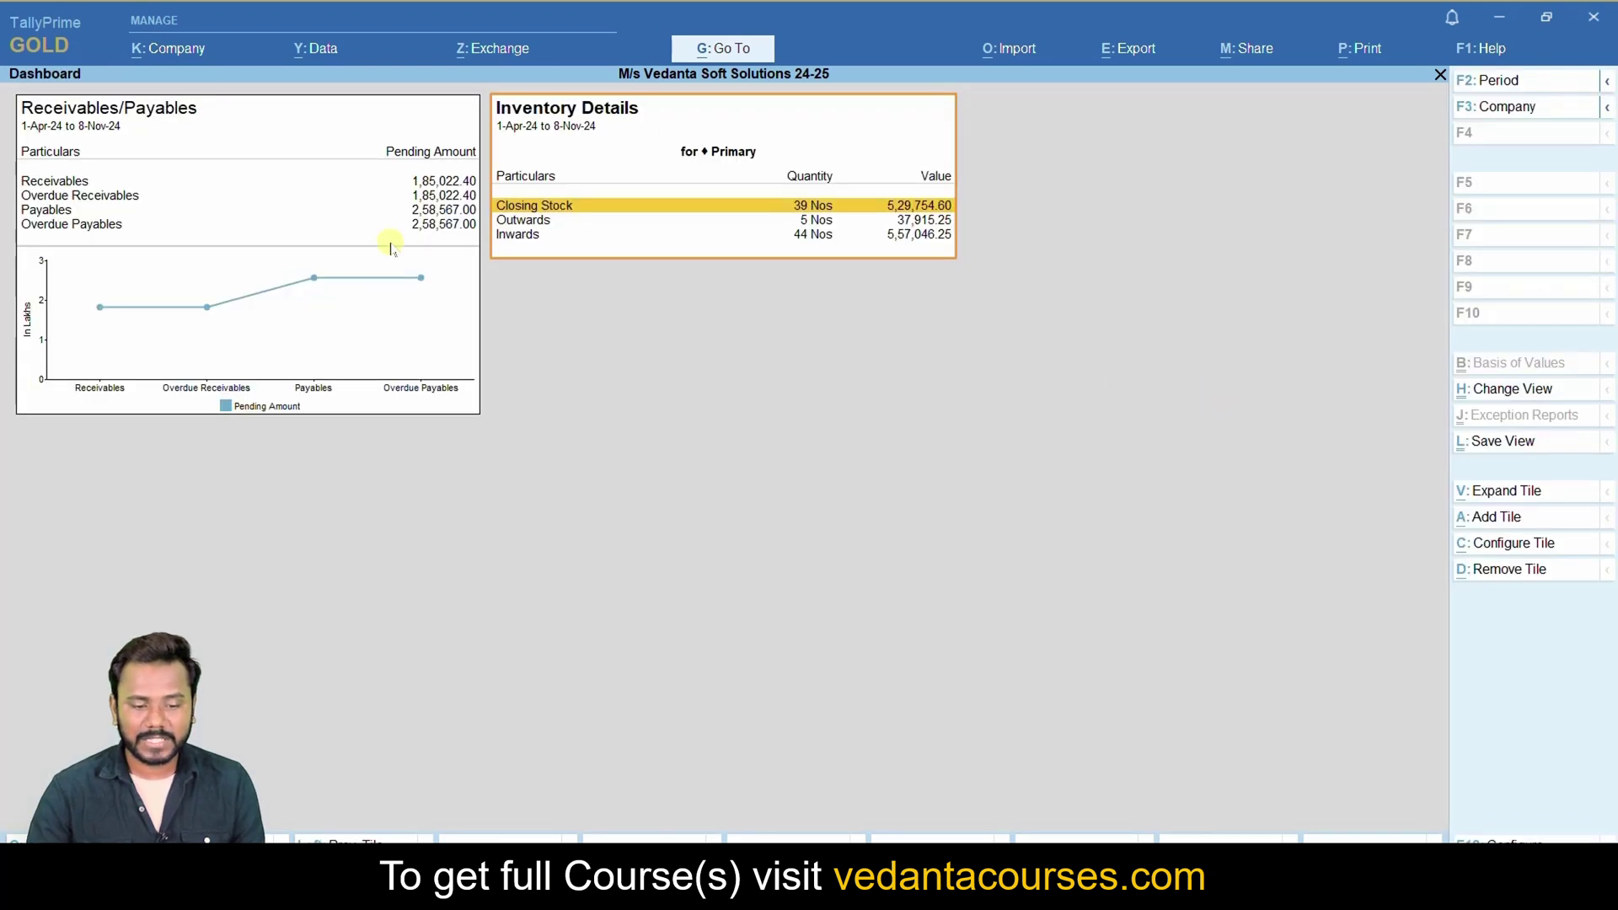
Check the Receivables/Payables tile settings unchanged, then bring up the Inventory Details tile configuration.
left_click(300, 242)
left_click(1513, 543)
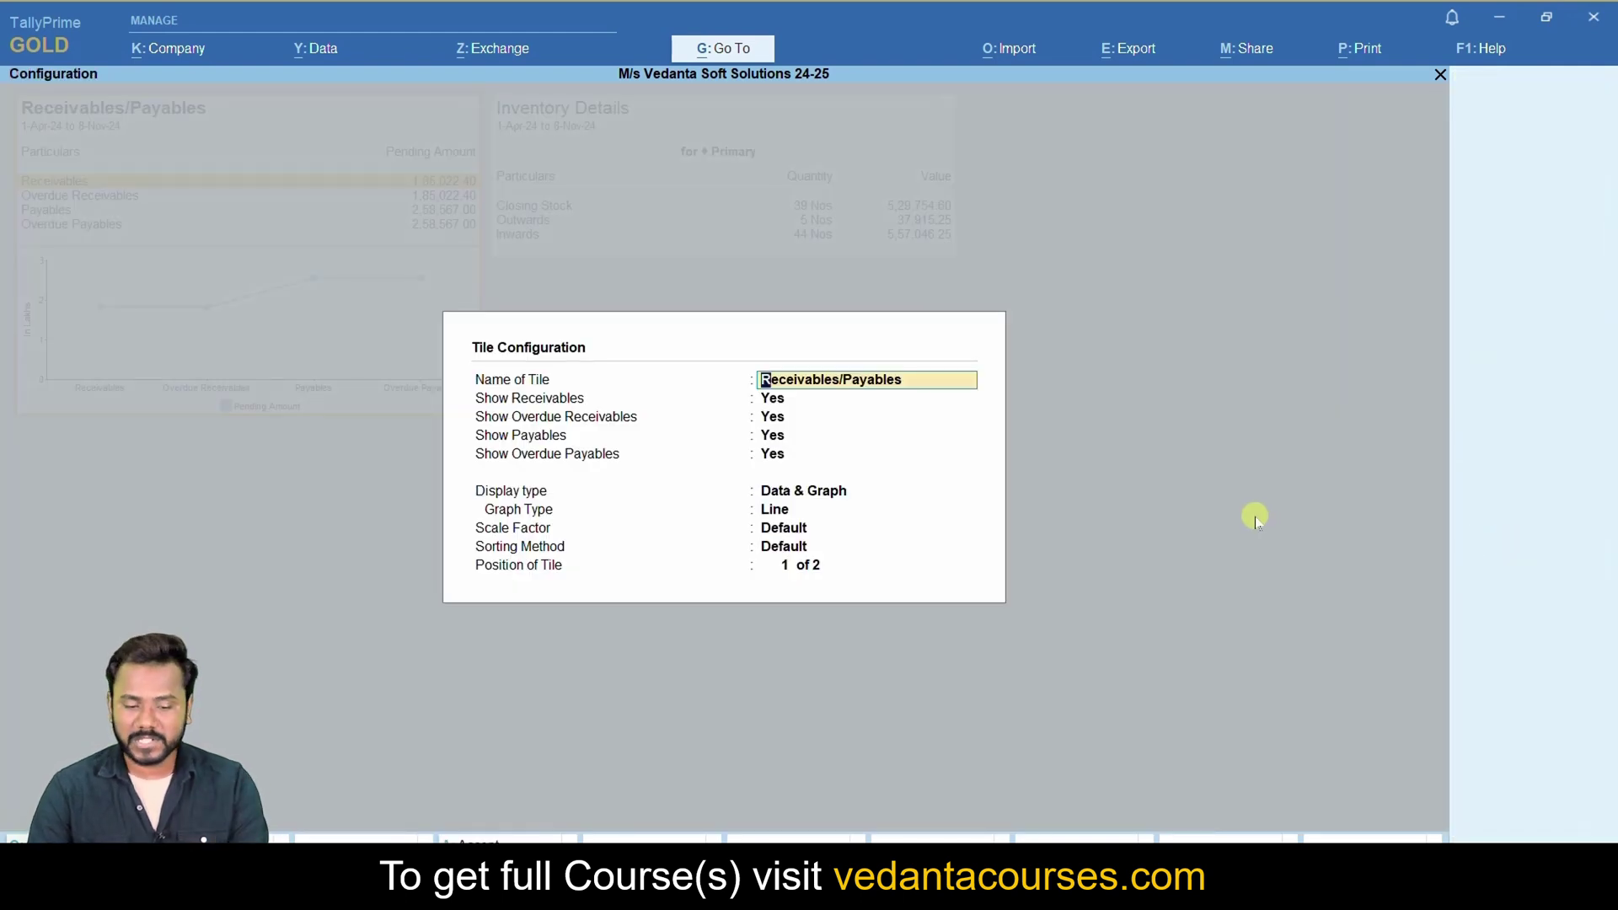
key("Escape")
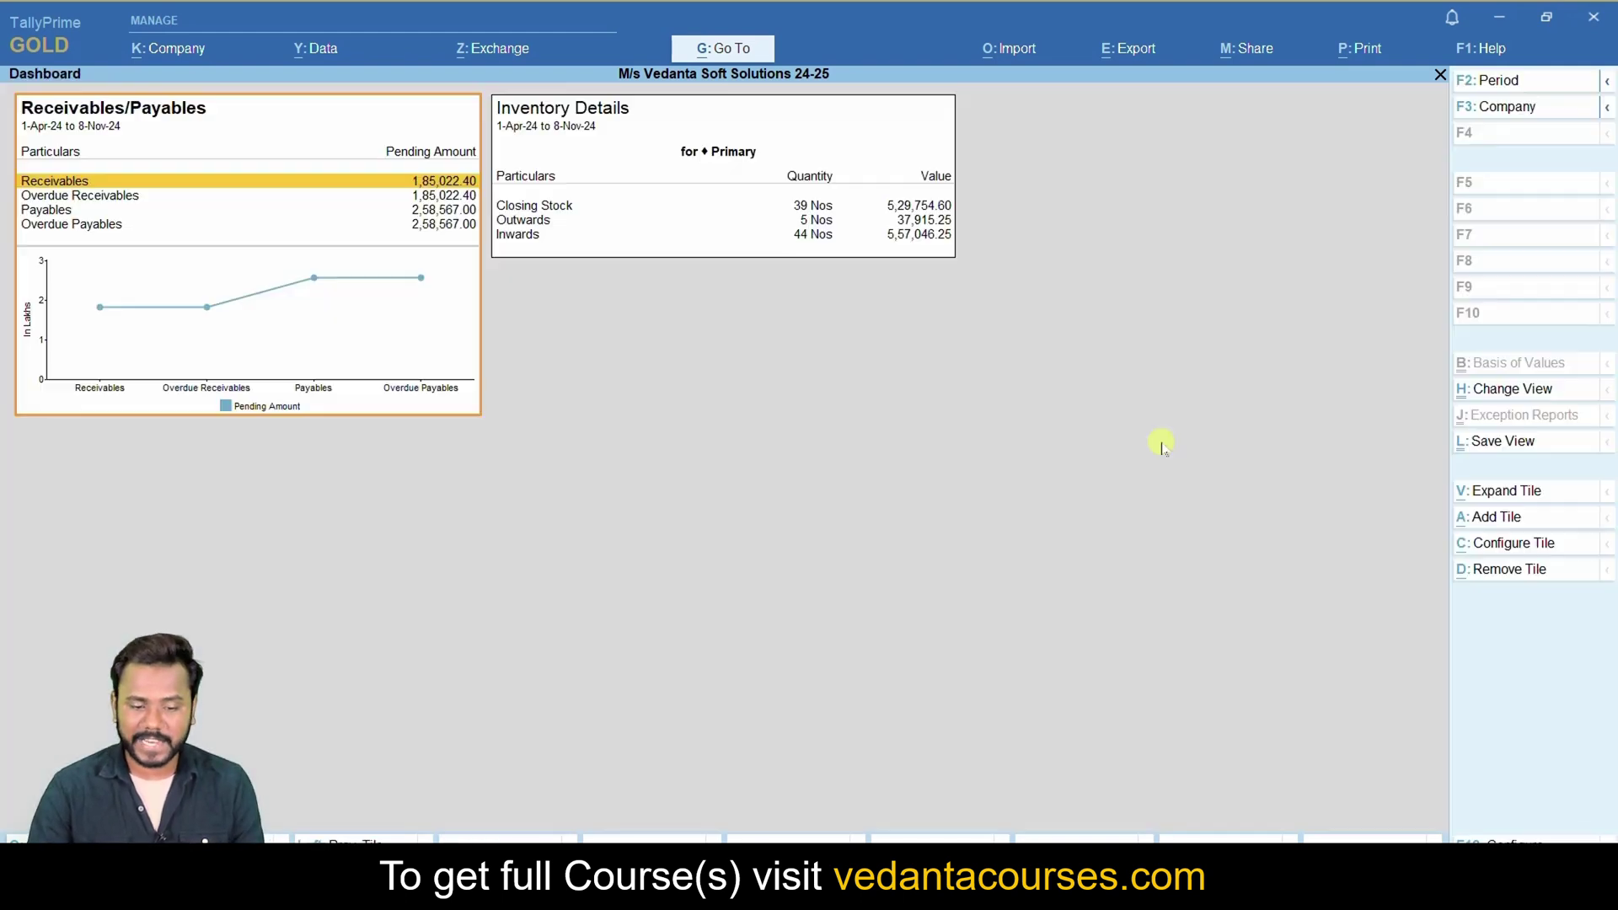
left_click(791, 221)
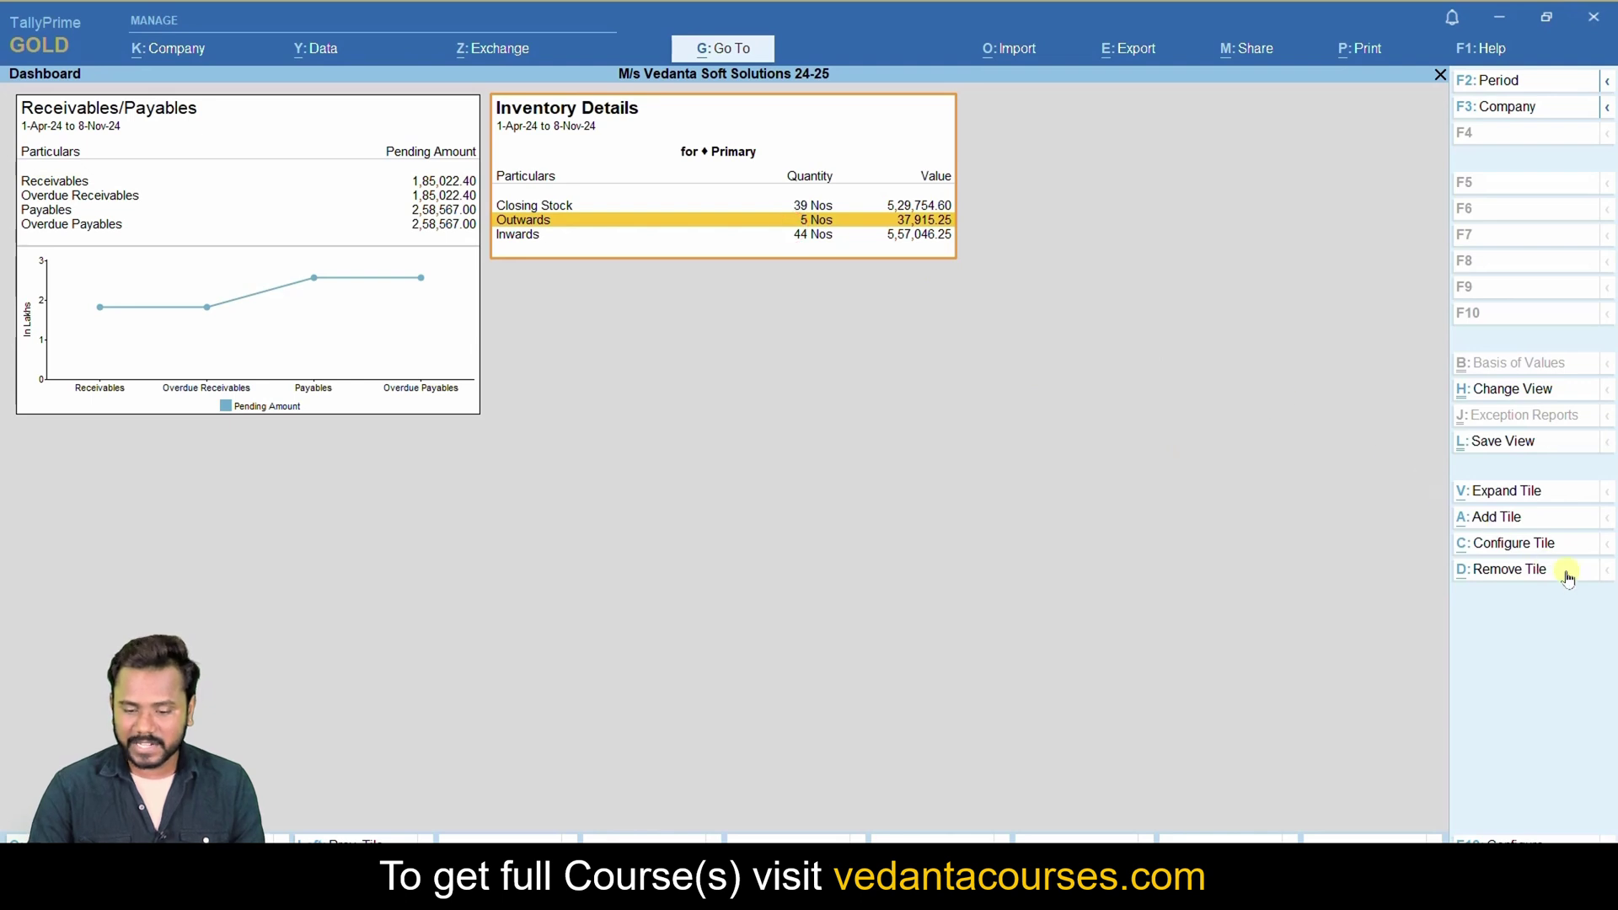
left_click(1545, 550)
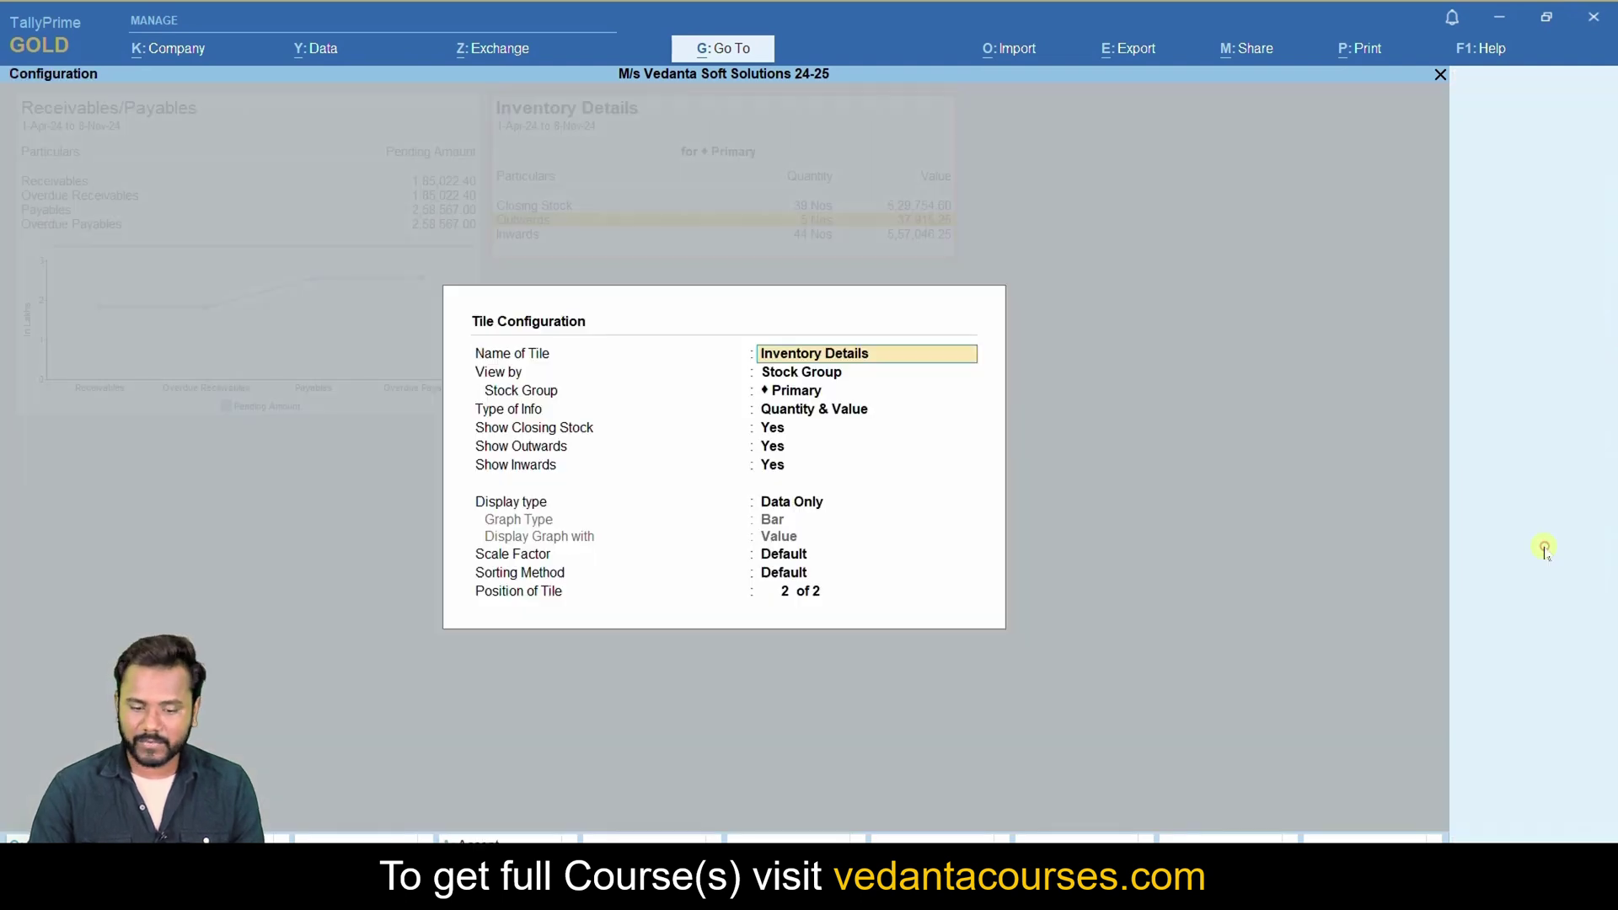
View the Inventory Details tile by stock item TallyPrime-Silver.
key("Return")
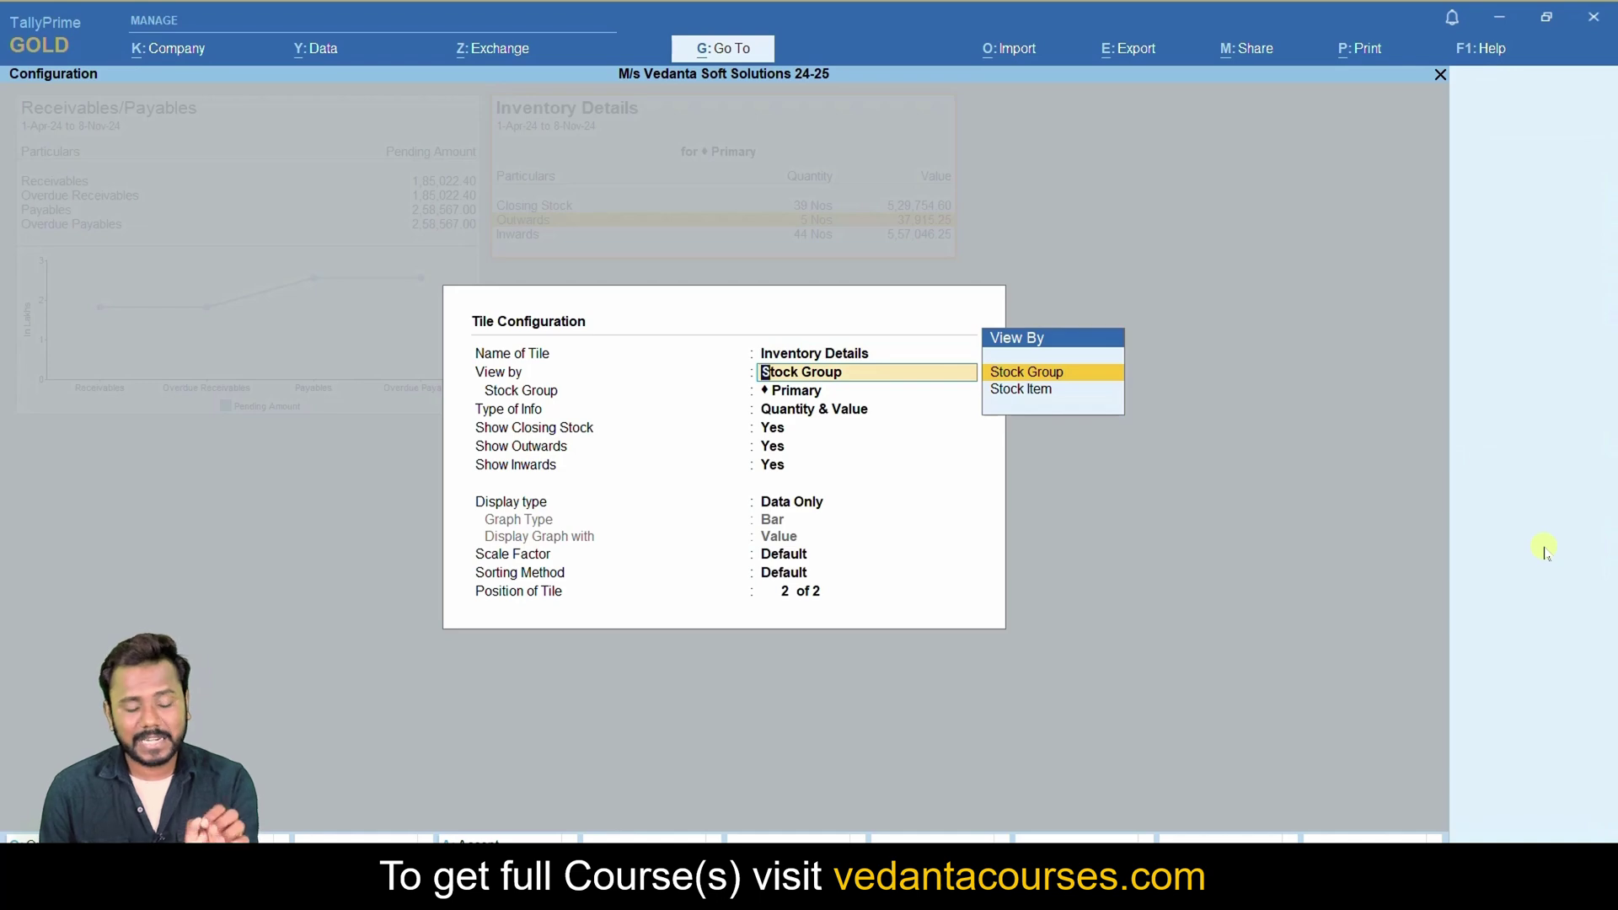
key("Return")
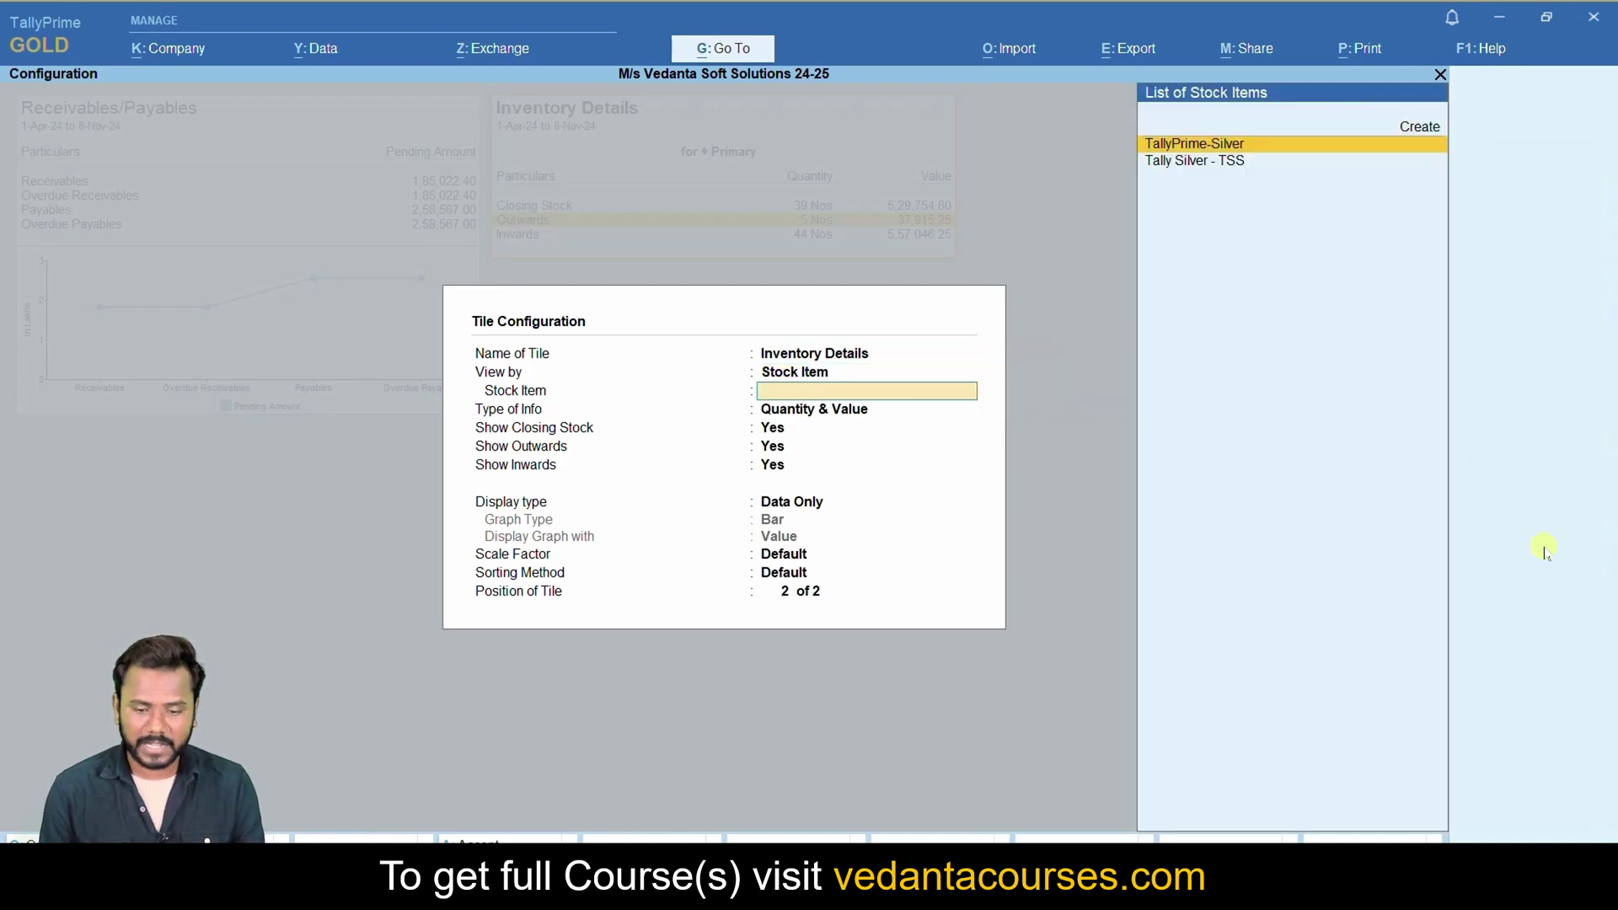
key("Return")
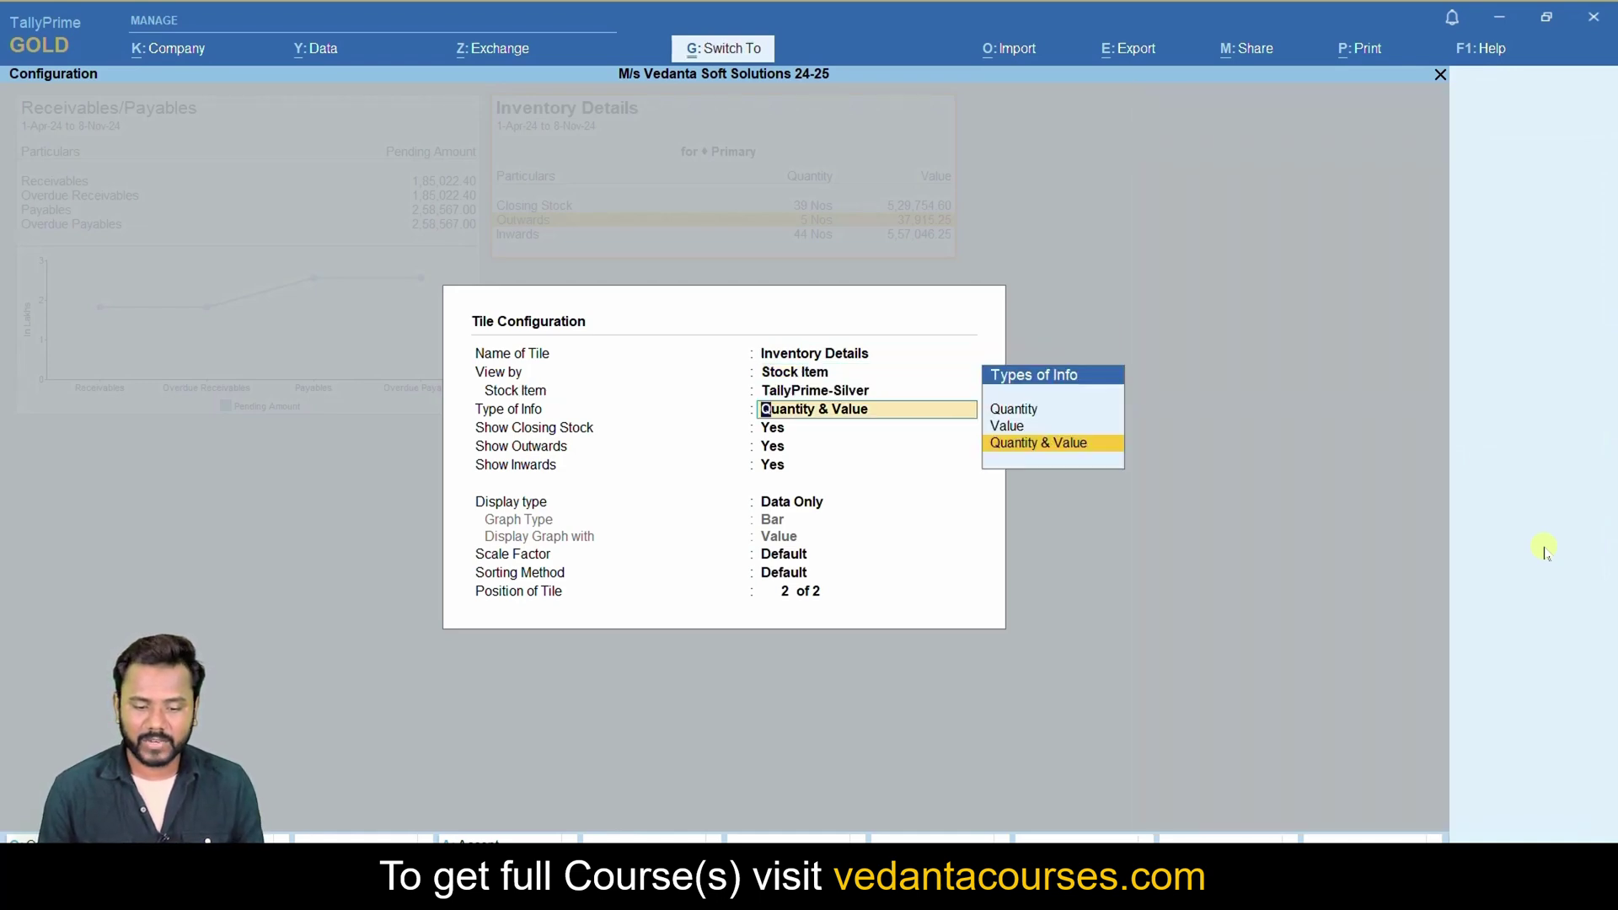
key("ctrl+a")
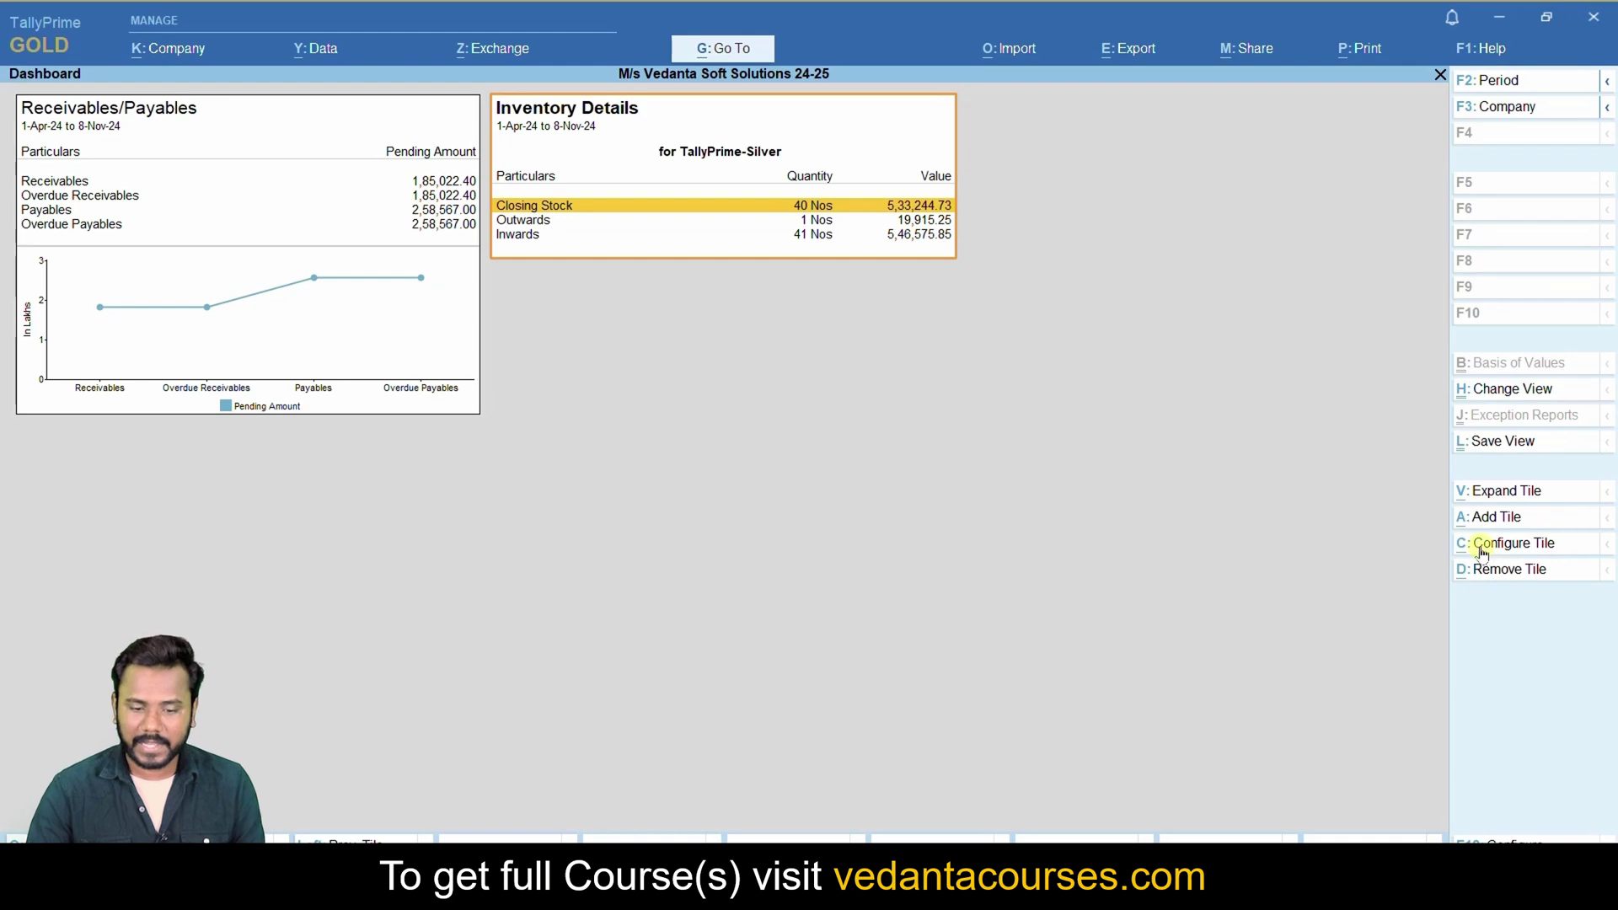
Set the Inventory Details tile to Data & Graph with a Line graph of Value.
left_click(1514, 546)
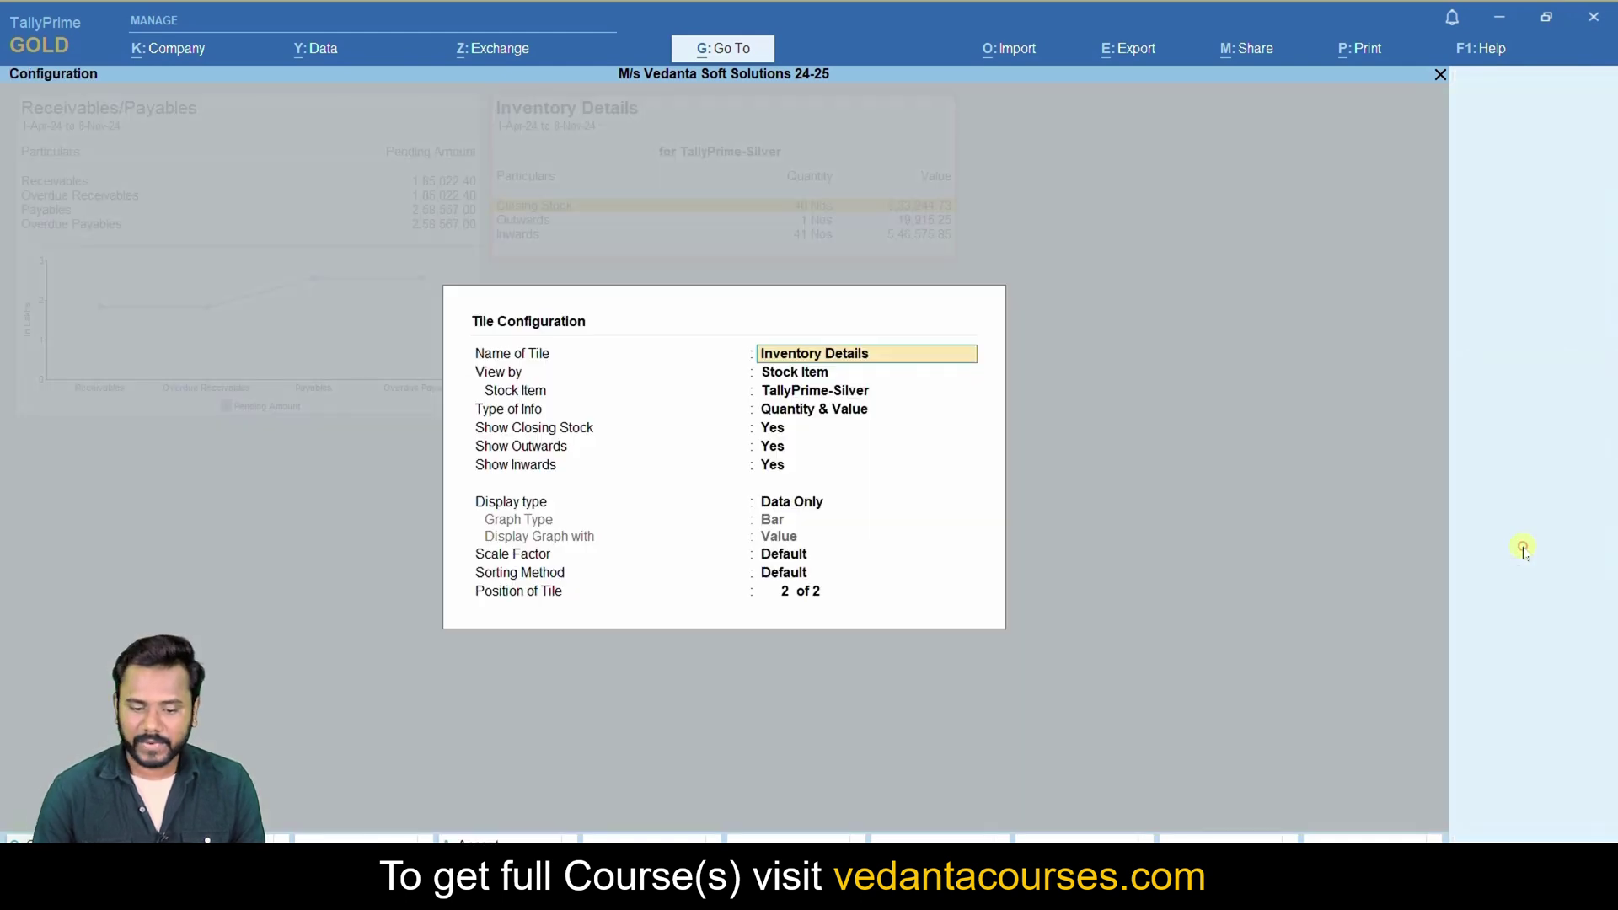
key("Return")
key("Return")
key("Return")
key("Return")
key("Return")
key("Return")
key("Return")
key("Down")
key("Down")
key("Return")
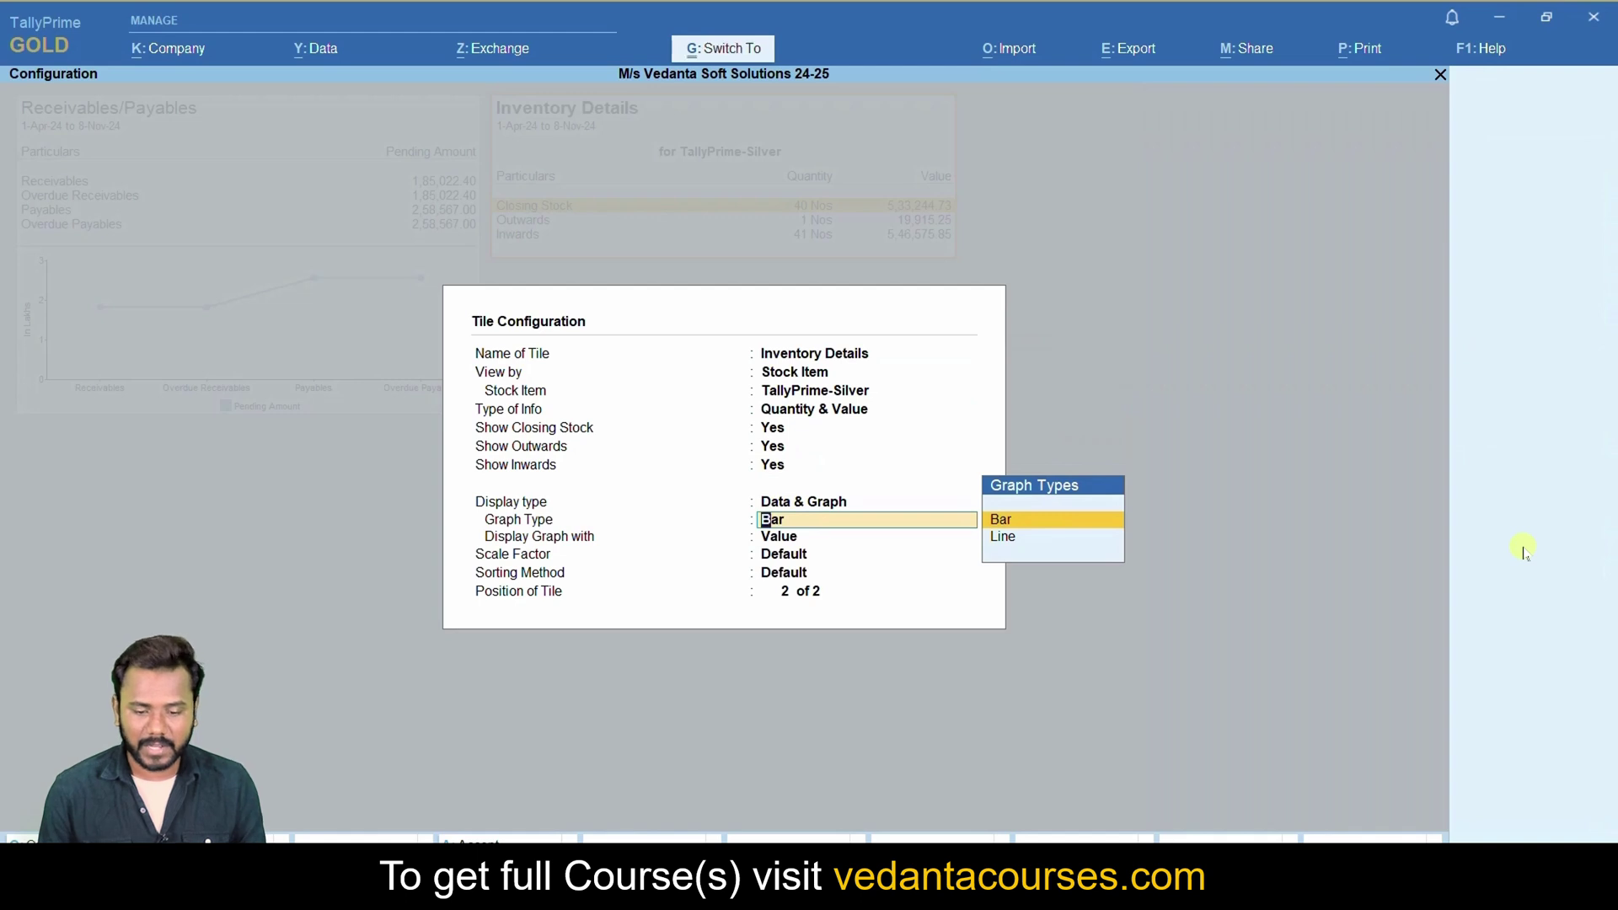
key("Down")
key("Return")
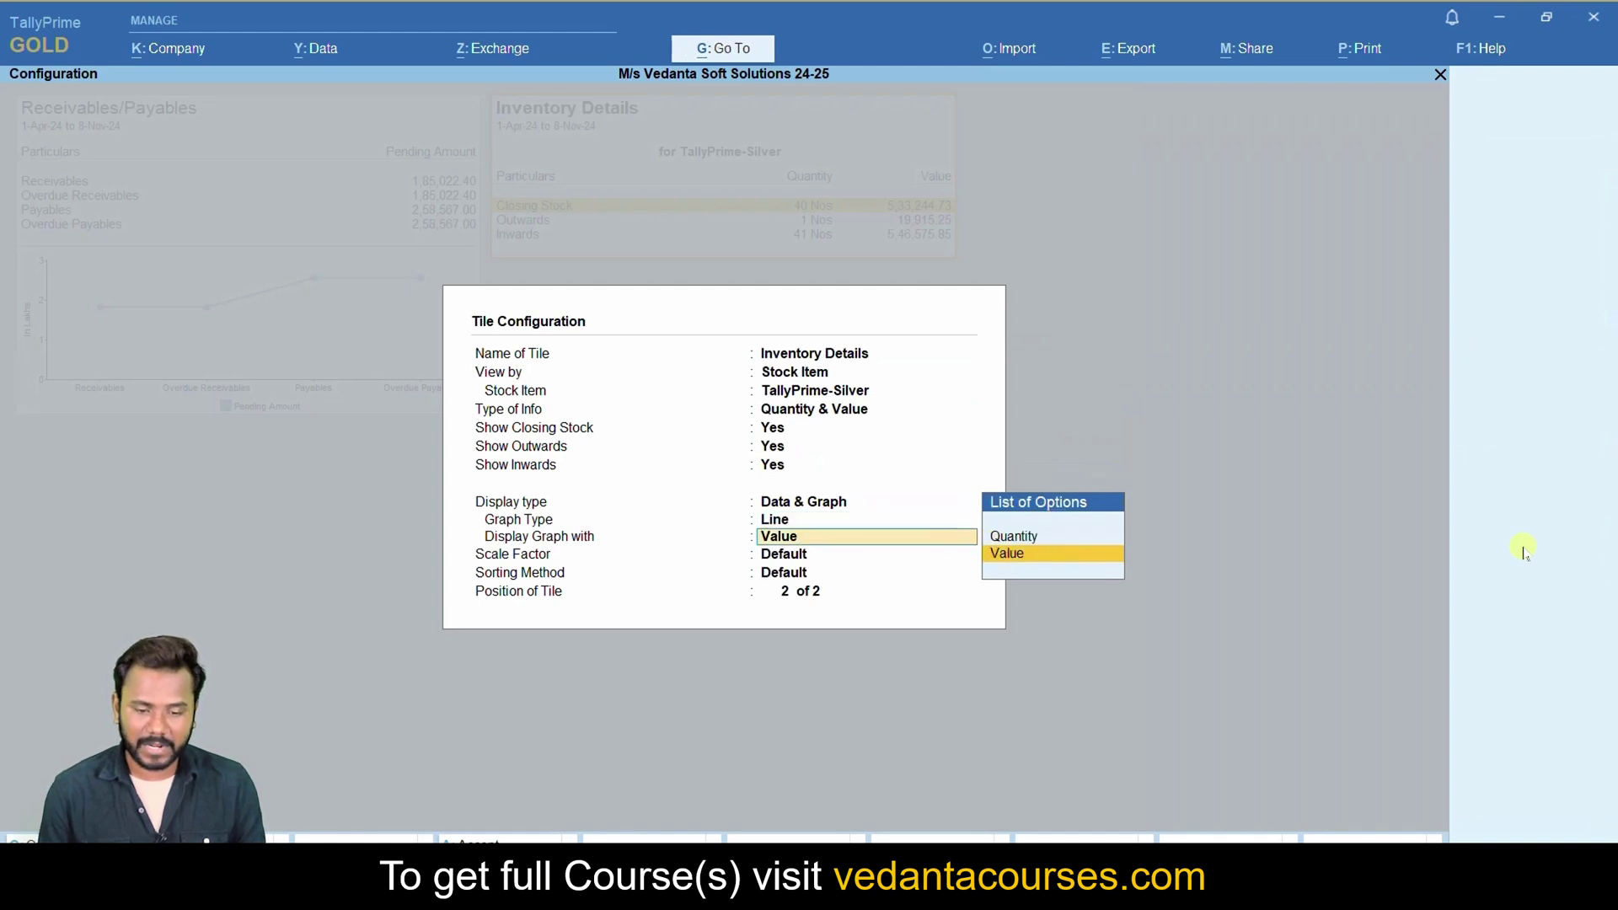
key("ctrl+a")
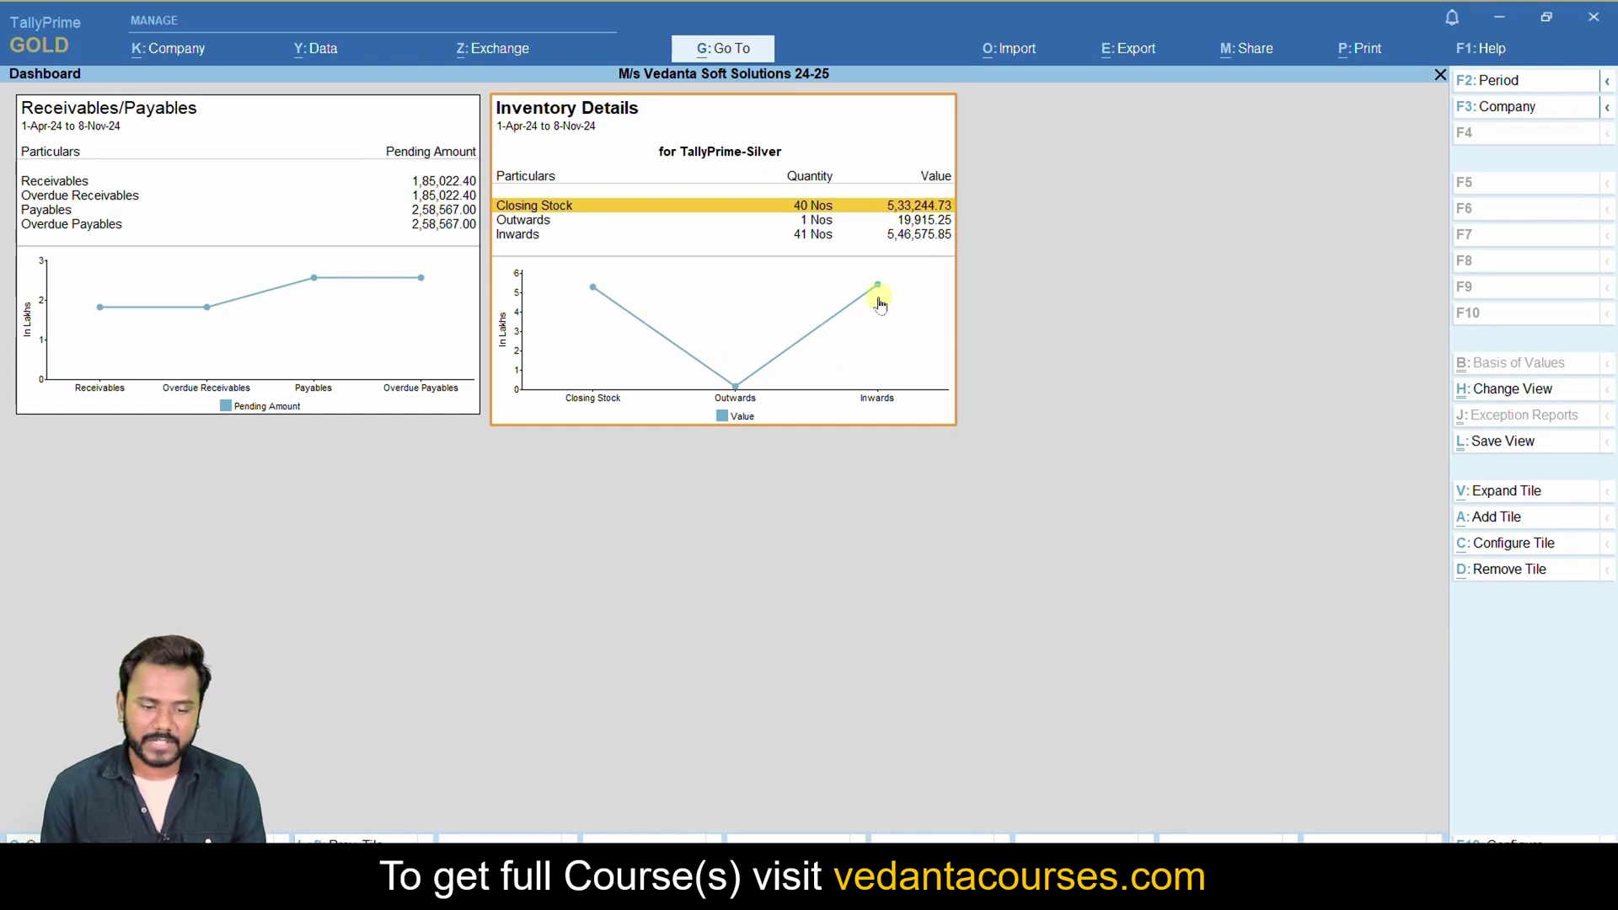
key("Down")
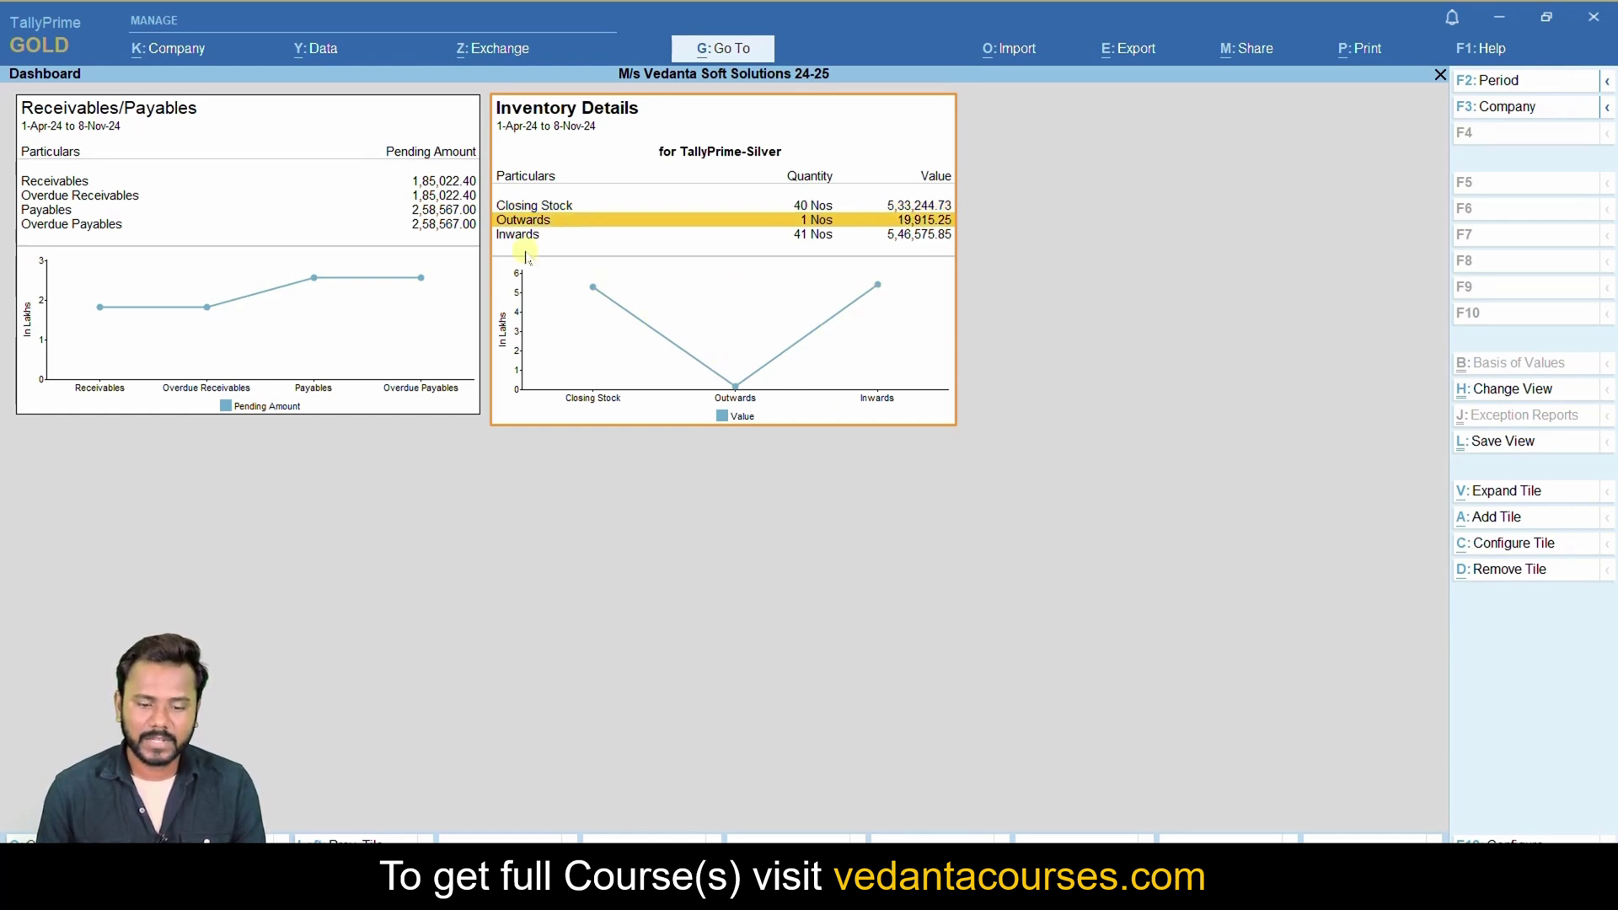
key("Down")
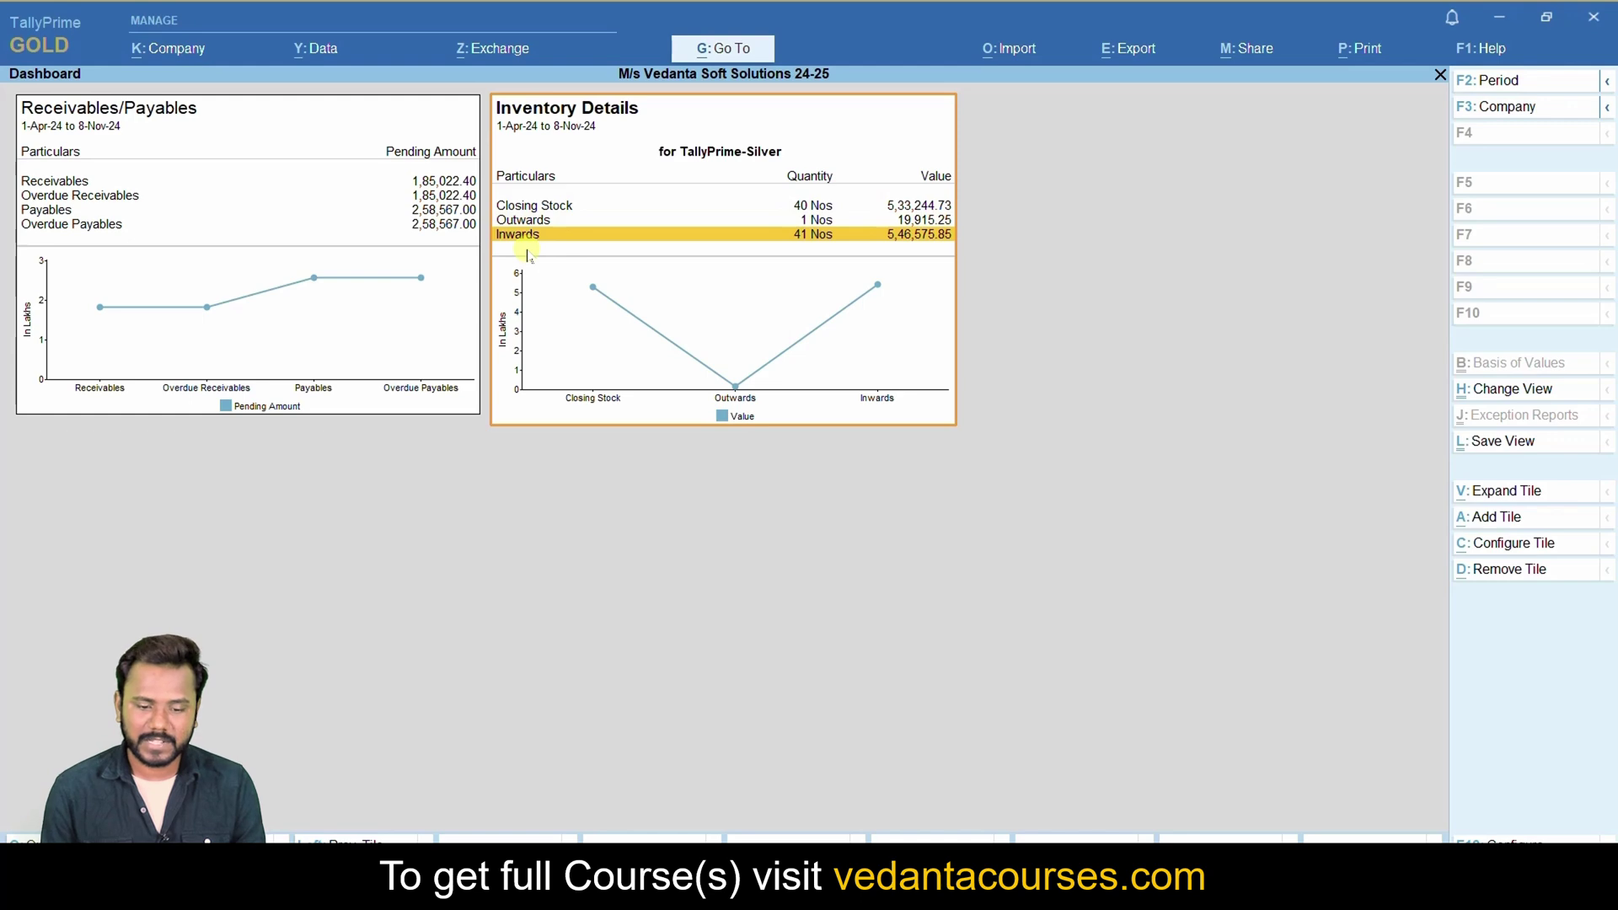
key("Up")
key("Up")
key("Return")
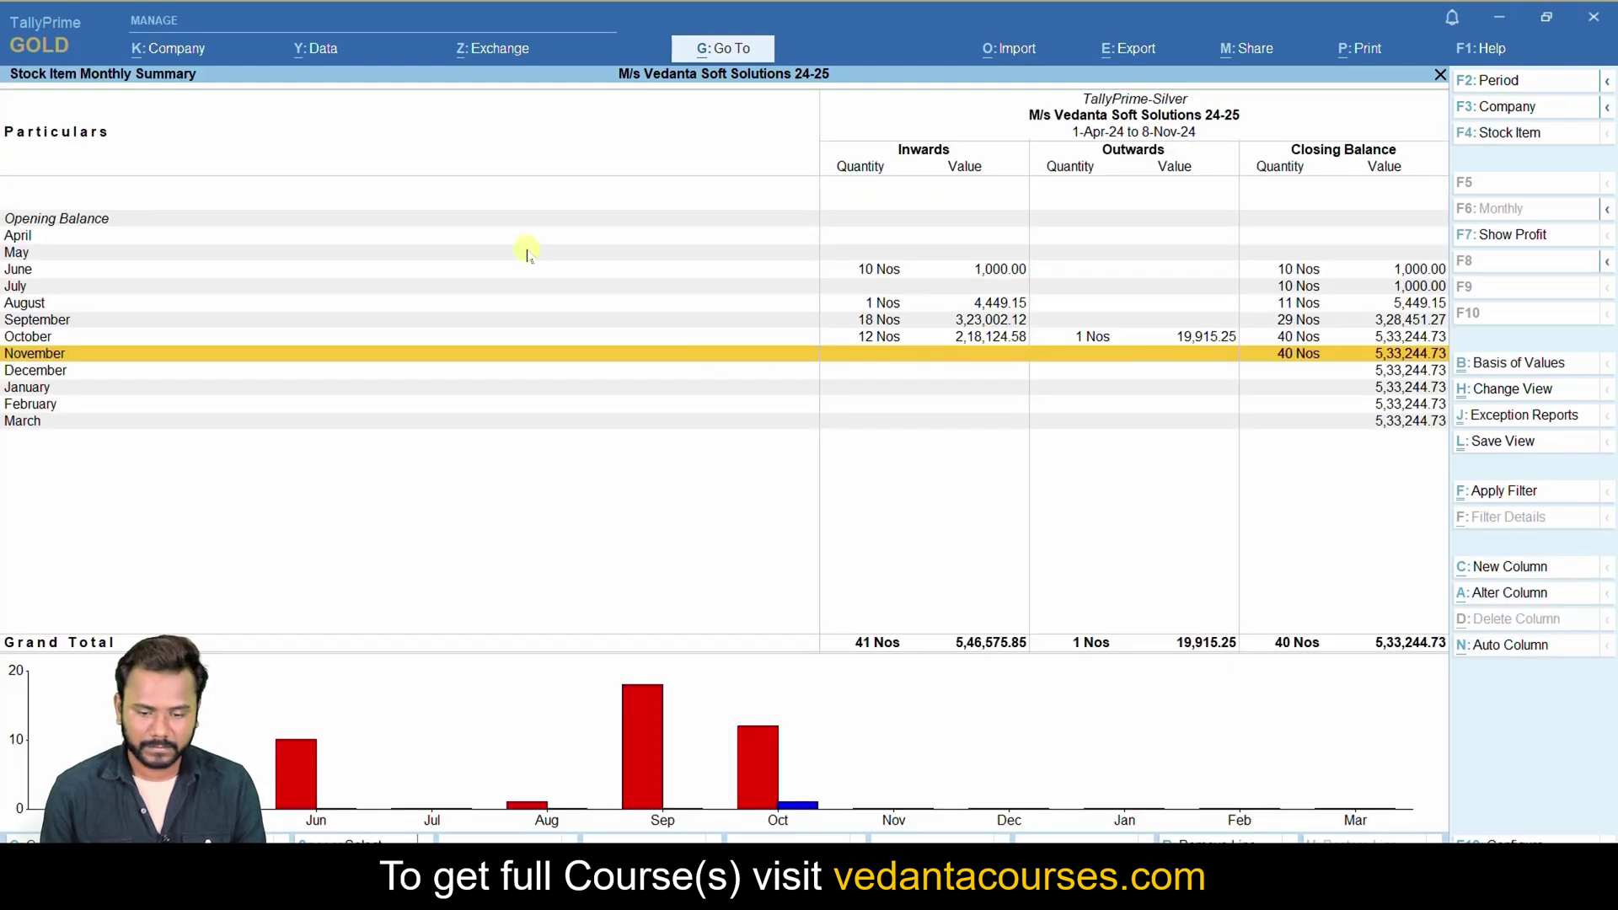
key("Escape")
key("Return")
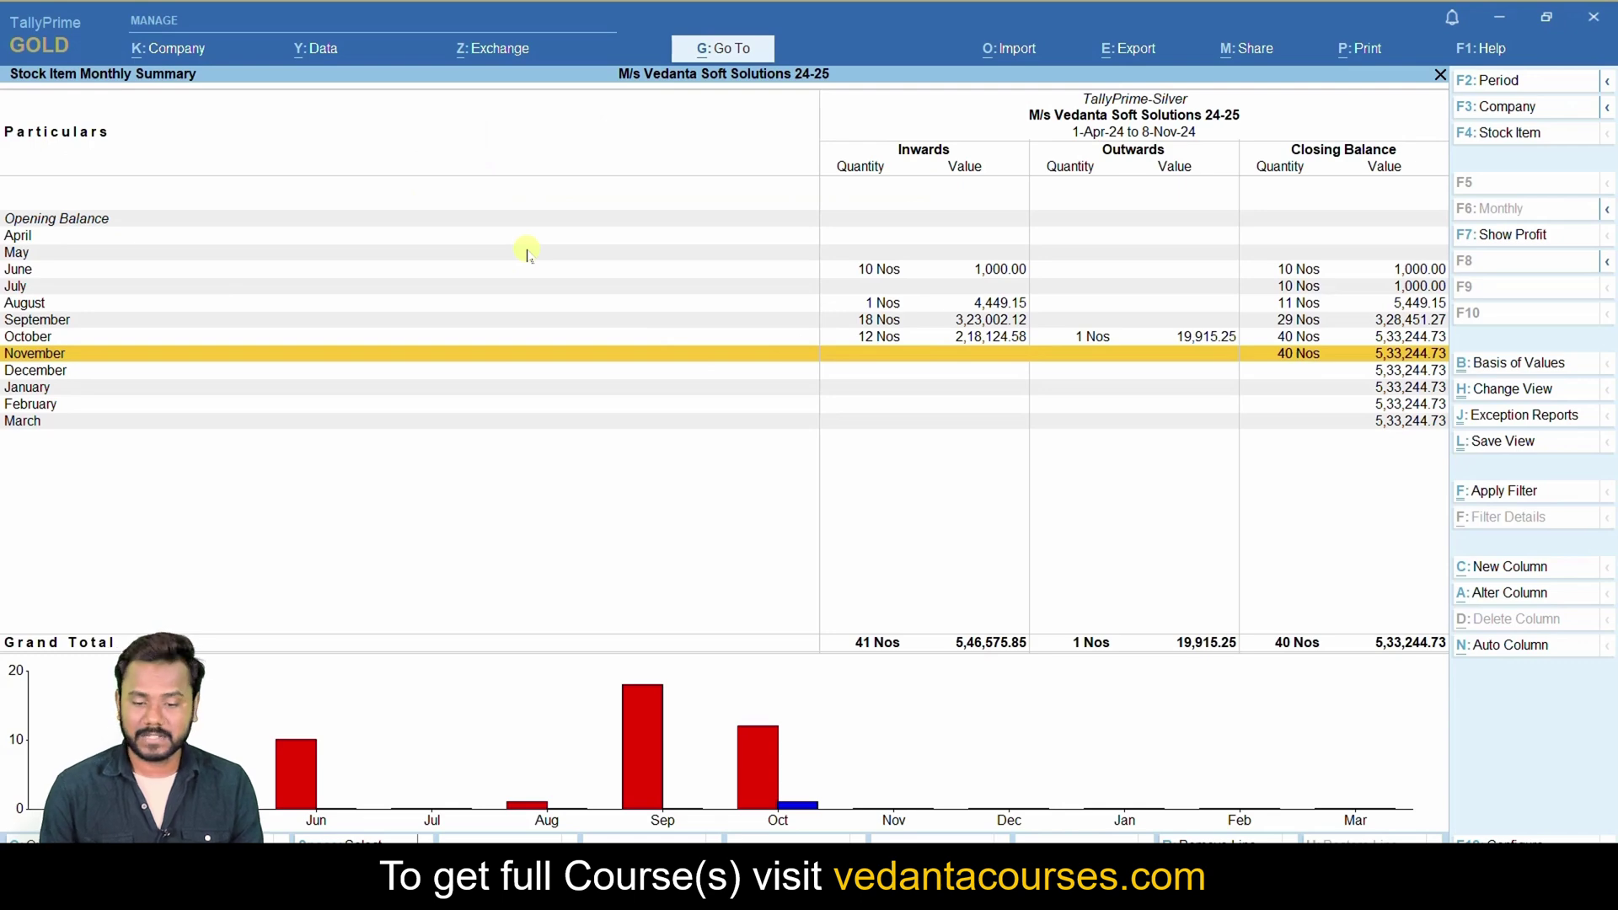
key("Escape")
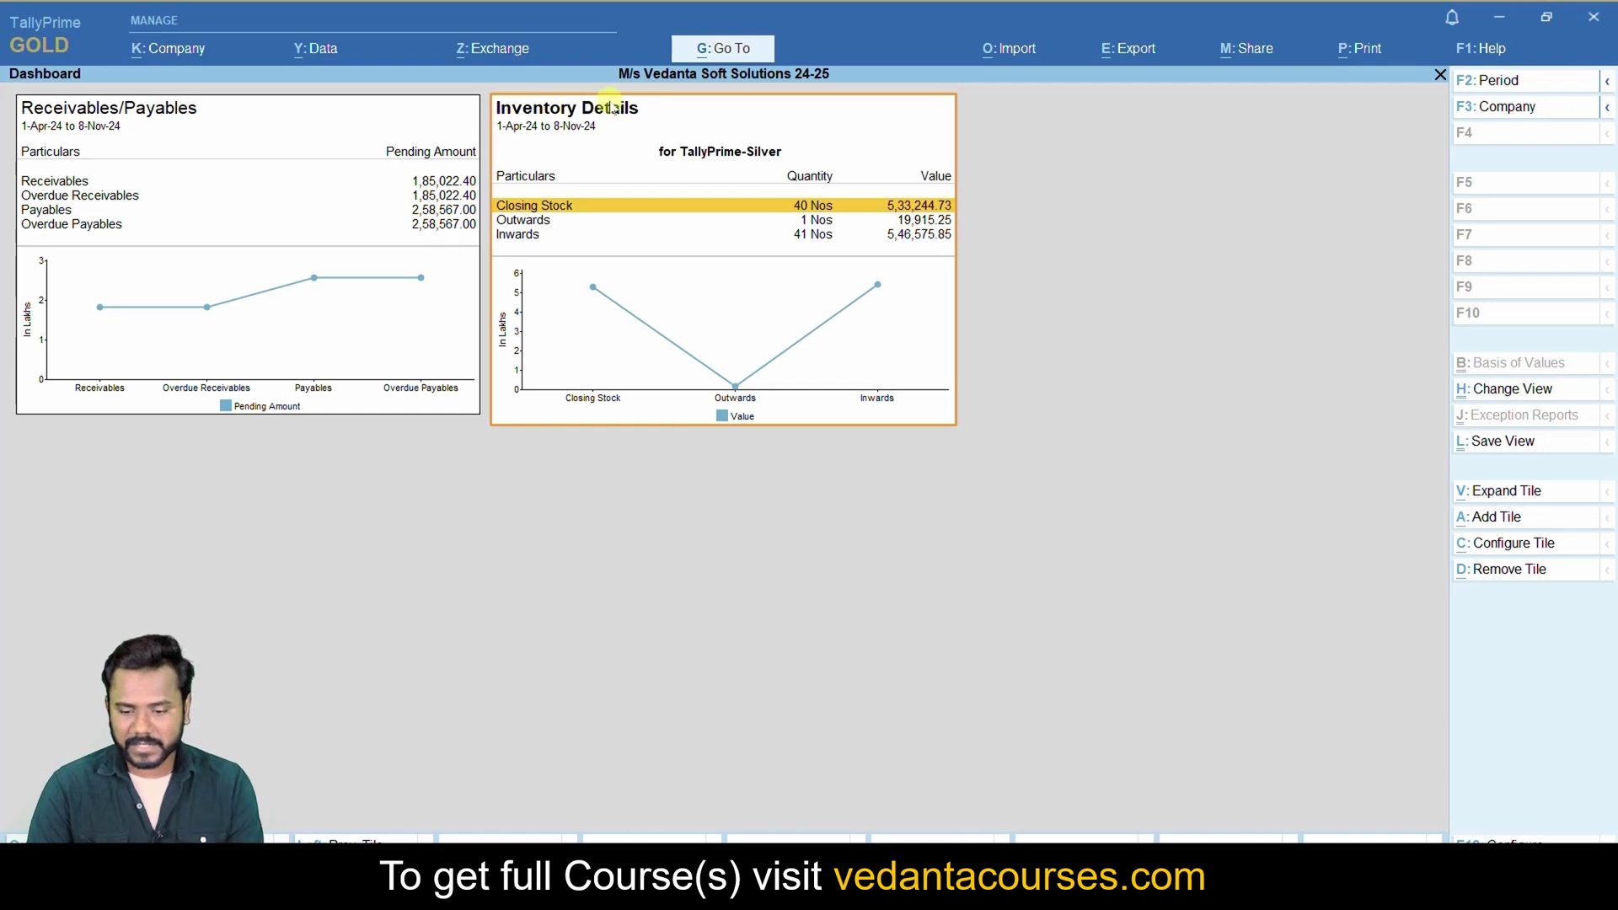
Save the Receivables/Payables and Inventory Details layout as the view 'BP-BR-INV'.
left_click(1535, 439)
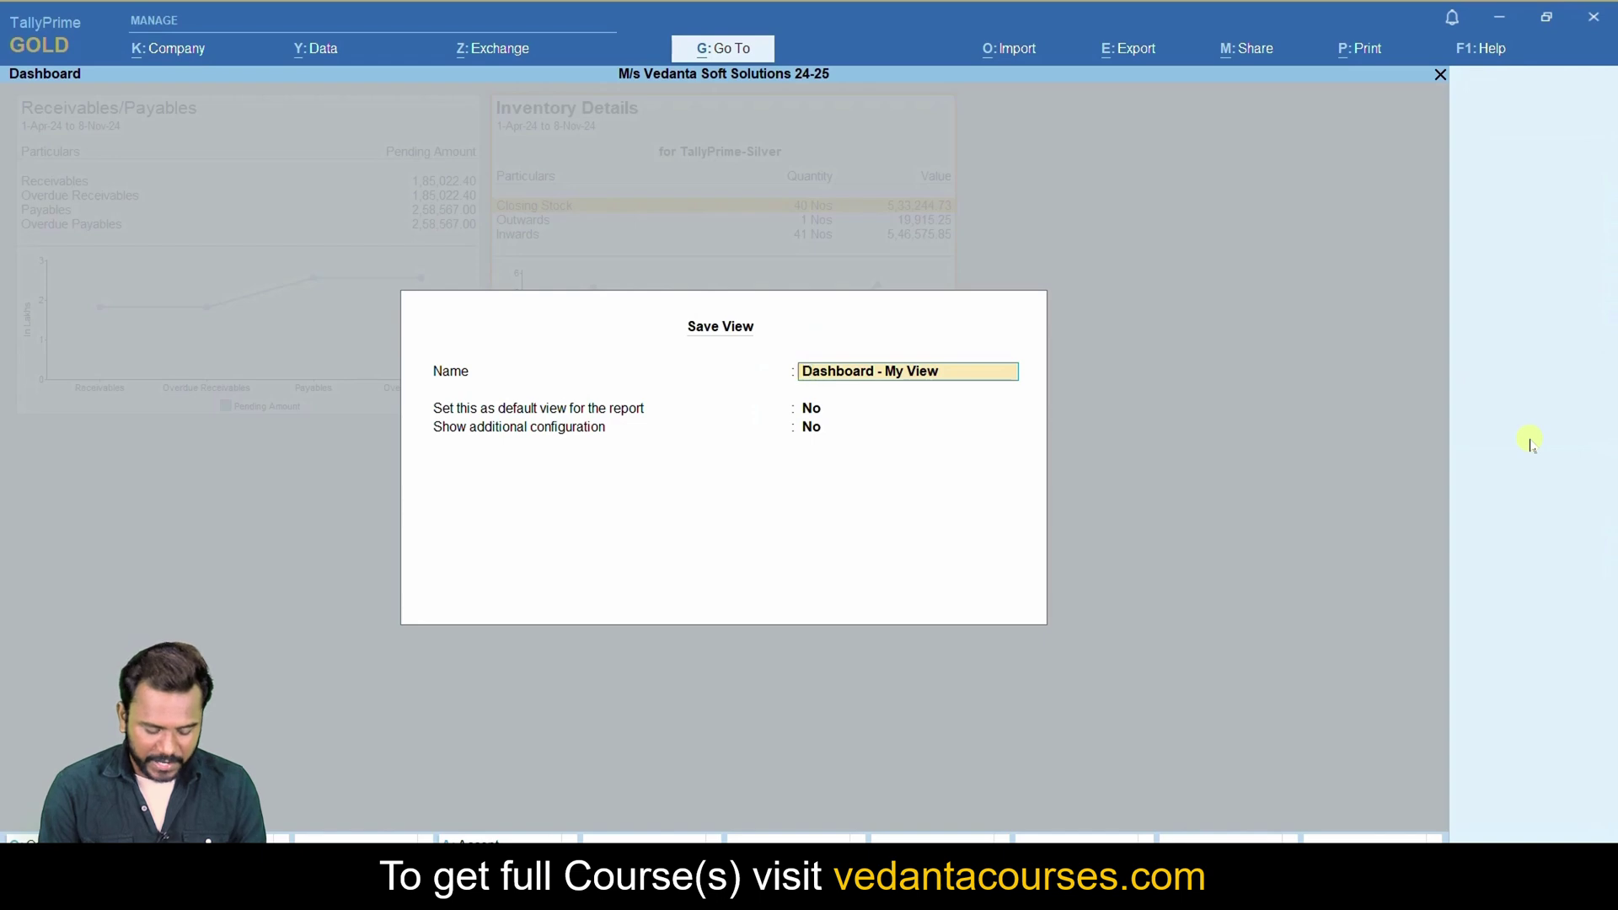
type("BP")
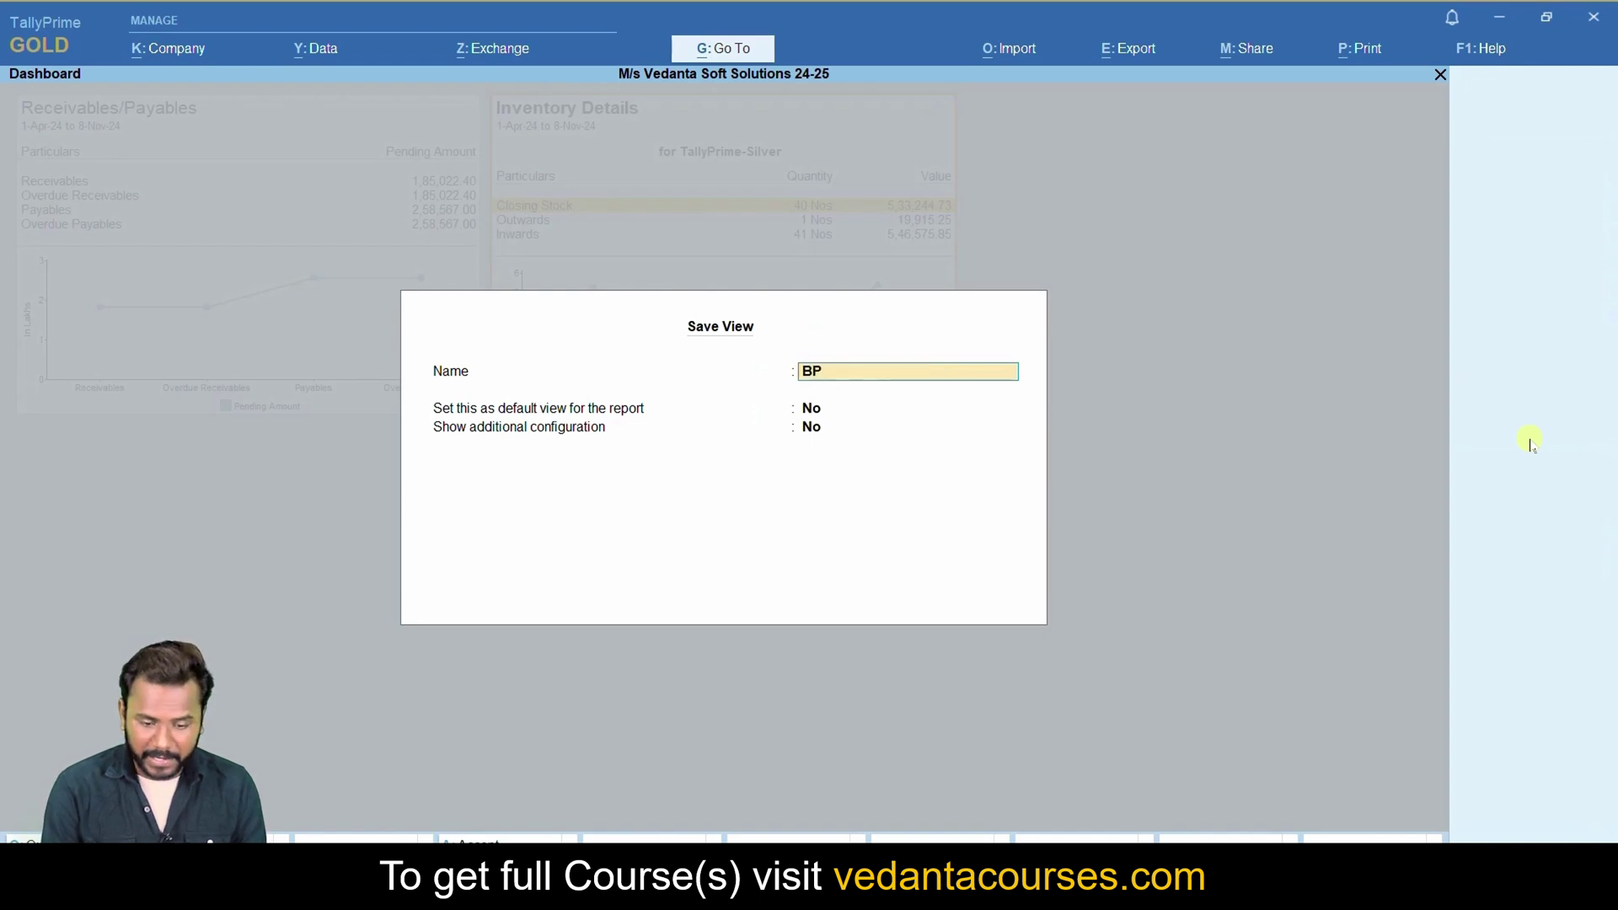
type("-BR")
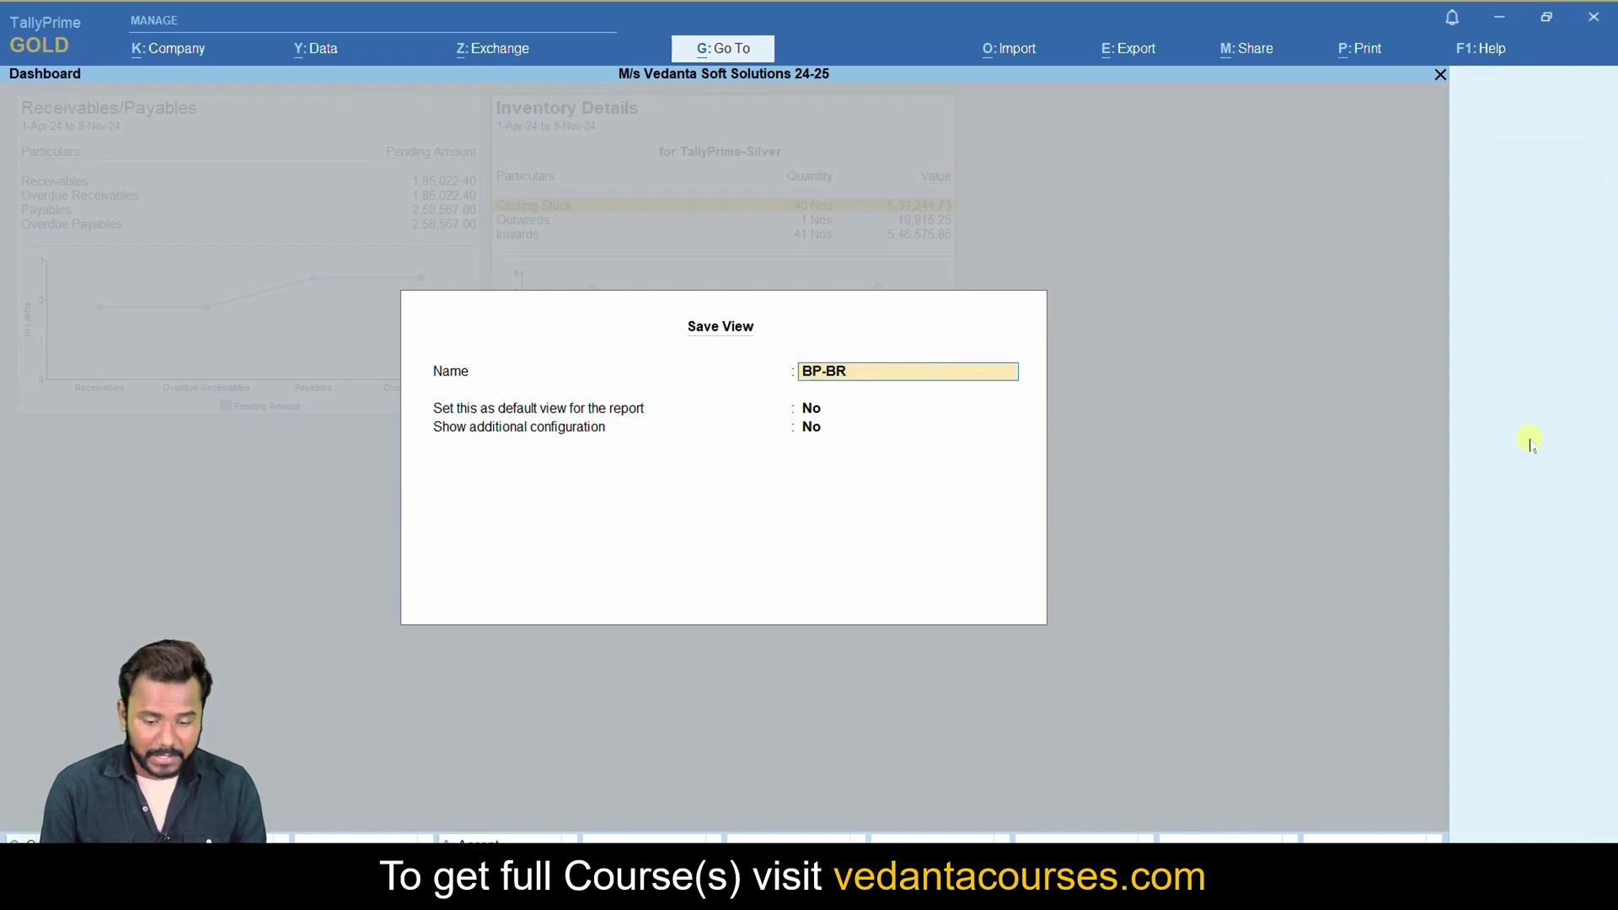
type("-INV")
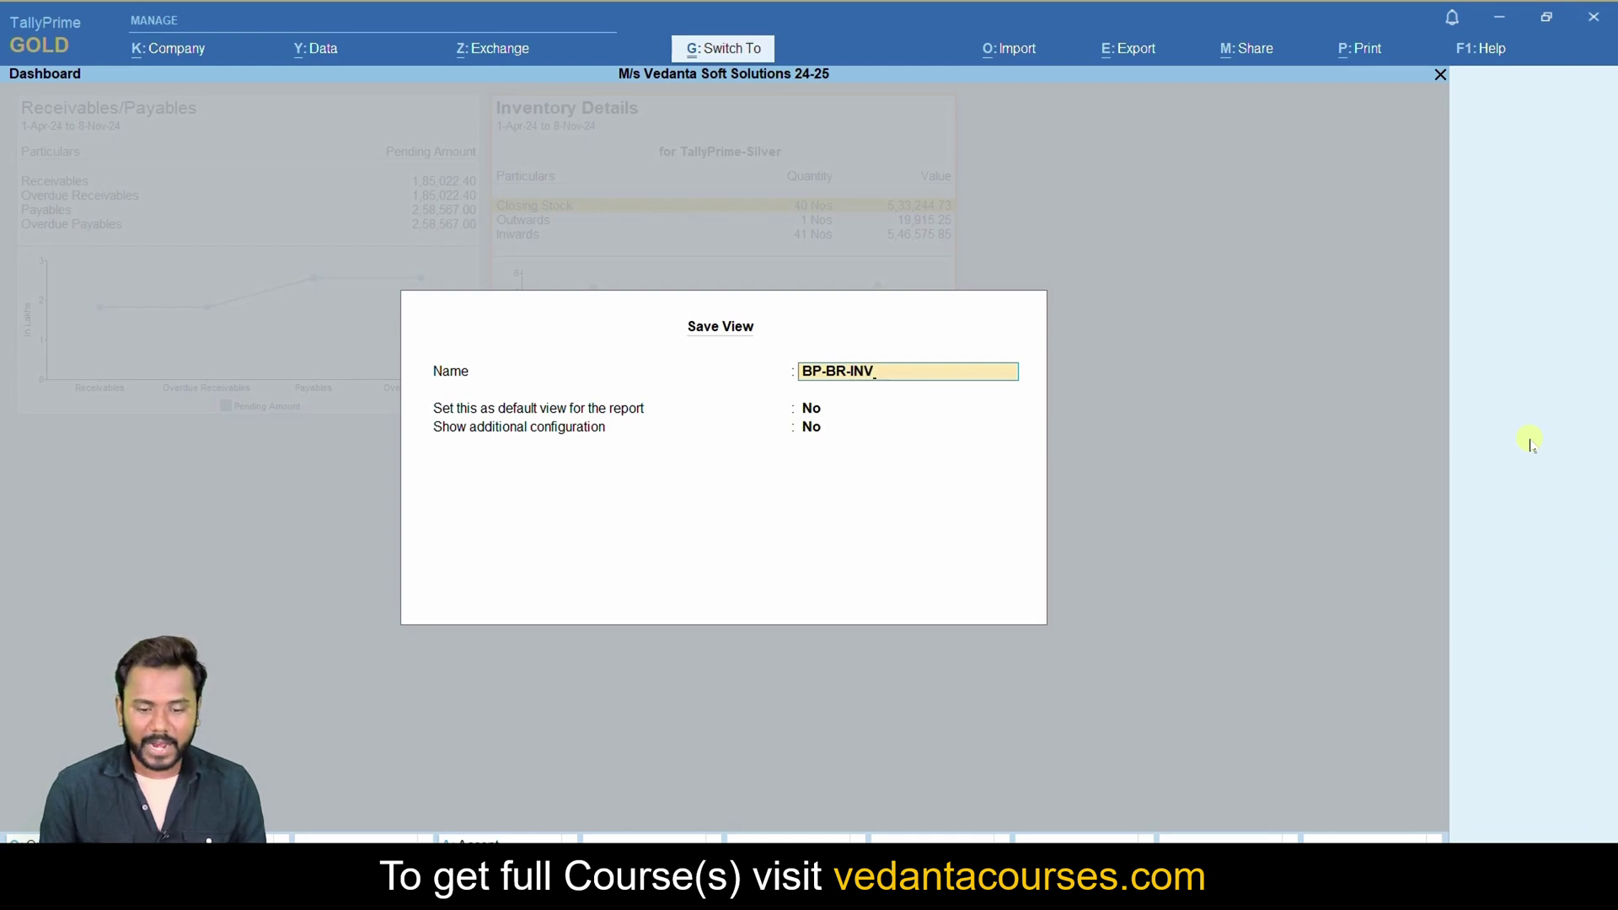
key("Return")
Return to Gateway of Tally, reopen the Dashboard, and locate BP-BR-INV among the views.
key("Escape")
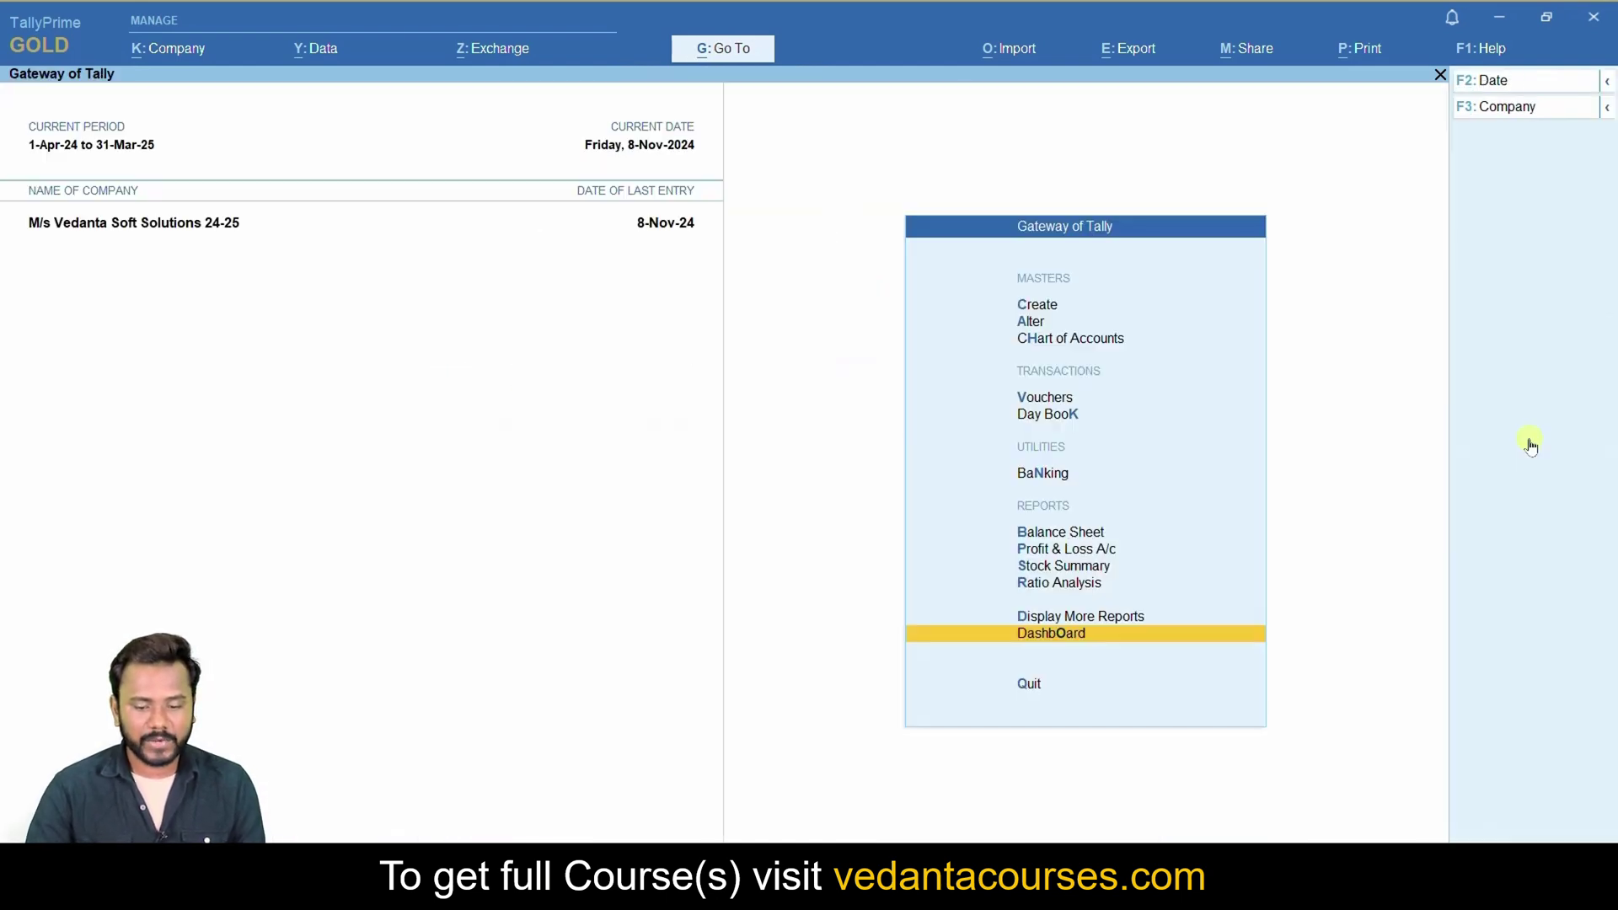
key("Up")
key("Down")
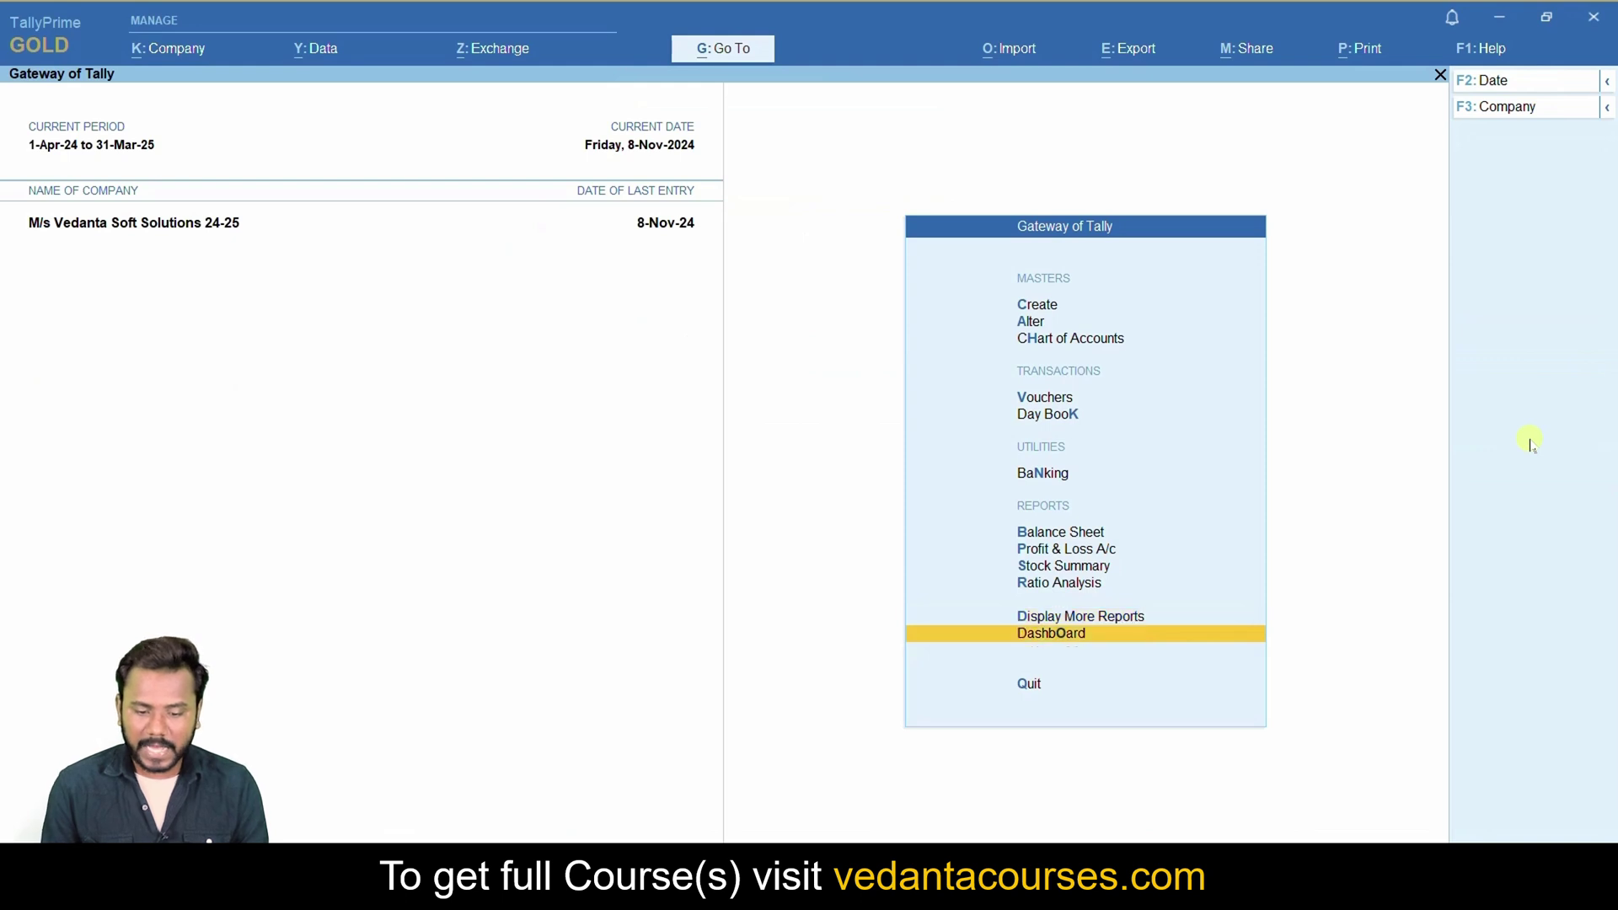
key("Return")
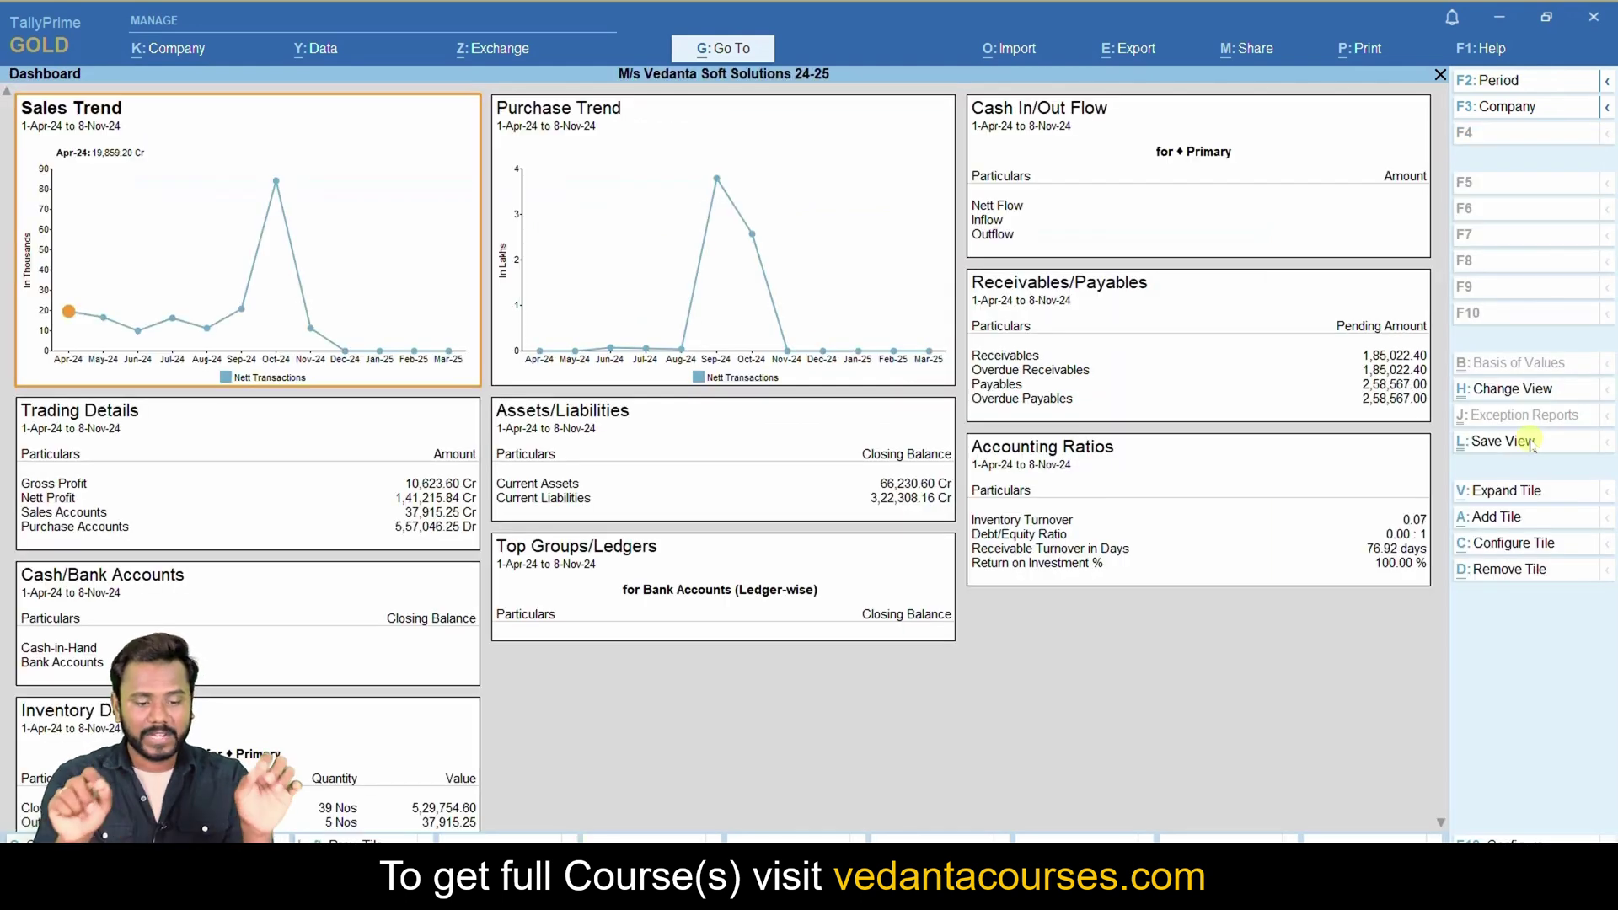
left_click(1512, 392)
key("Down")
key("Down")
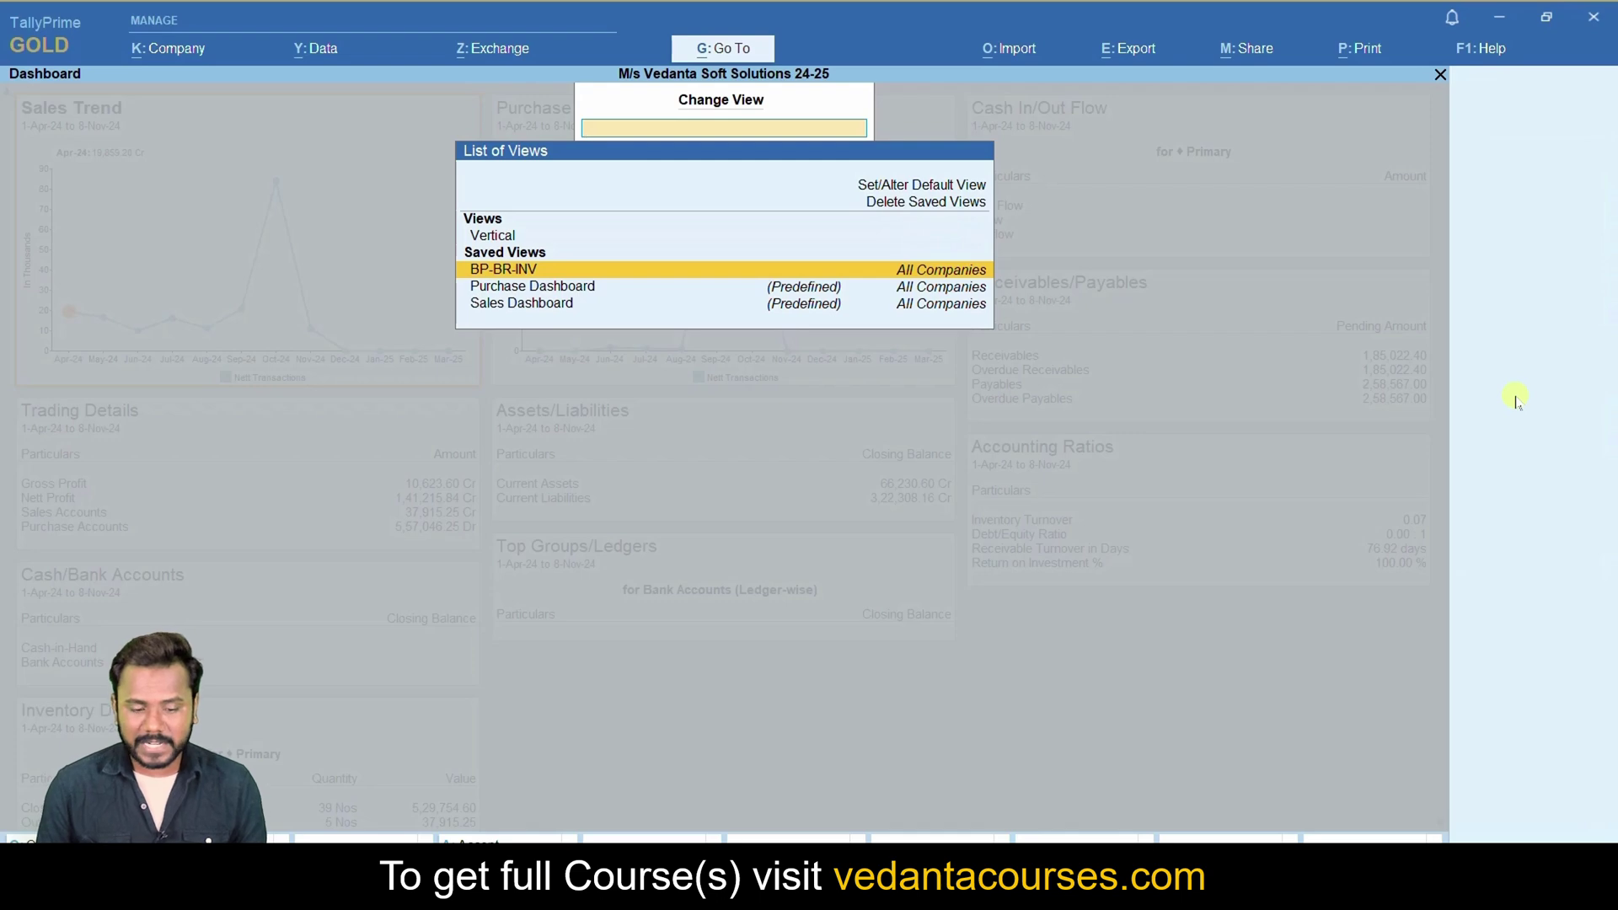
Switch to the BP-BR-INV view, then to the predefined Purchase Dashboard.
key("Return")
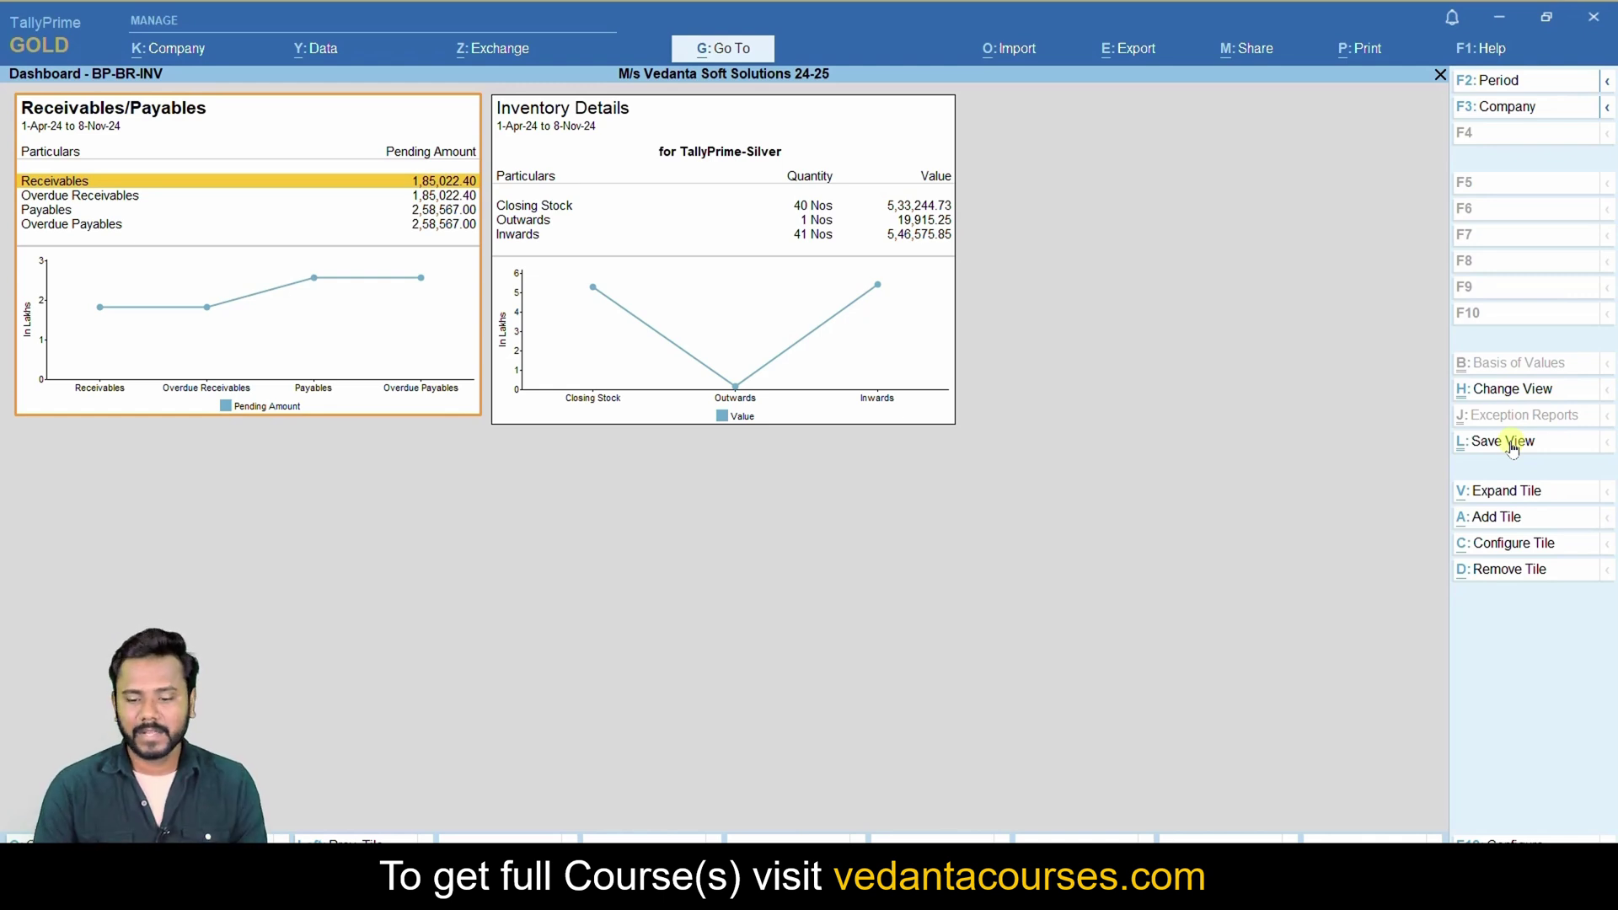
left_click(1514, 391)
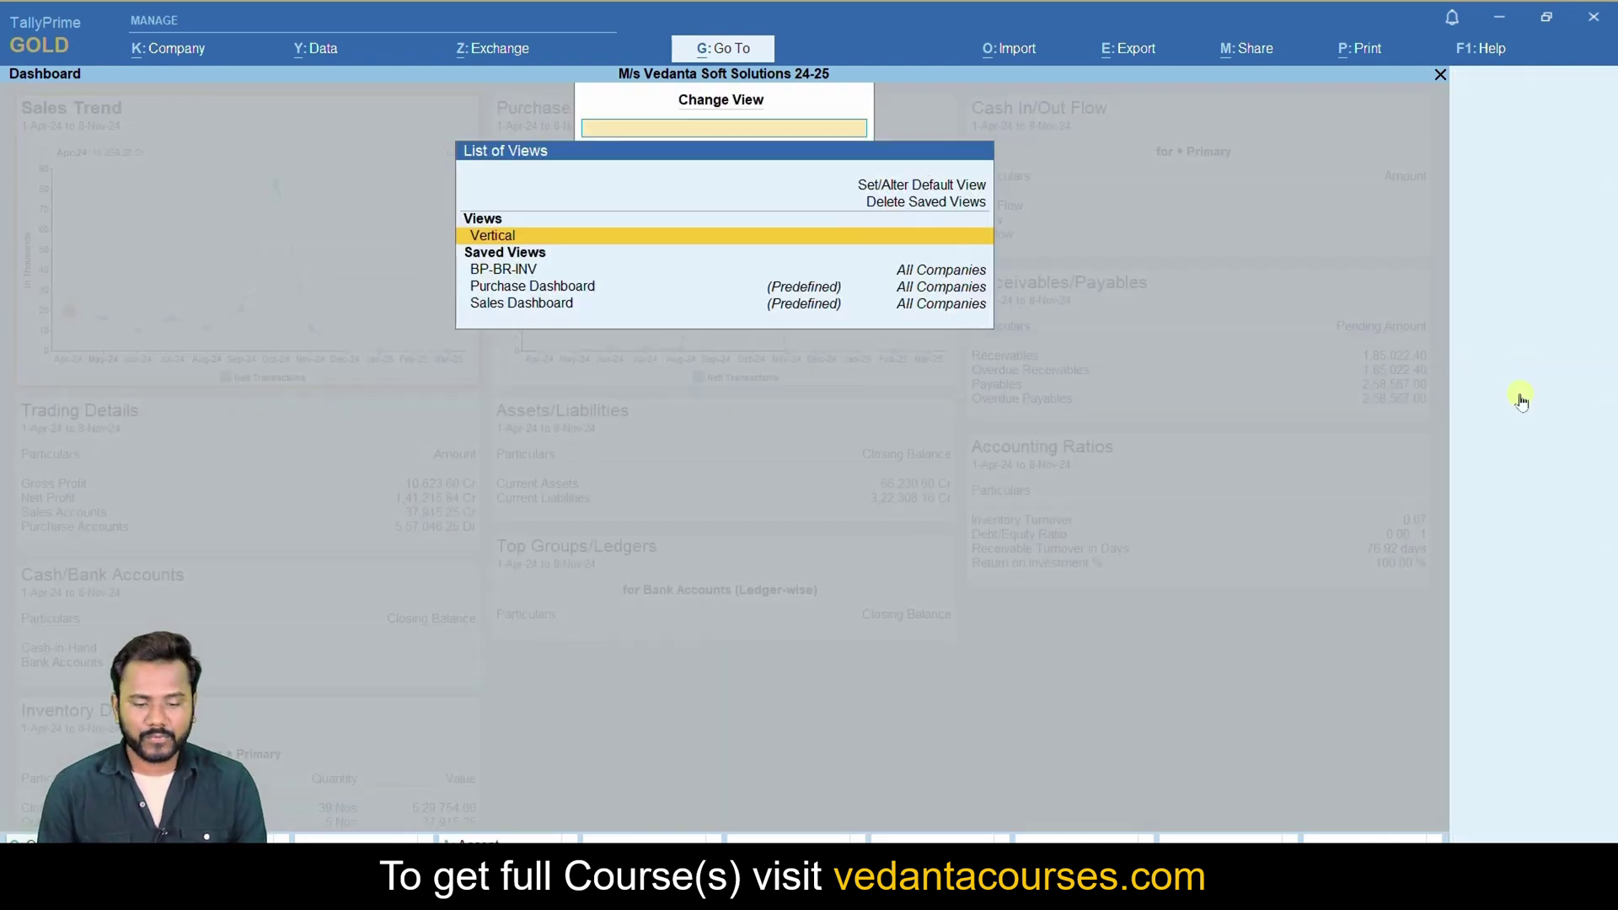
key("Down")
key("Down")
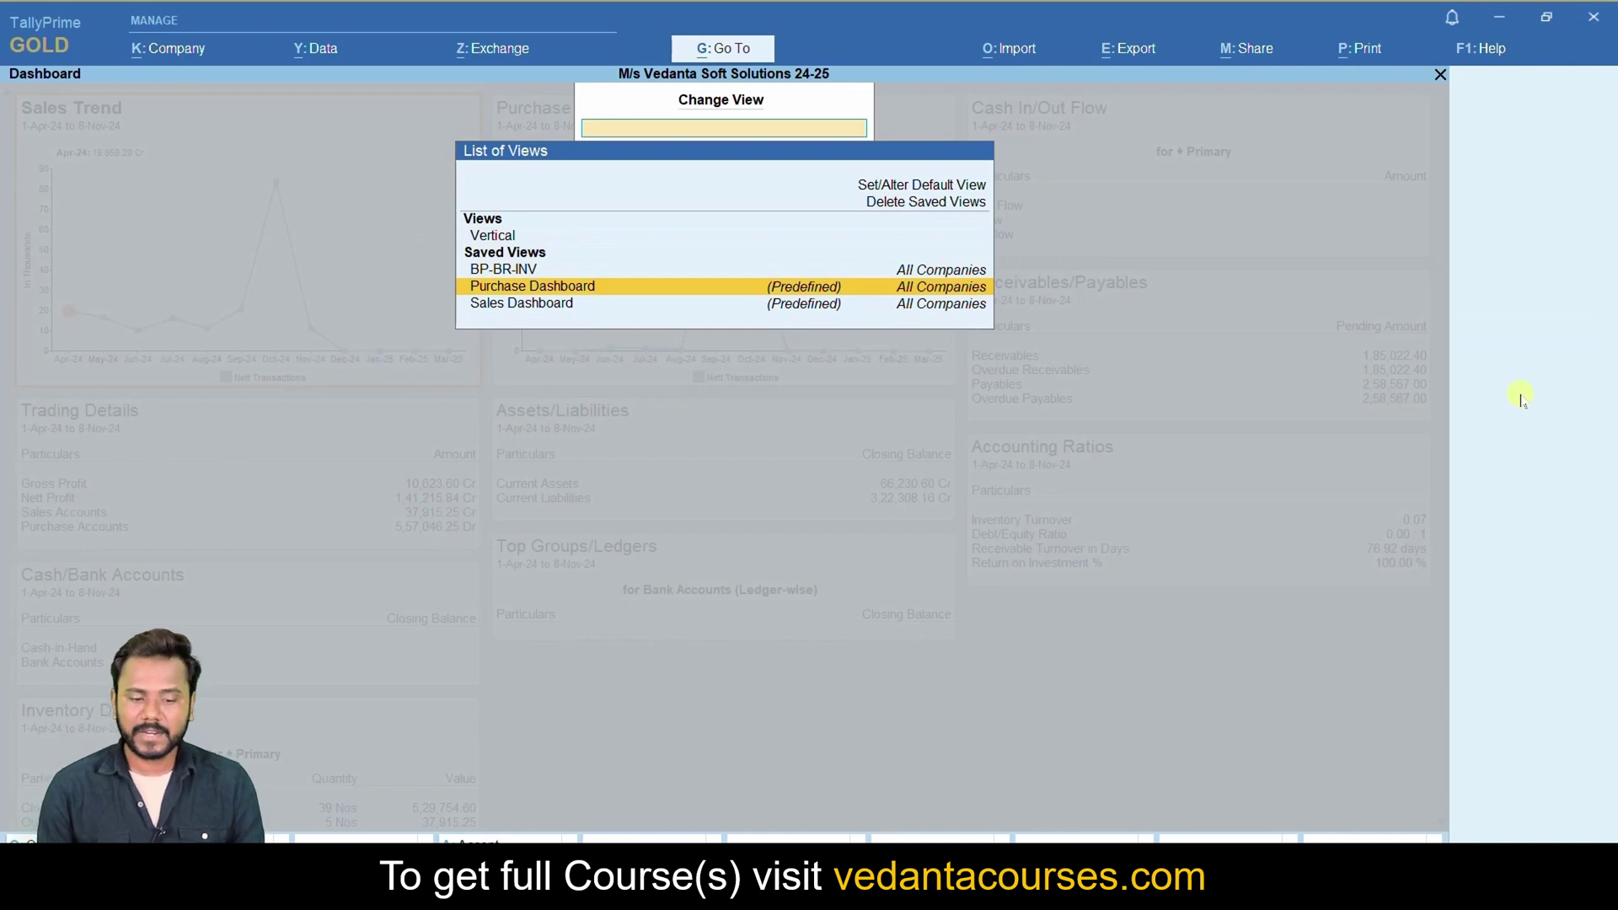
key("Return")
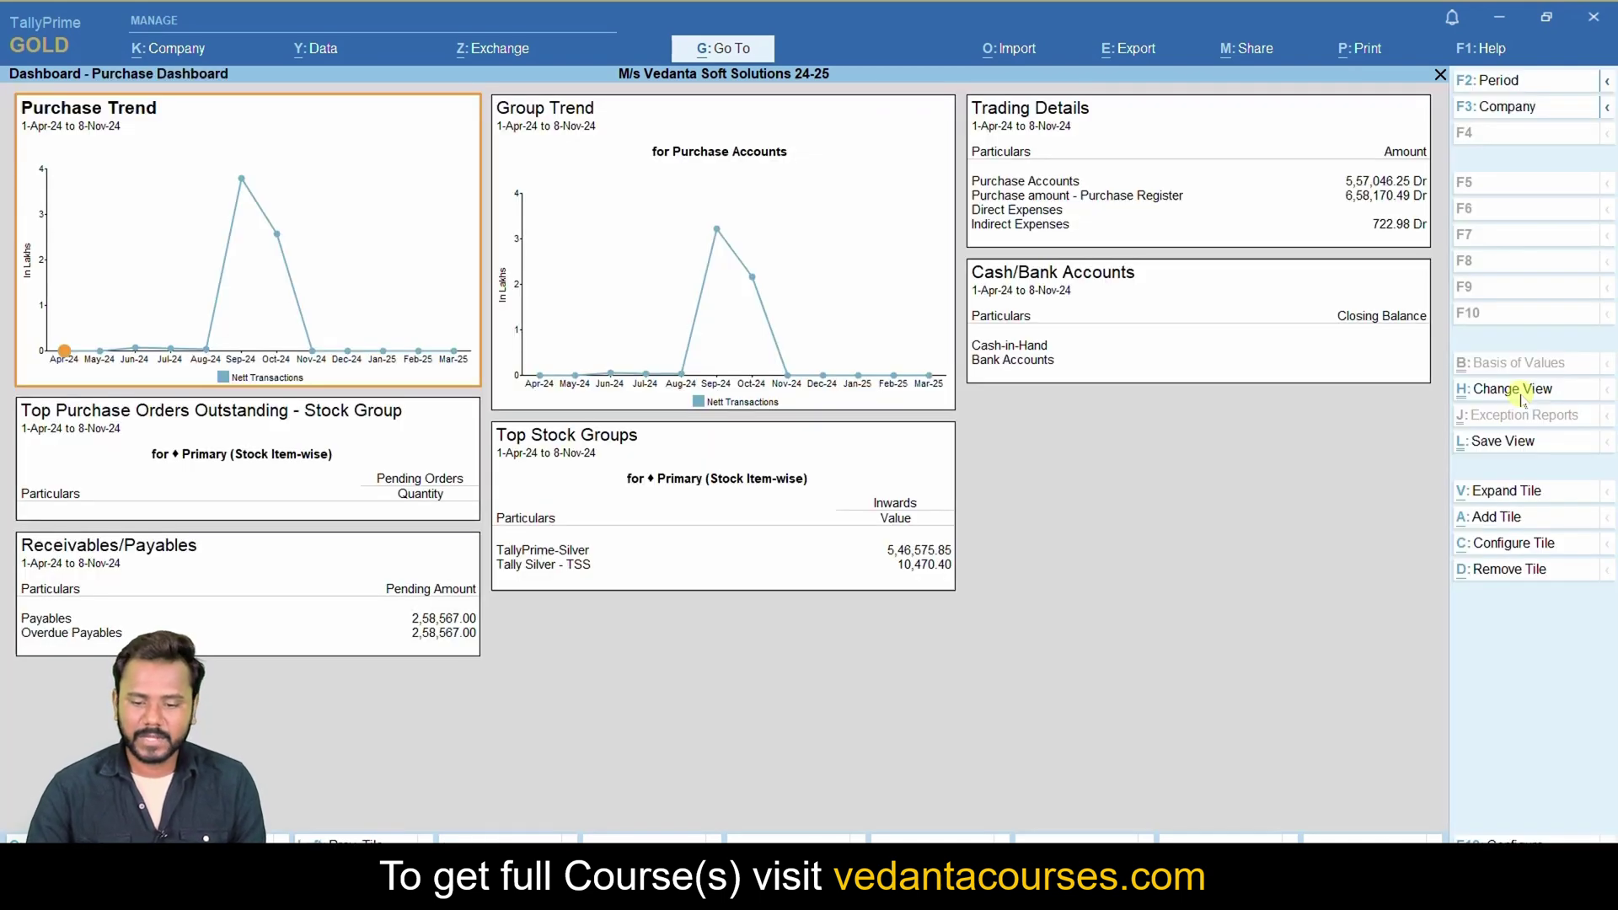
Switch the Dashboard to the predefined Sales Dashboard view.
left_click(1522, 396)
key("Down")
key("Down")
key("Down")
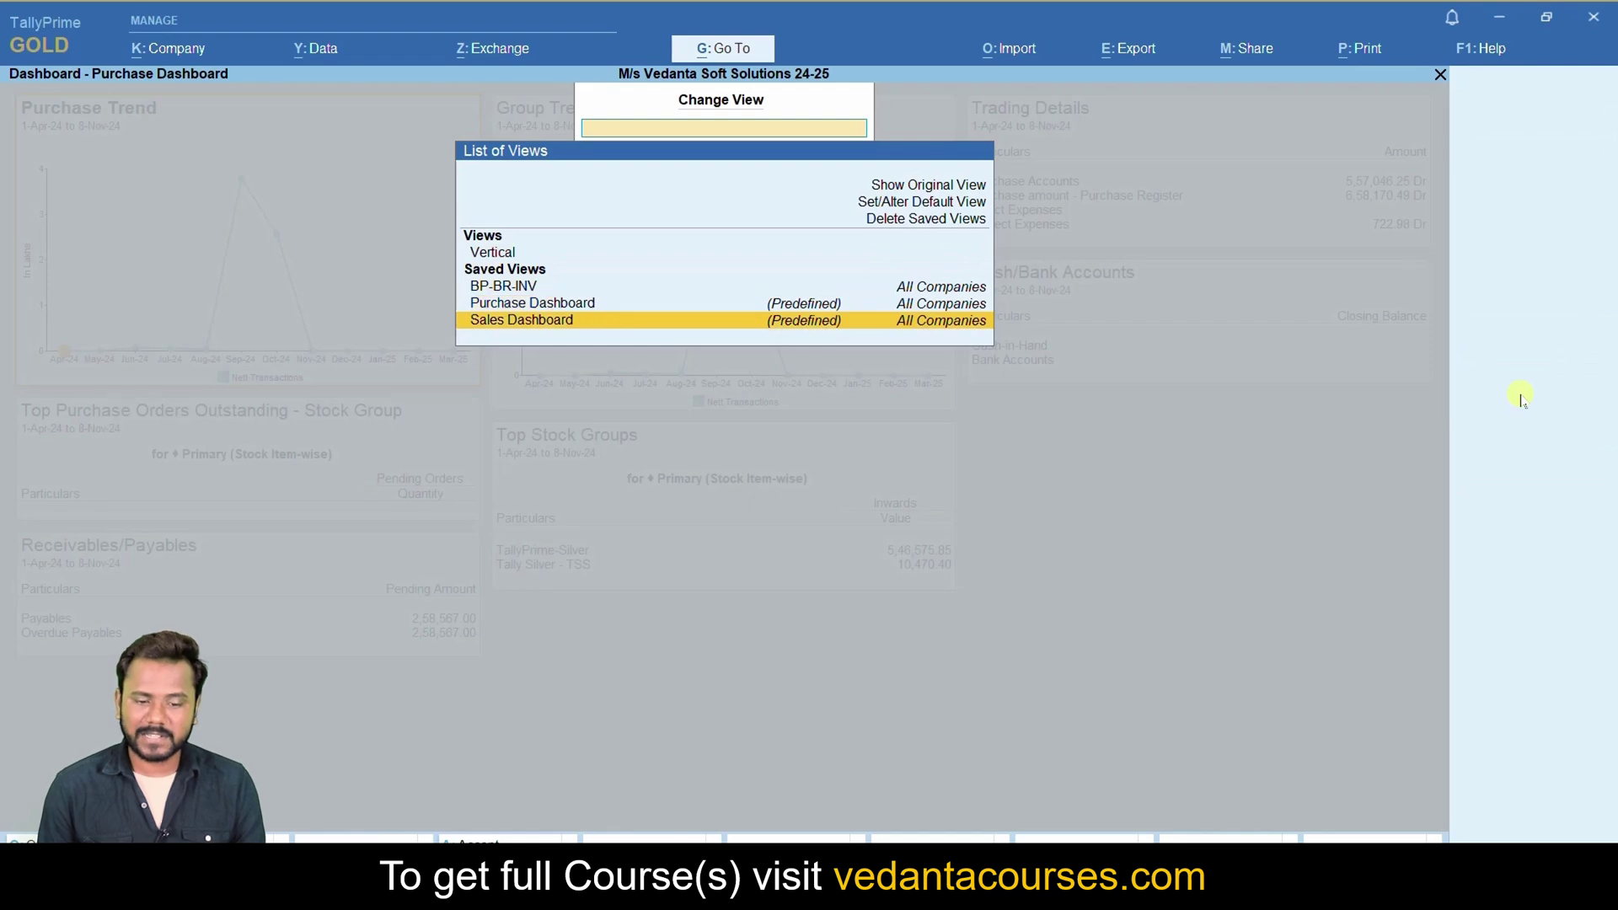
key("Return")
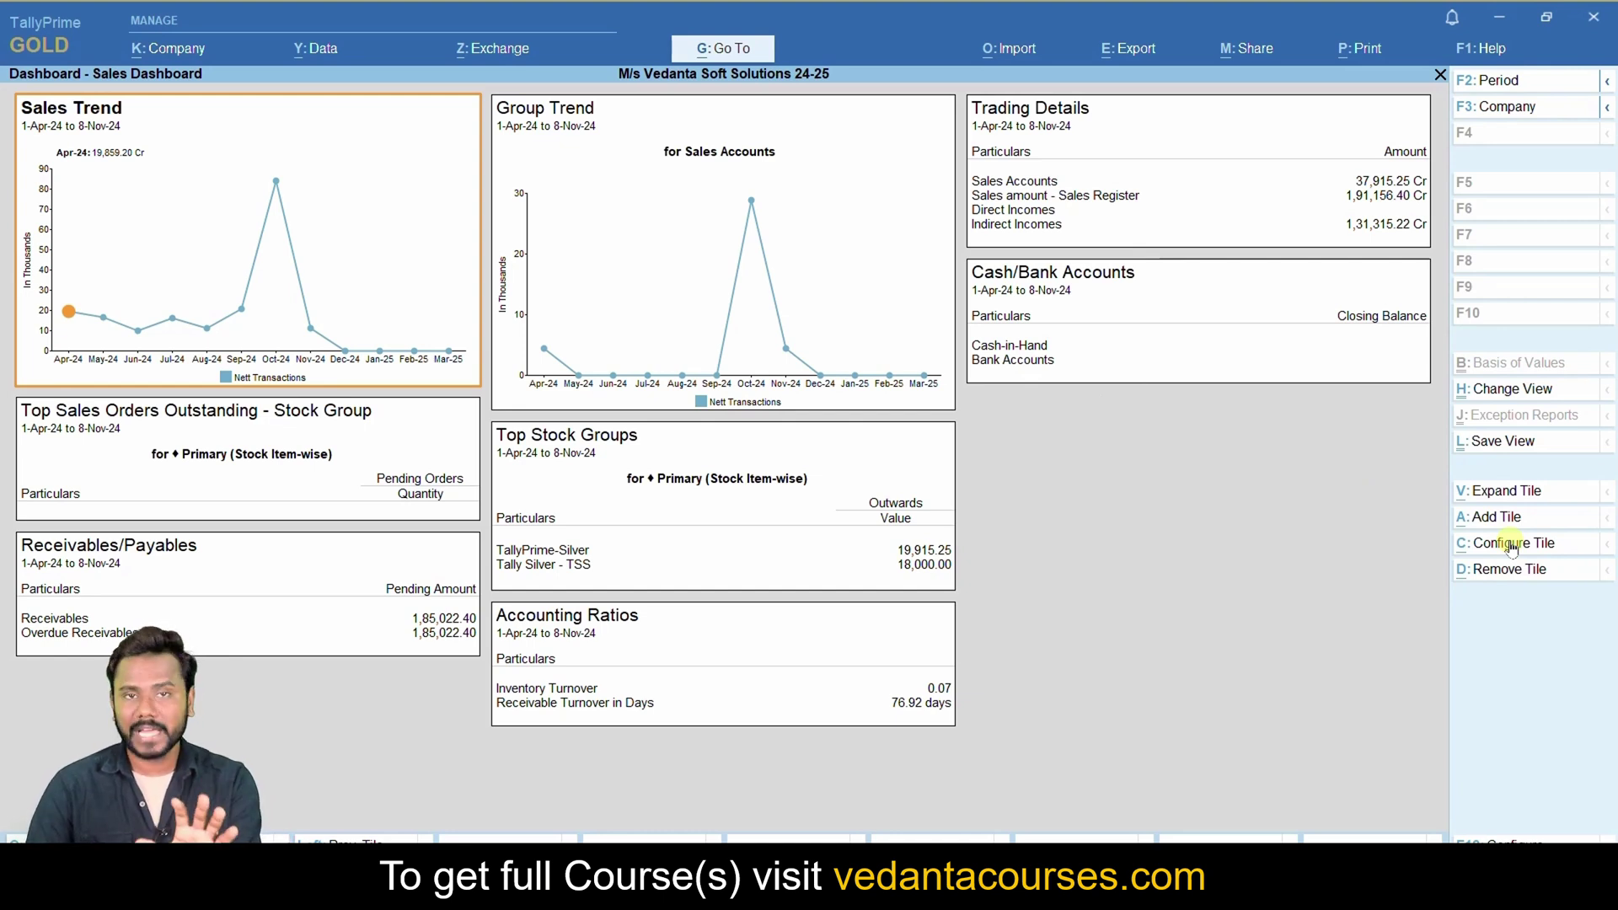
left_click(1514, 442)
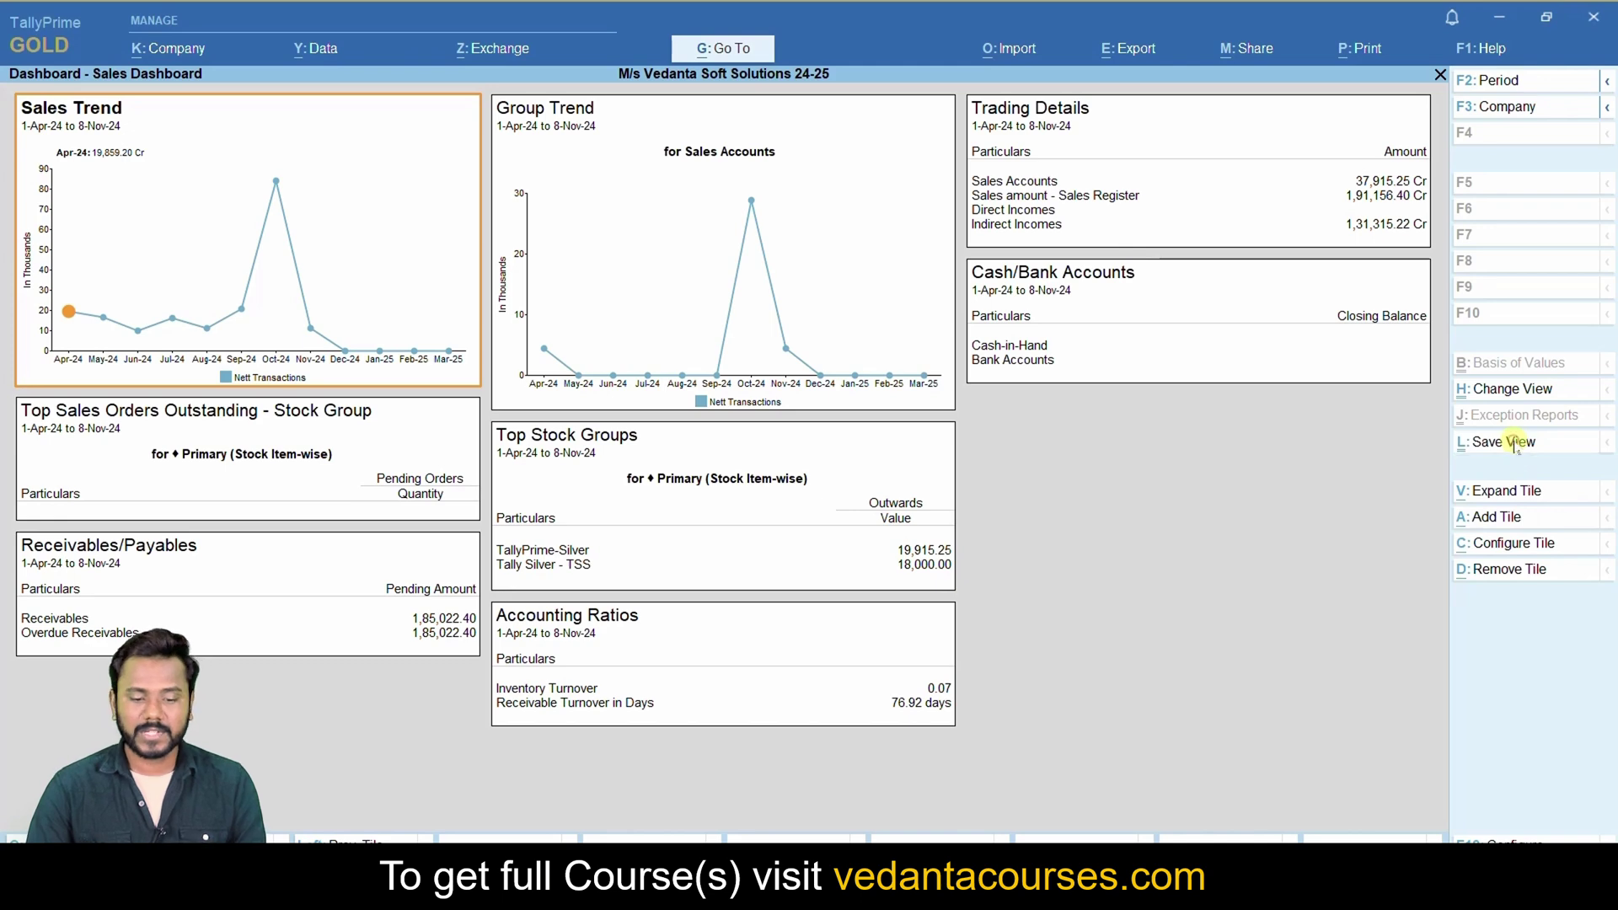
Clear the suggested name and quit Save View without saving a new view.
key("BackSpace")
key("Escape")
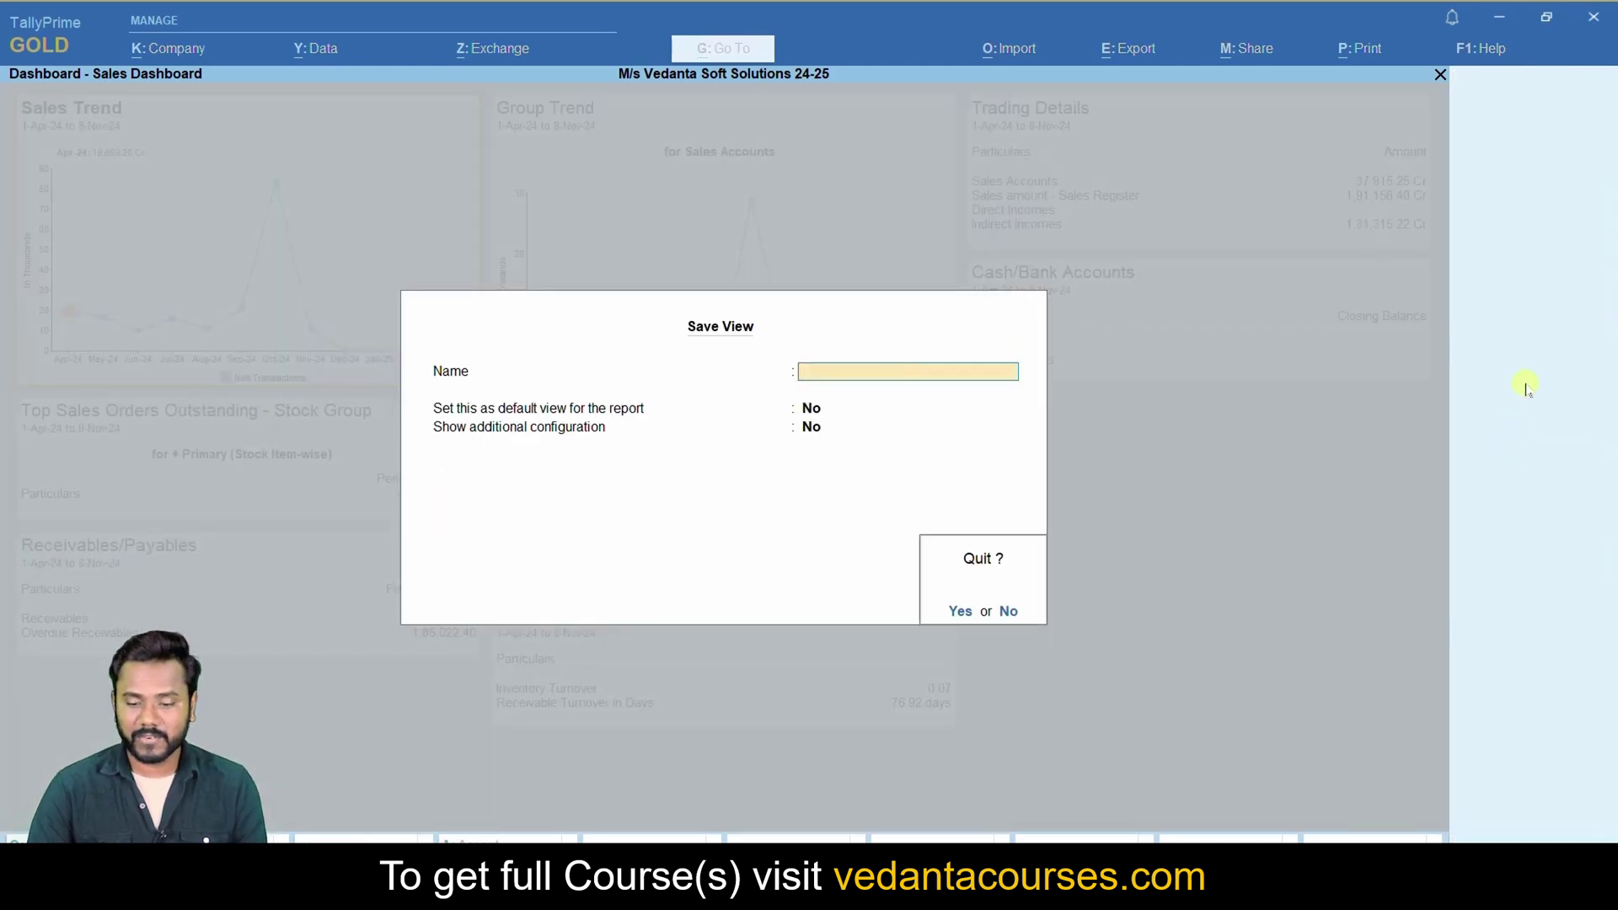
key("y")
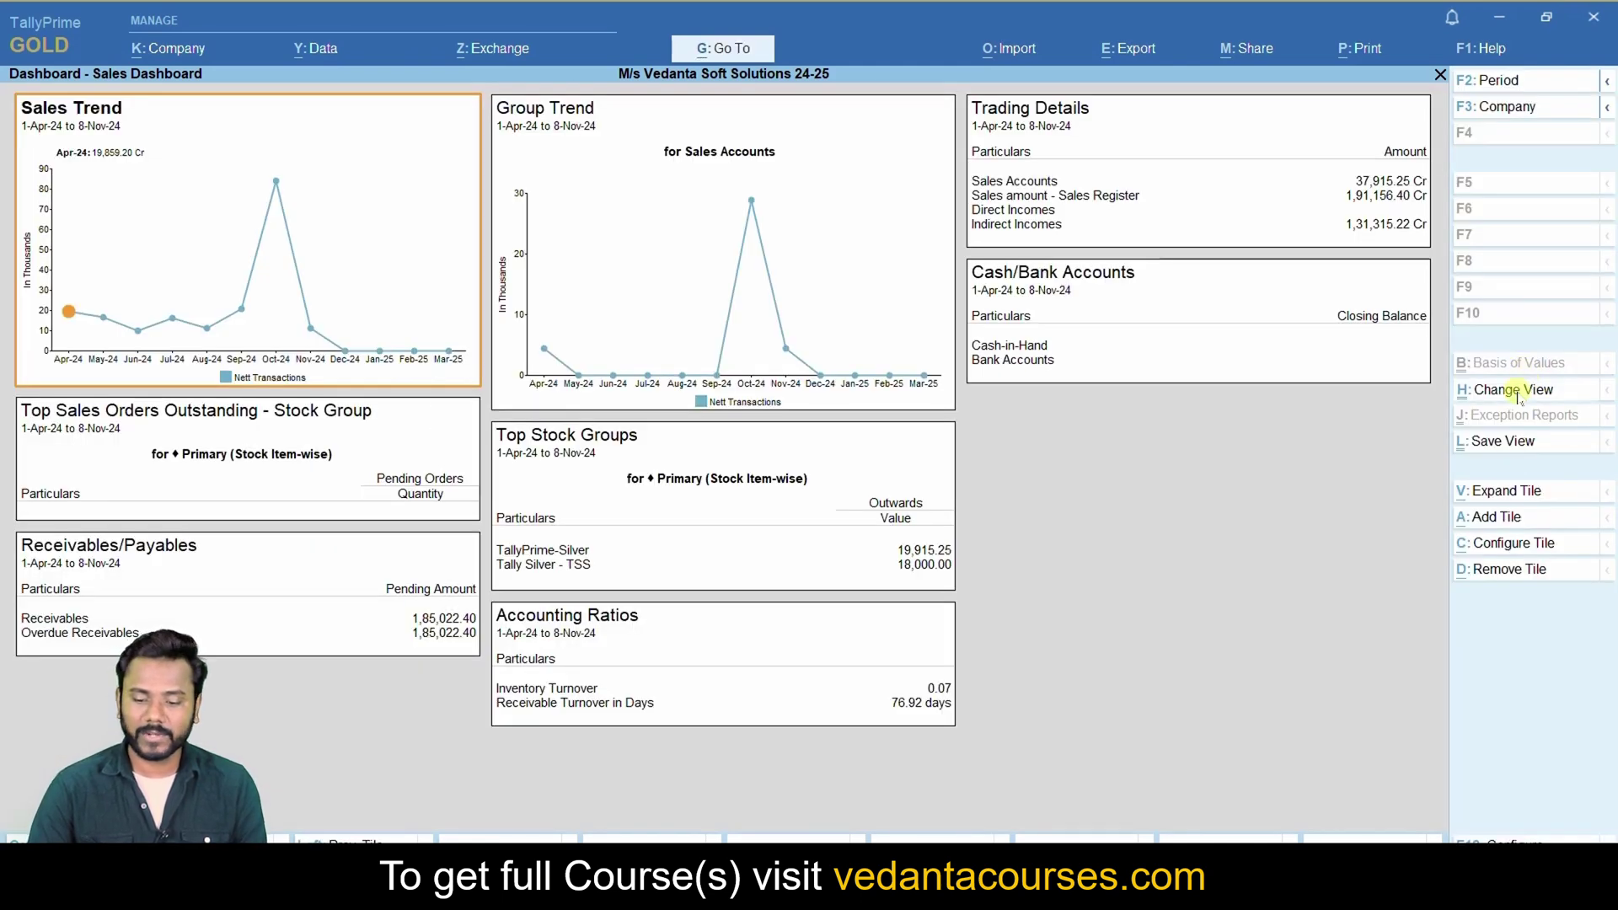
Choose BP-BR-INV from the Change View list to restore its Receivables/Payables and Inventory tiles.
left_click(1518, 393)
key("Down")
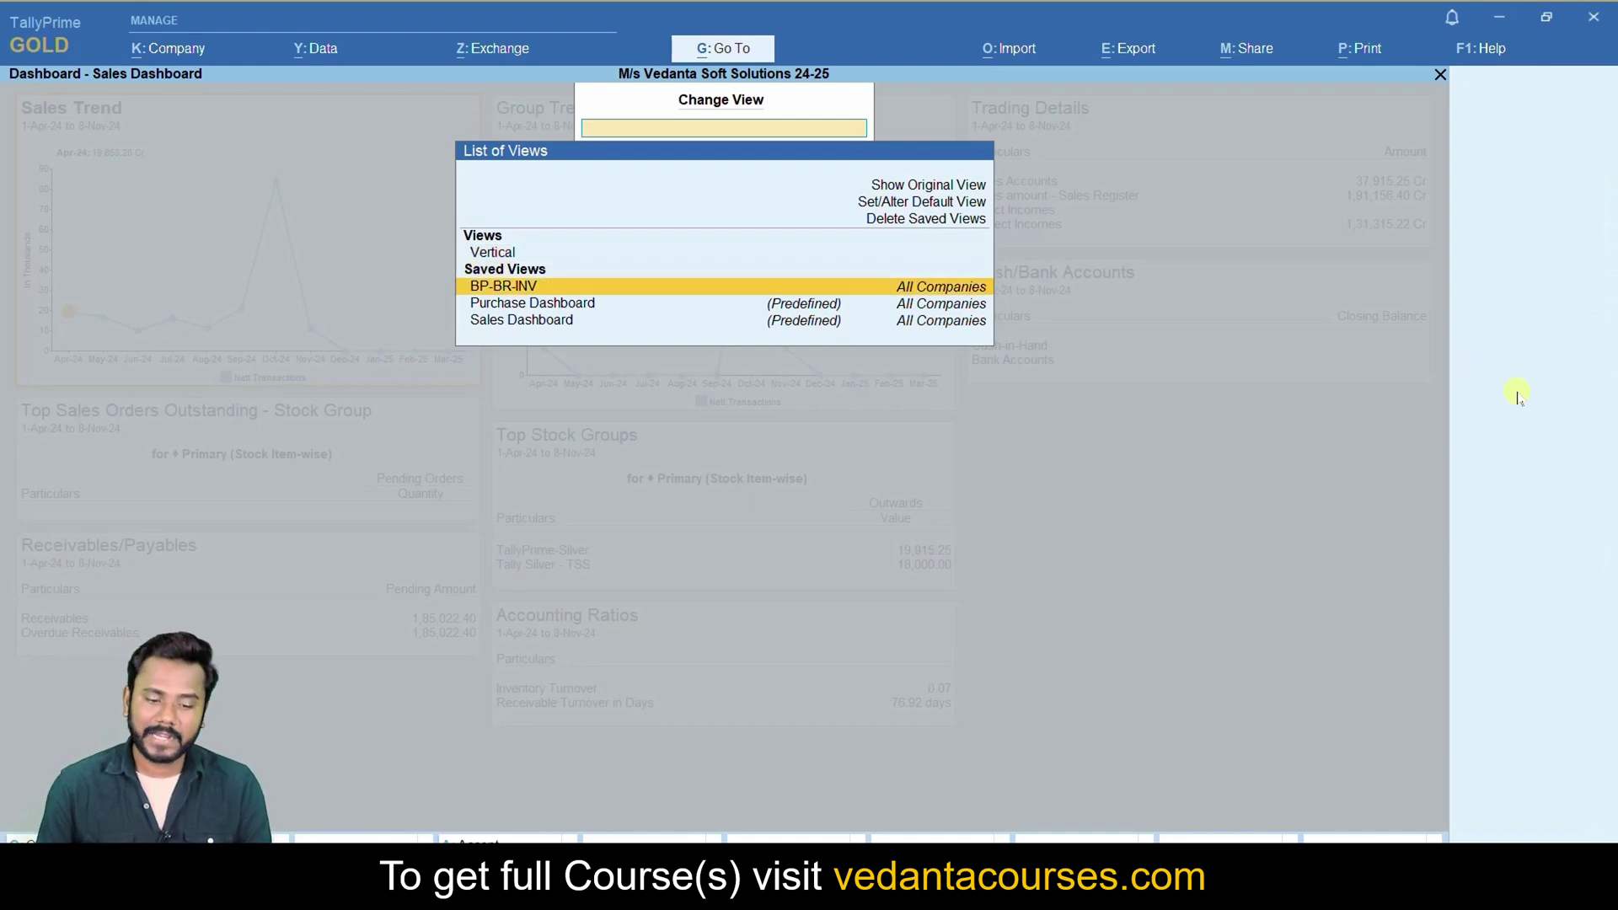
key("Return")
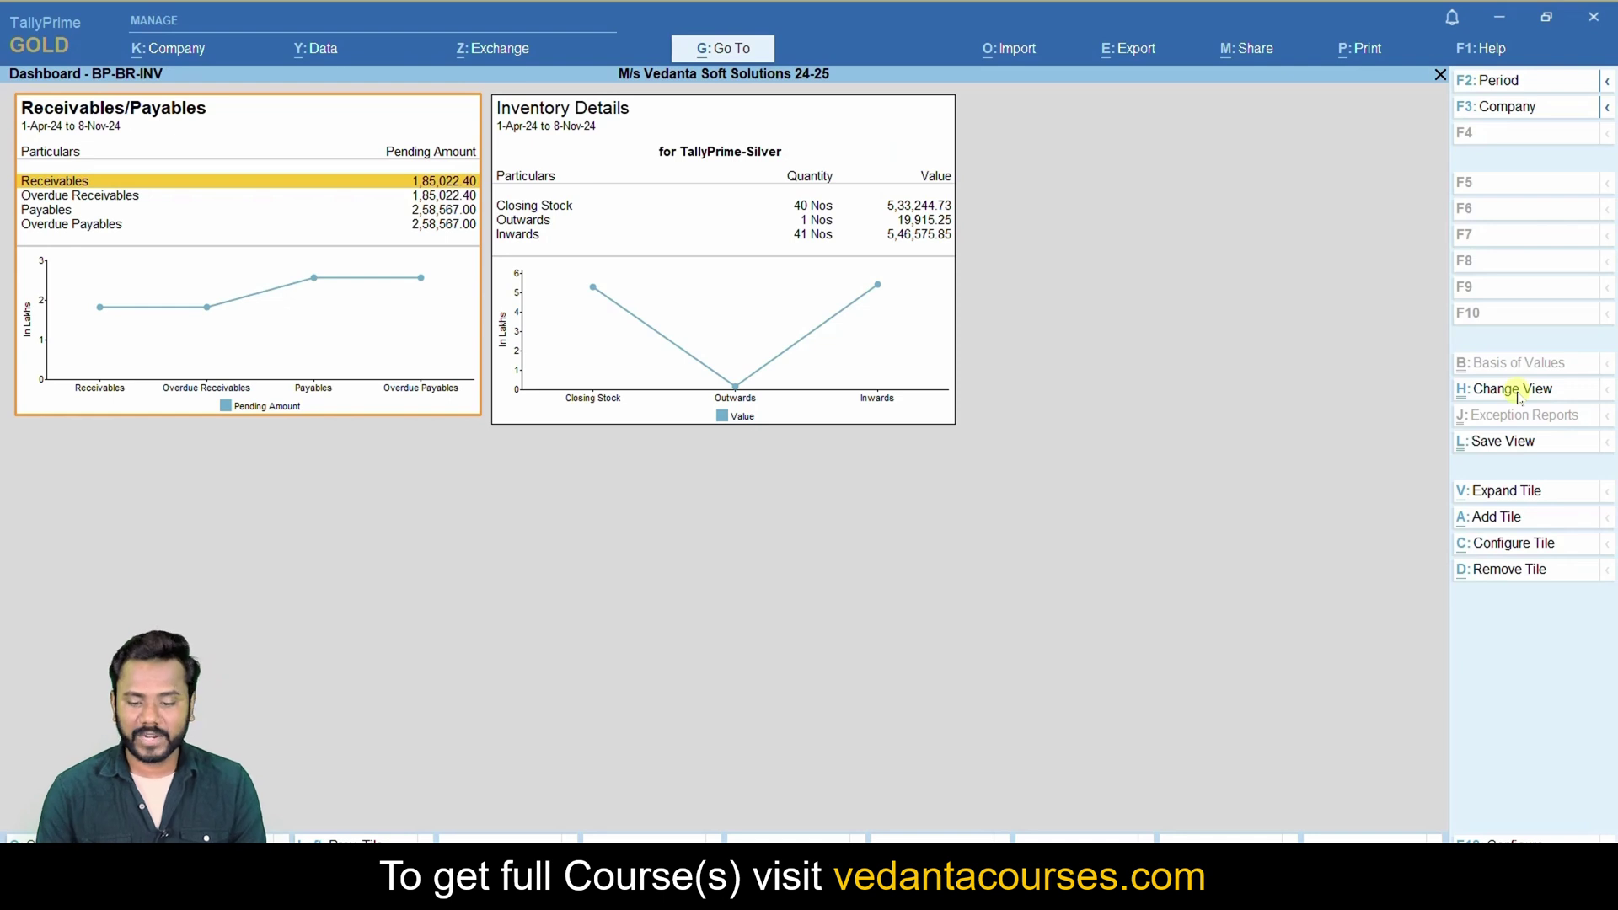